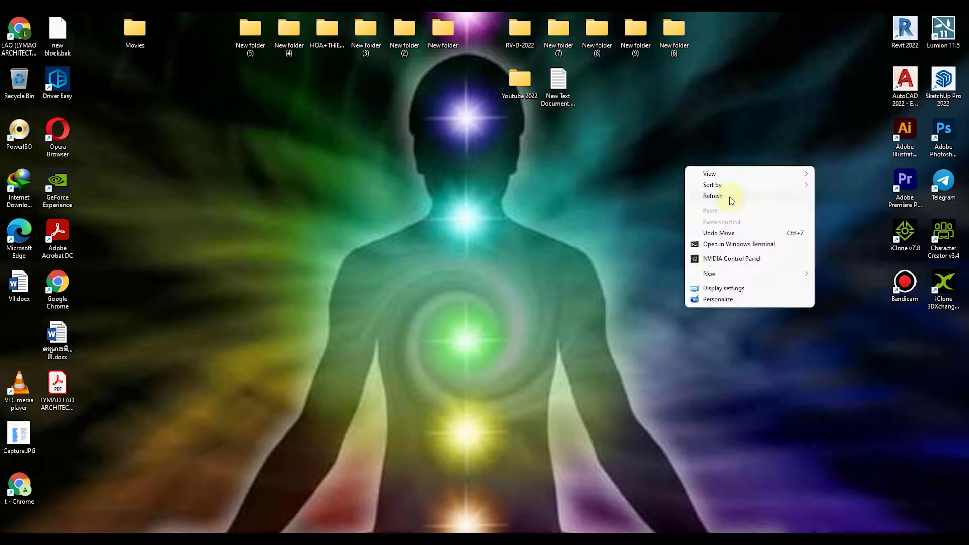
# Refresh the Windows desktop five times from its context menu.
pyautogui.rightClick(621, 159)
pyautogui.click(684, 191)
pyautogui.rightClick(624, 140)
pyautogui.click(684, 167)
pyautogui.rightClick(669, 155)
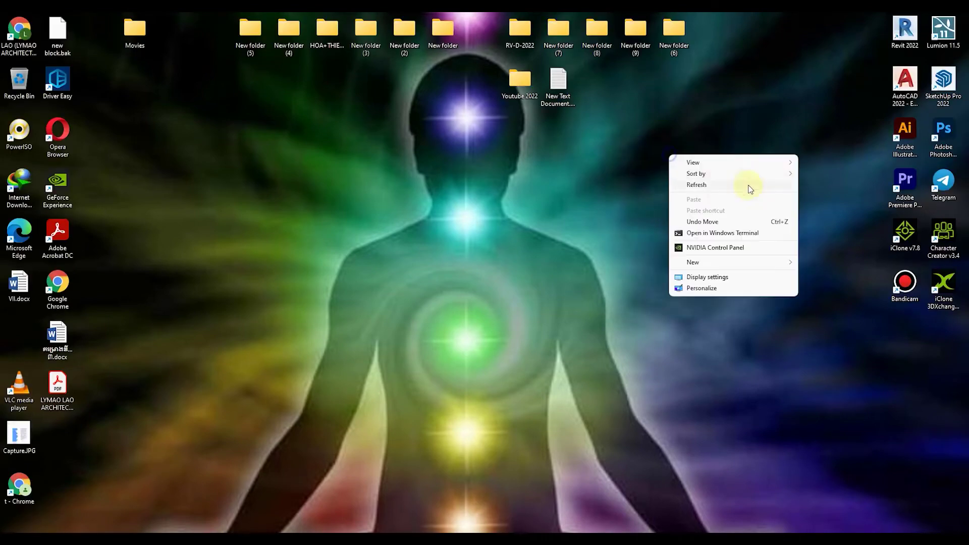
pyautogui.click(707, 186)
pyautogui.rightClick(650, 162)
pyautogui.click(694, 193)
pyautogui.rightClick(661, 165)
pyautogui.click(713, 198)
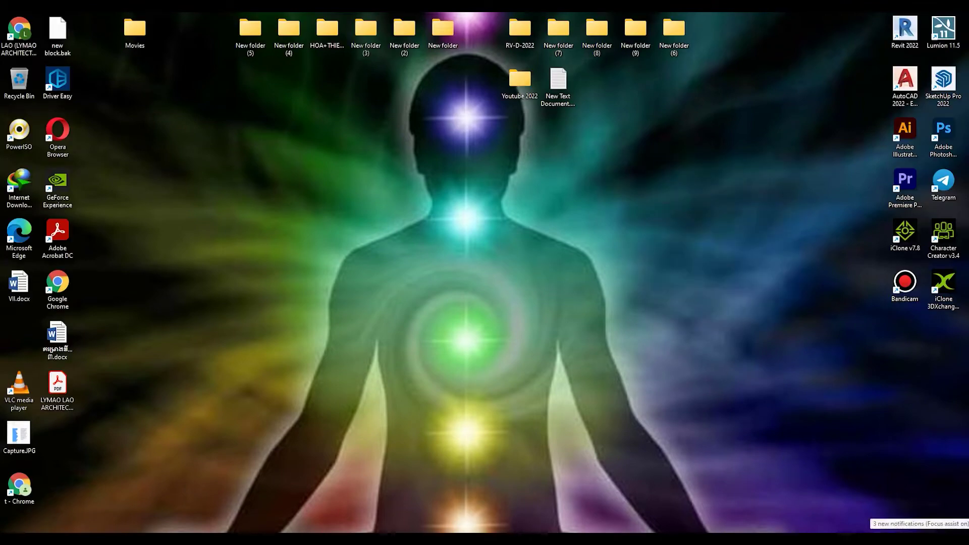
# Open and close the notifications panel, refresh once more, and return to Revit.
pyautogui.press('super+a')
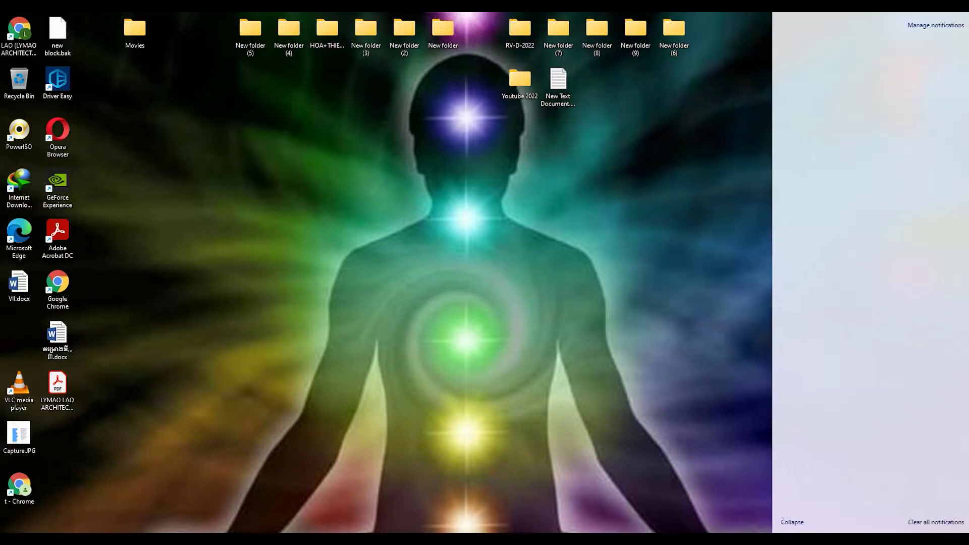
pyautogui.click(614, 342)
pyautogui.rightClick(612, 277)
pyautogui.click(656, 309)
pyautogui.hotkey('alt', 'Tab')
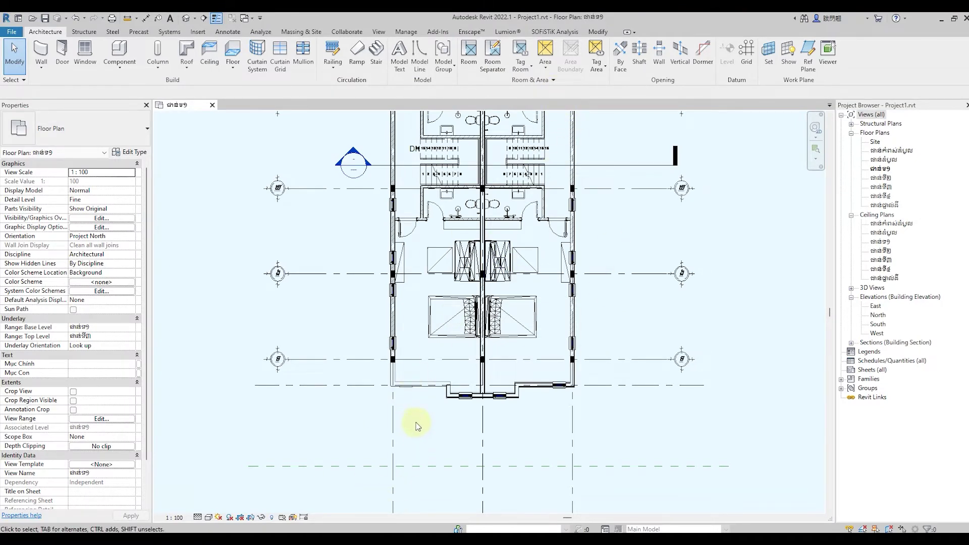
# Draw an 800 mm Generic 200mm wall across from the front-left column's edge.
pyautogui.scroll(-1, 417, 426)
pyautogui.scroll(-1, 424, 389)
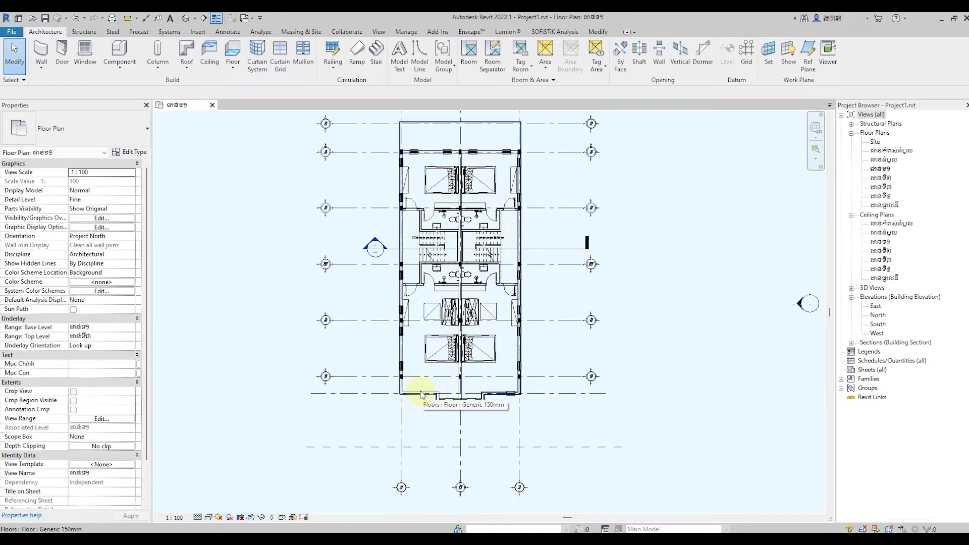
pyautogui.scroll(1, 419, 393)
pyautogui.scroll(1, 418, 389)
pyautogui.scroll(1, 418, 387)
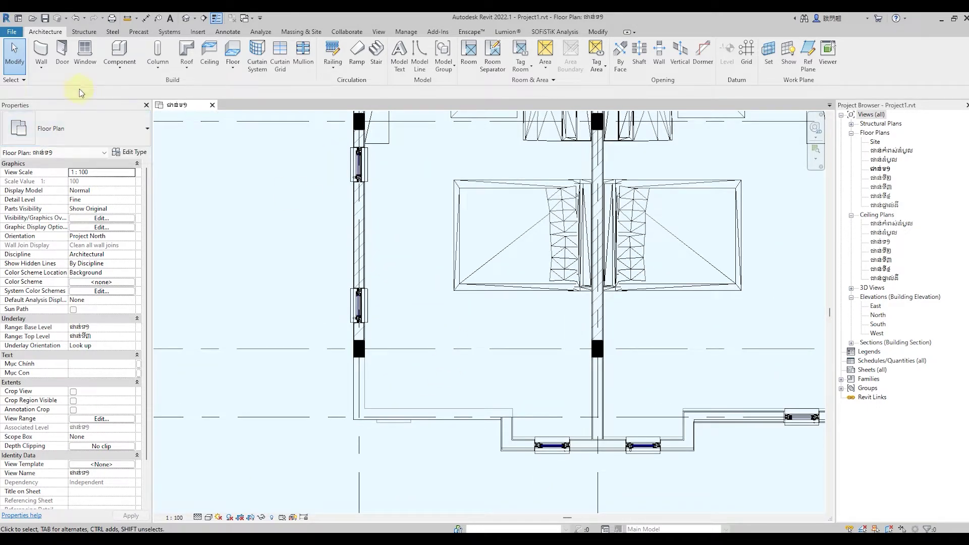
pyautogui.click(47, 53)
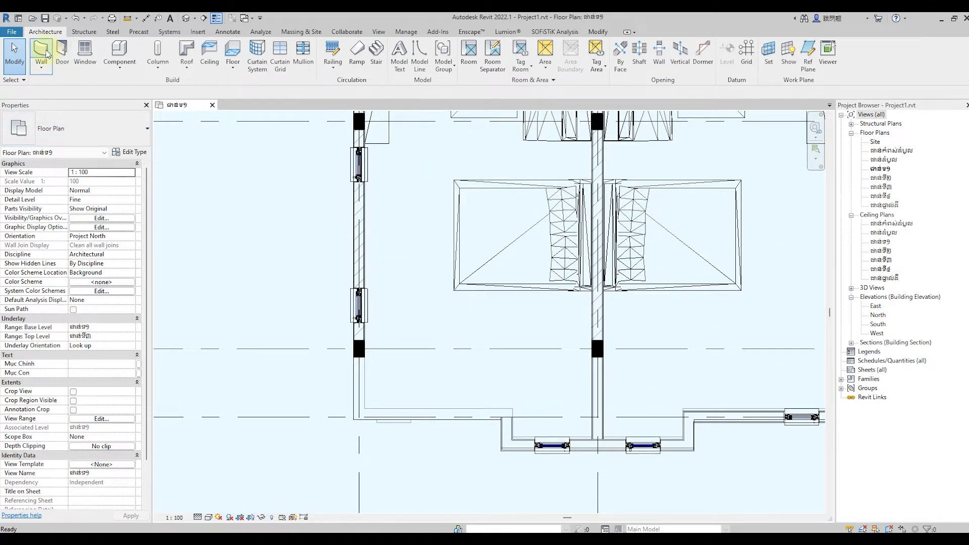
pyautogui.scroll(1, 405, 356)
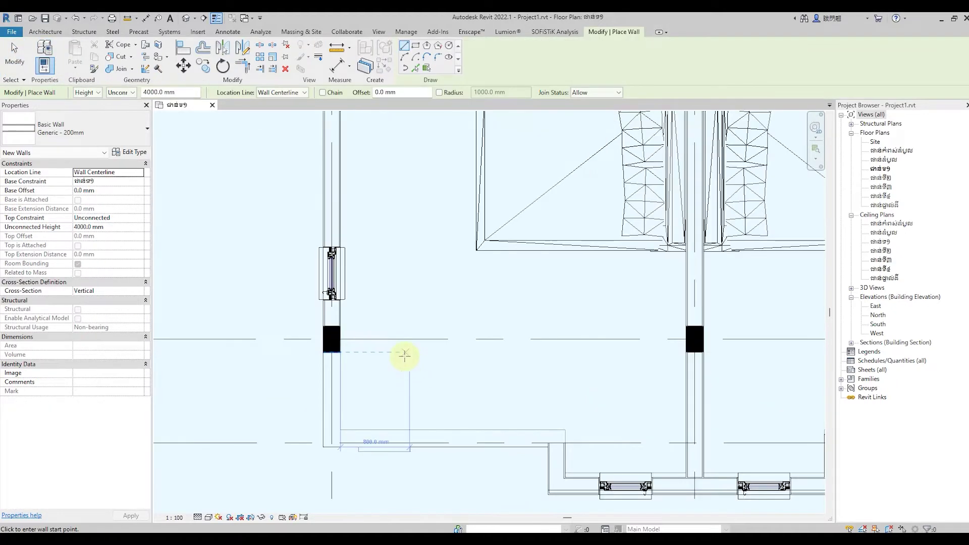
pyautogui.scroll(1, 405, 356)
pyautogui.click(311, 348)
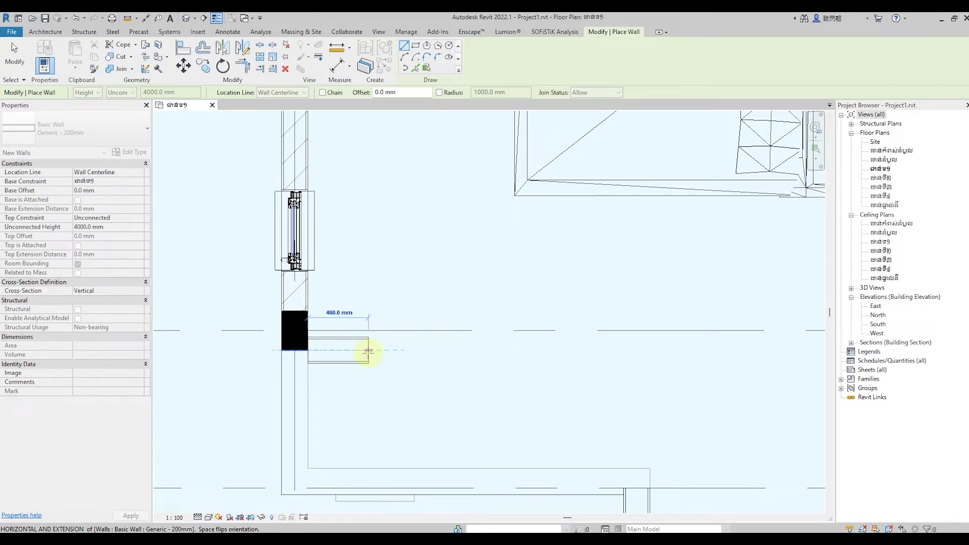
pyautogui.write('800')
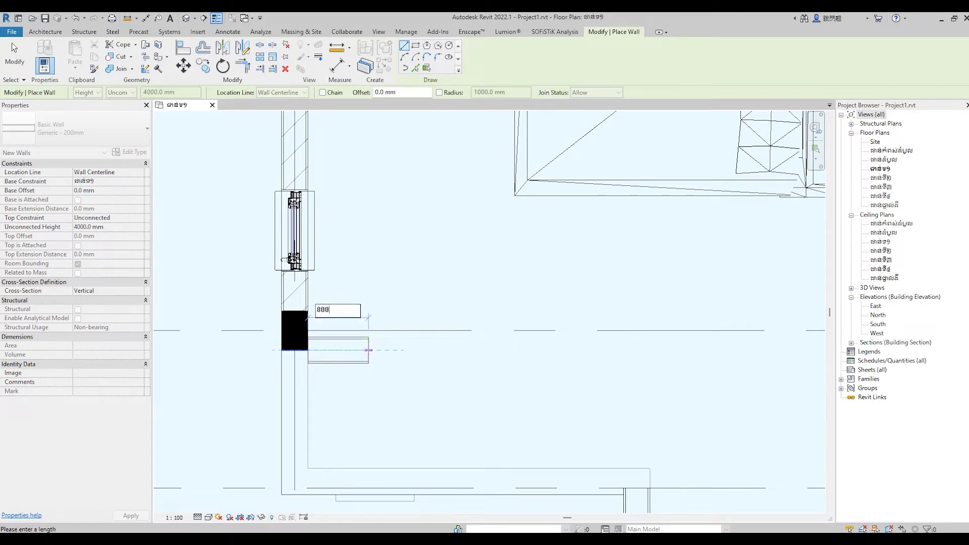
pyautogui.press('Return')
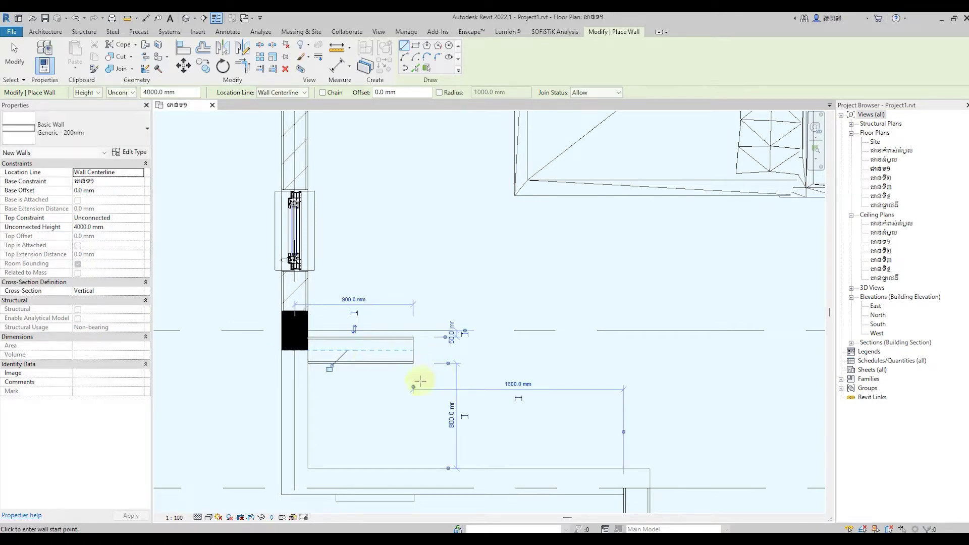
# Continue the wall down to the grid intersection and stop drawing.
pyautogui.click(415, 351)
pyautogui.scroll(-2, 411, 349)
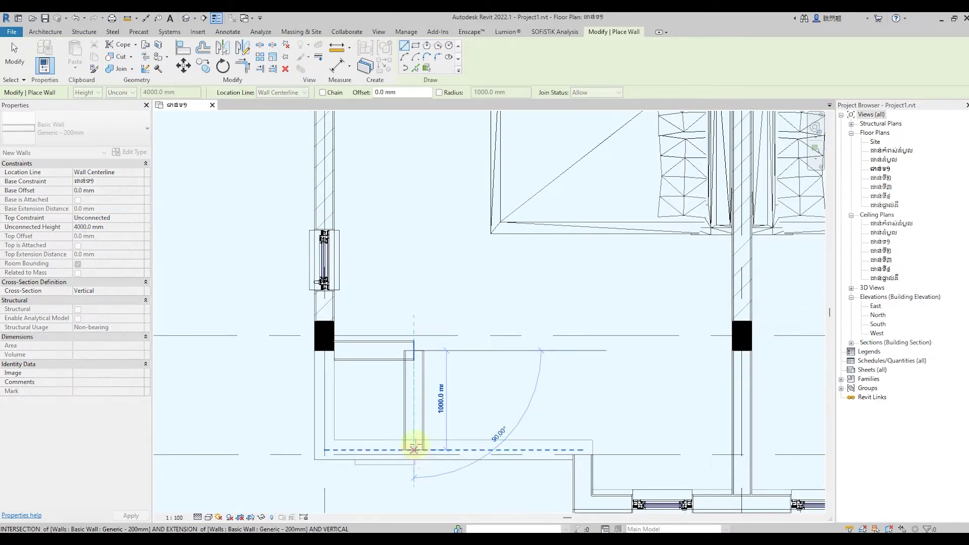
pyautogui.scroll(-2, 414, 450)
pyautogui.scroll(1, 414, 450)
pyautogui.scroll(1, 414, 452)
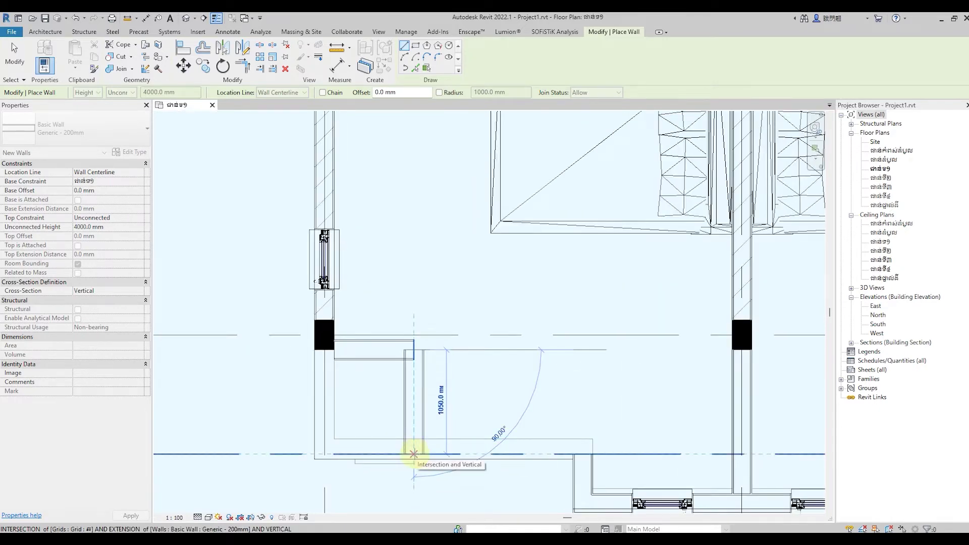
pyautogui.click(414, 453)
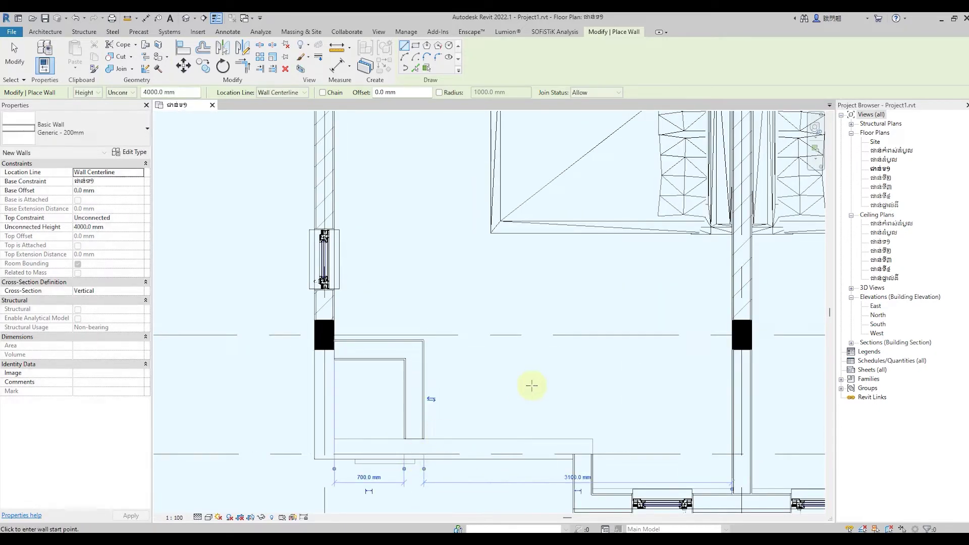
pyautogui.press('Escape')
pyautogui.press('Escape')
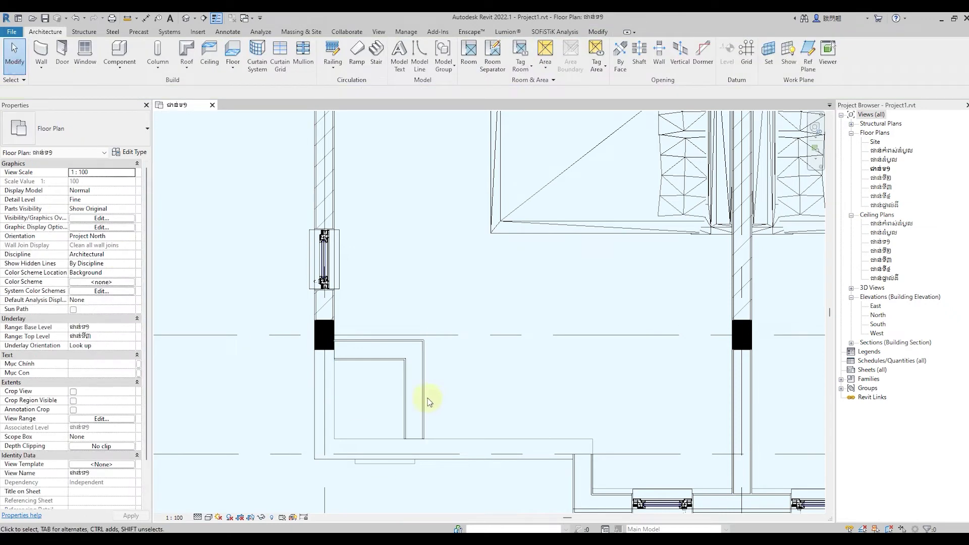
# Align the short horizontal wall's edge to the column's bottom edge.
pyautogui.scroll(1, 353, 369)
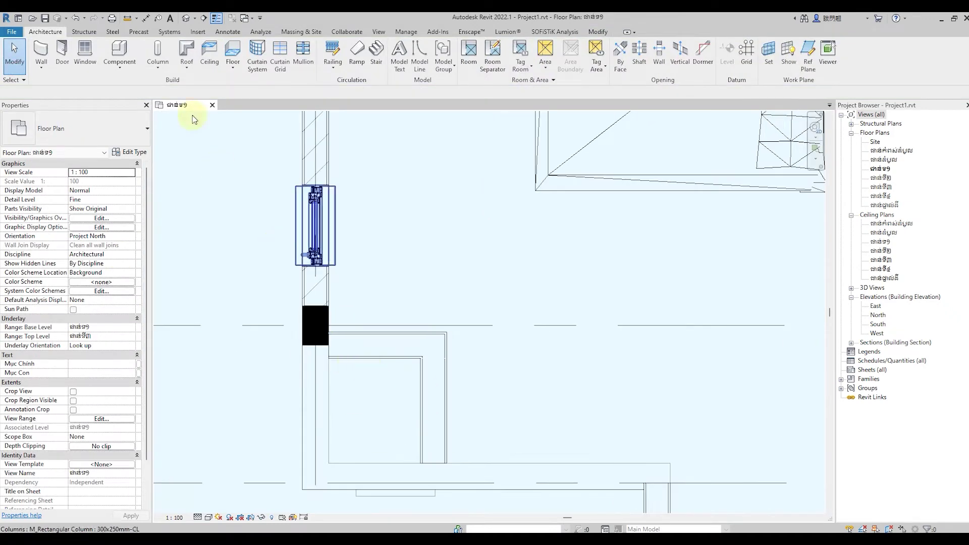
pyautogui.click(352, 341)
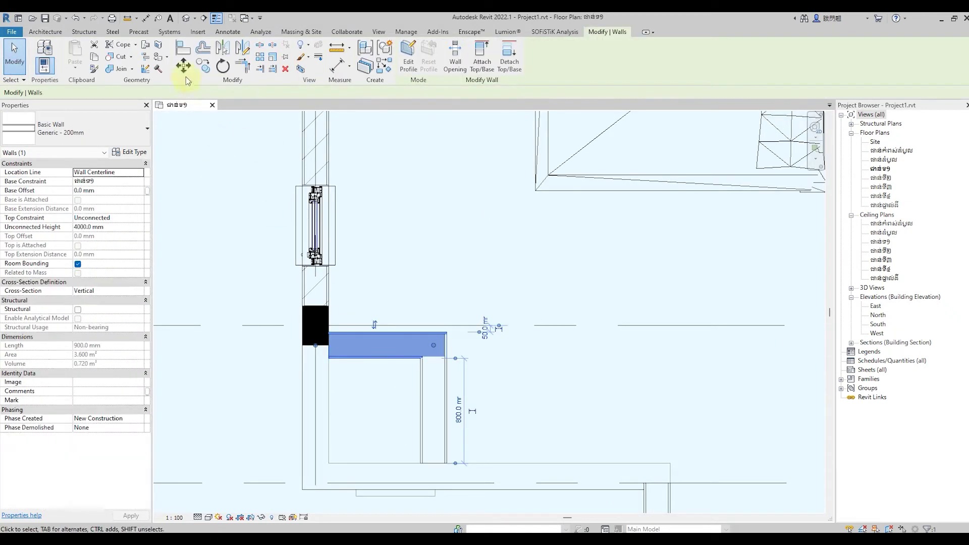
pyautogui.click(185, 51)
pyautogui.scroll(3, 323, 348)
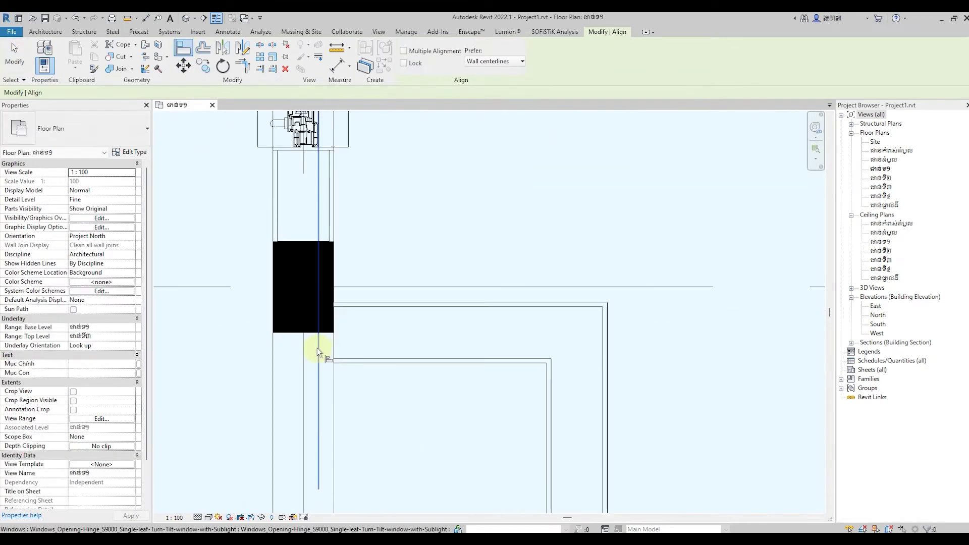
pyautogui.scroll(1, 328, 335)
pyautogui.click(328, 331)
pyautogui.click(352, 366)
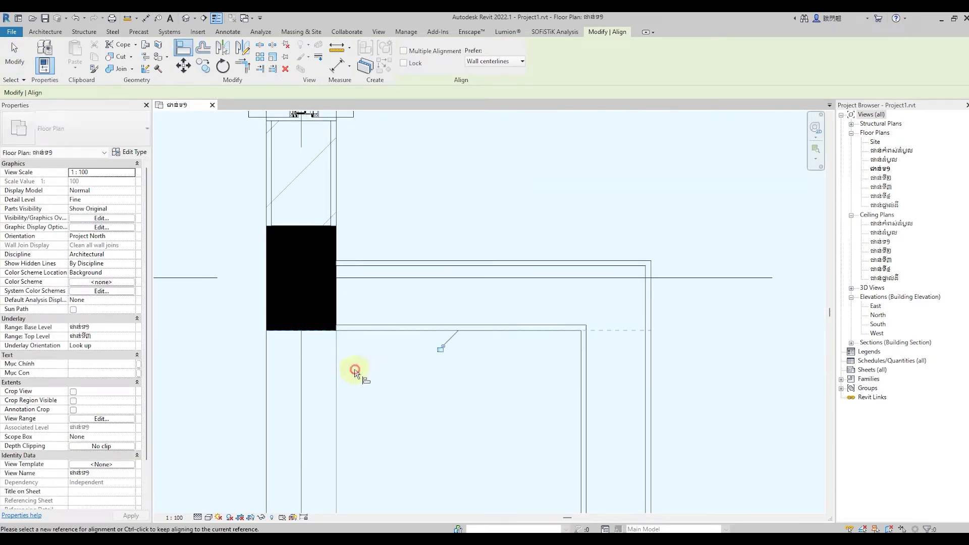
pyautogui.click(14, 56)
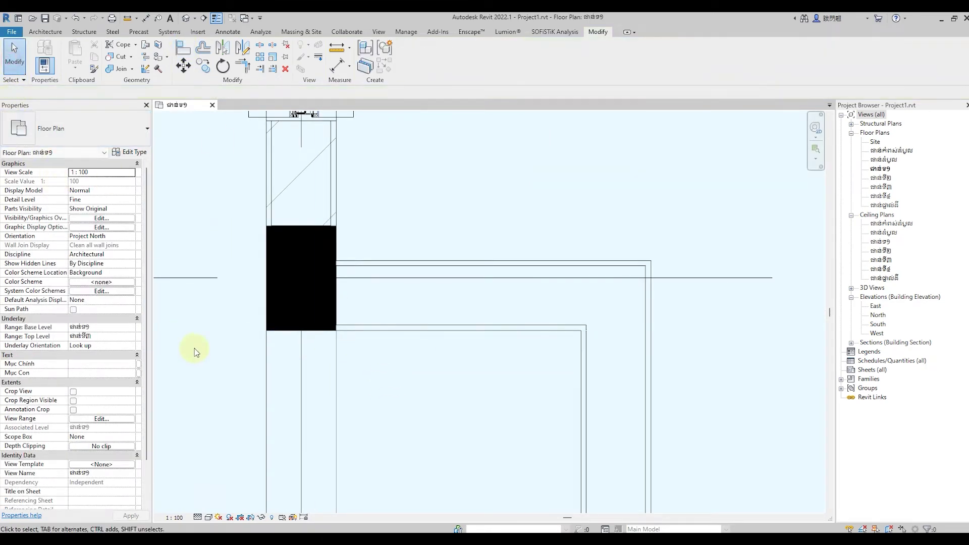
# Select the aligned wall to check its position, then deselect it.
pyautogui.scroll(-1, 194, 348)
pyautogui.click(330, 342)
pyautogui.scroll(-1, 330, 342)
pyautogui.click(430, 356)
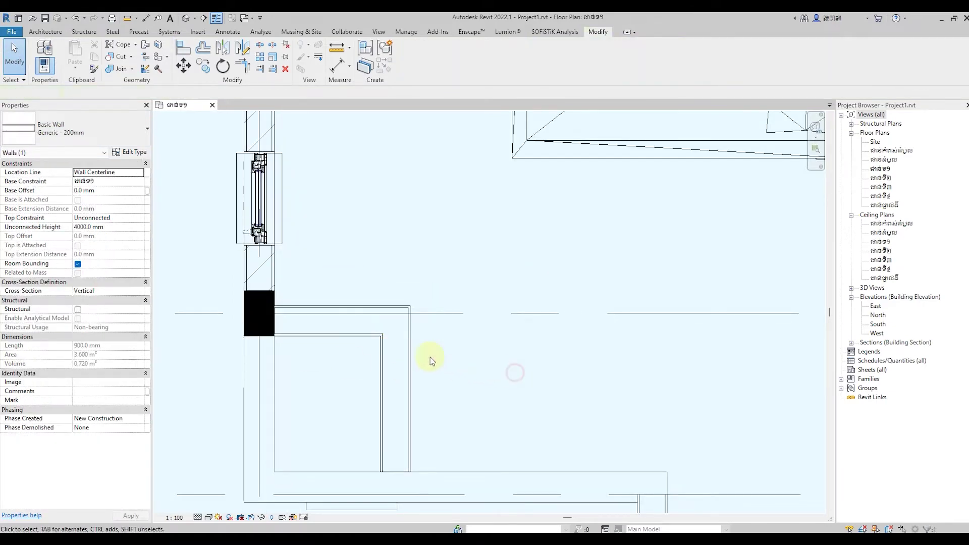
pyautogui.scroll(-1, 213, 286)
pyautogui.scroll(-1, 213, 287)
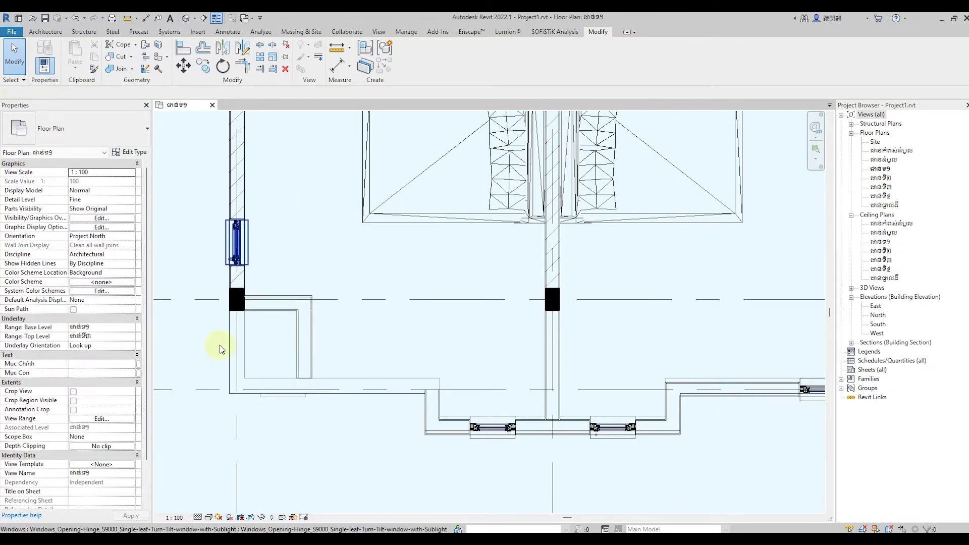
pyautogui.scroll(1, 217, 346)
# Select the L-shaped pair of walls in the left unit.
pyautogui.click(317, 348)
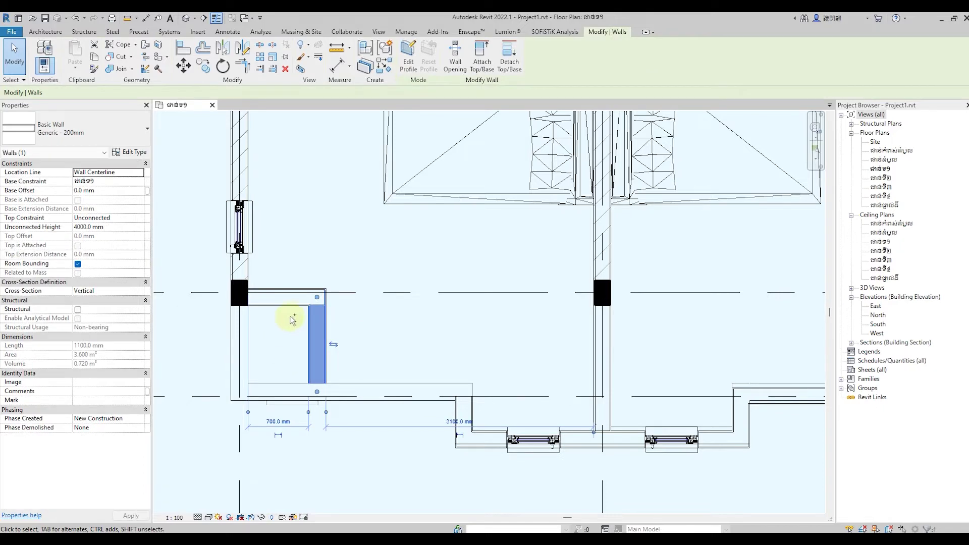
pyautogui.keyDown('ctrl'); pyautogui.click(283, 299); pyautogui.keyUp('ctrl')
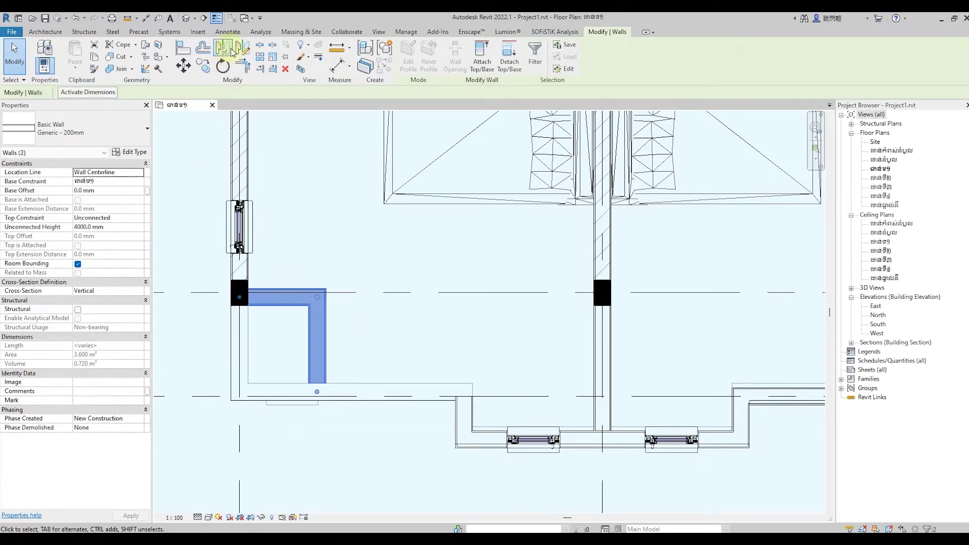
pyautogui.click(242, 48)
pyautogui.scroll(-2, 416, 376)
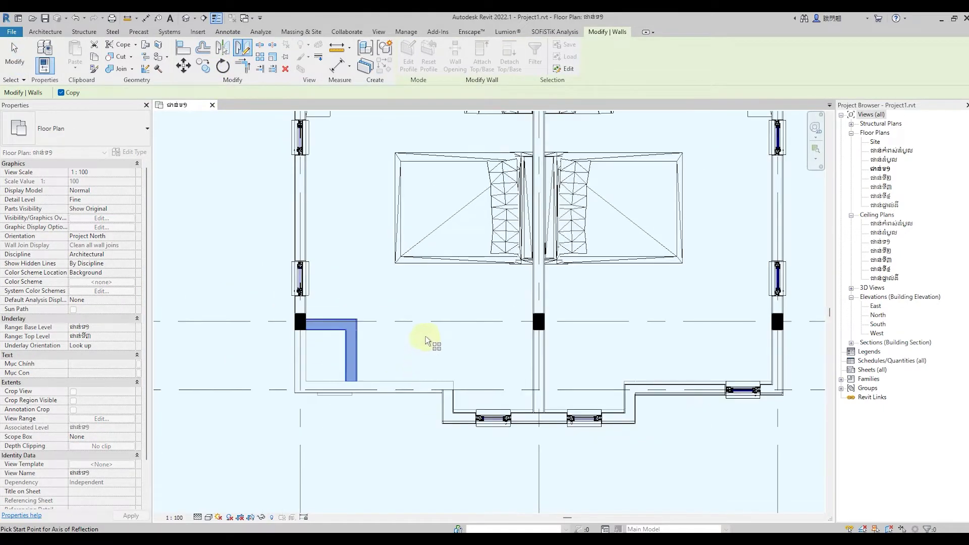
pyautogui.scroll(-3, 429, 391)
pyautogui.scroll(1, 424, 364)
pyautogui.scroll(-2, 423, 358)
pyautogui.scroll(-2, 422, 371)
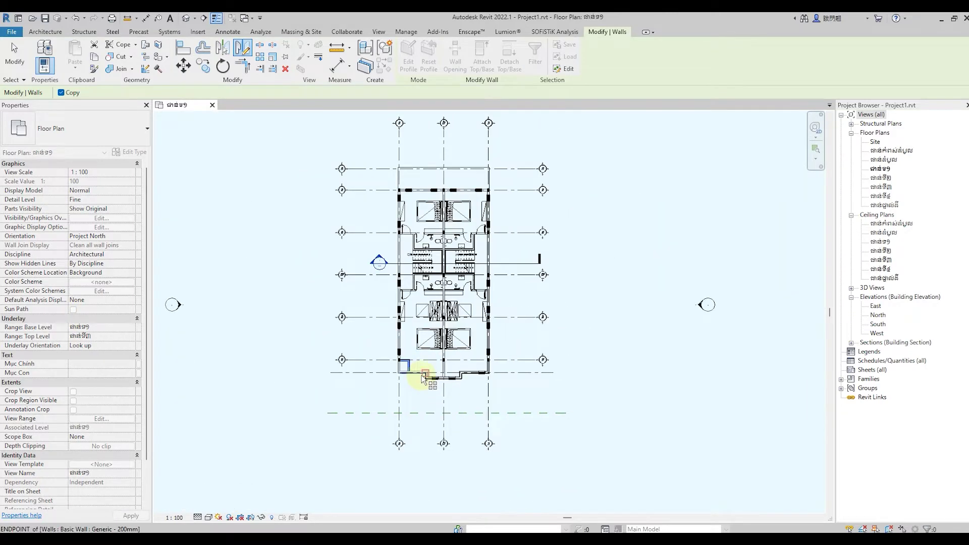
pyautogui.scroll(2, 423, 378)
pyautogui.scroll(2, 422, 379)
pyautogui.scroll(2, 419, 381)
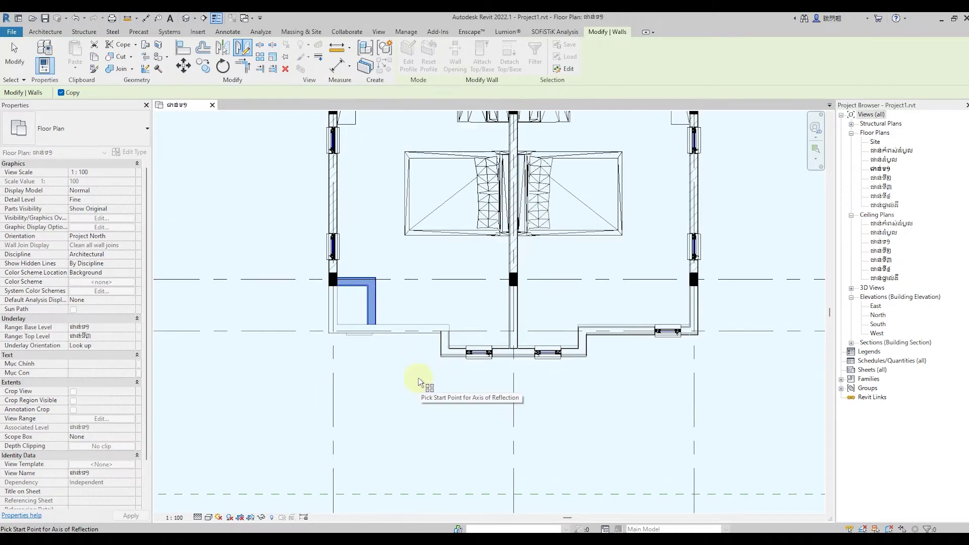
pyautogui.click(415, 286)
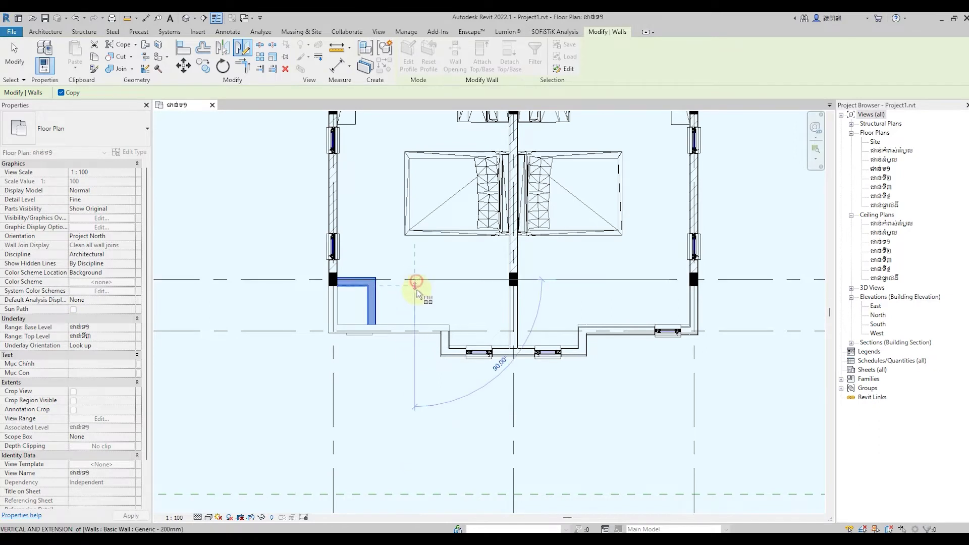
pyautogui.click(415, 300)
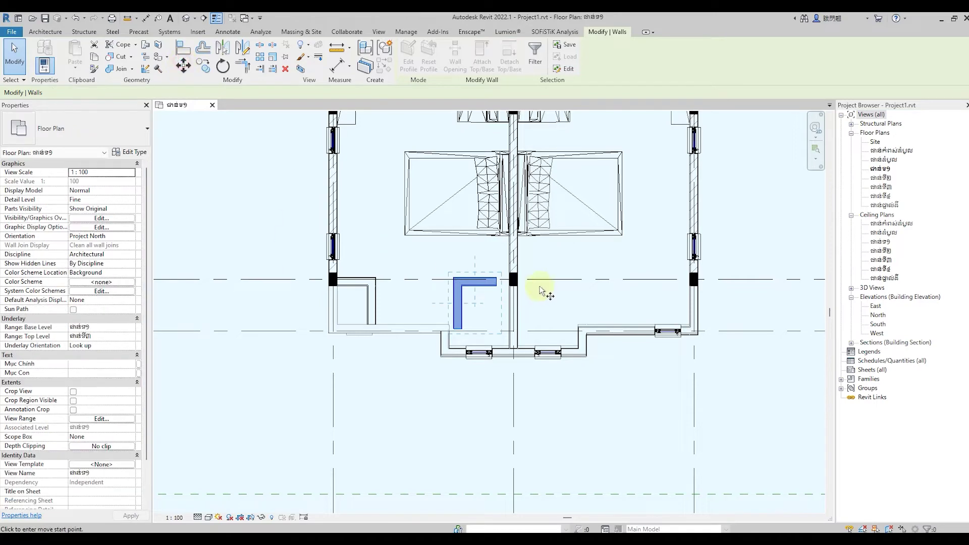
pyautogui.scroll(2, 545, 289)
pyautogui.scroll(2, 498, 286)
pyautogui.scroll(2, 486, 292)
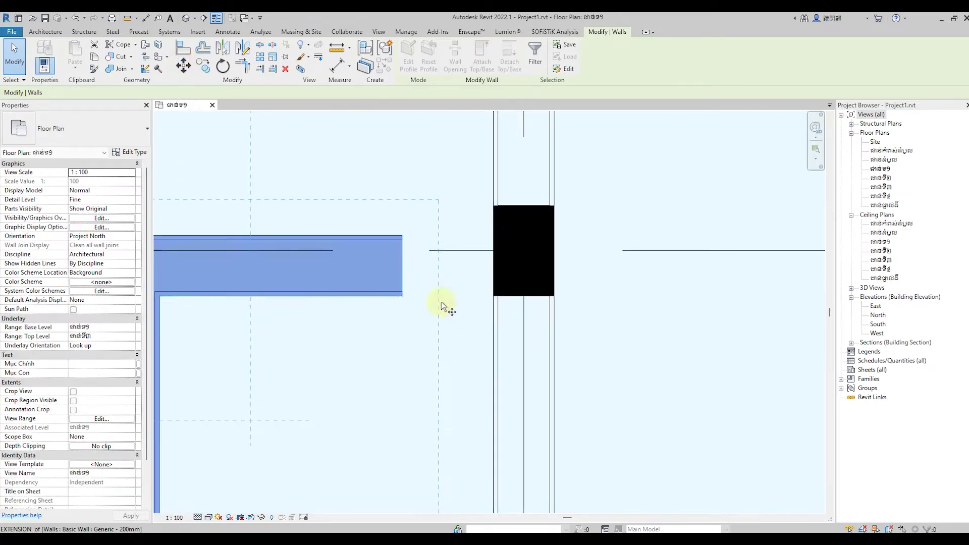
# Move the two walls (MV) from their end point to the column corner.
pyautogui.press('m')
pyautogui.press('v')
pyautogui.click(402, 296)
pyautogui.click(494, 296)
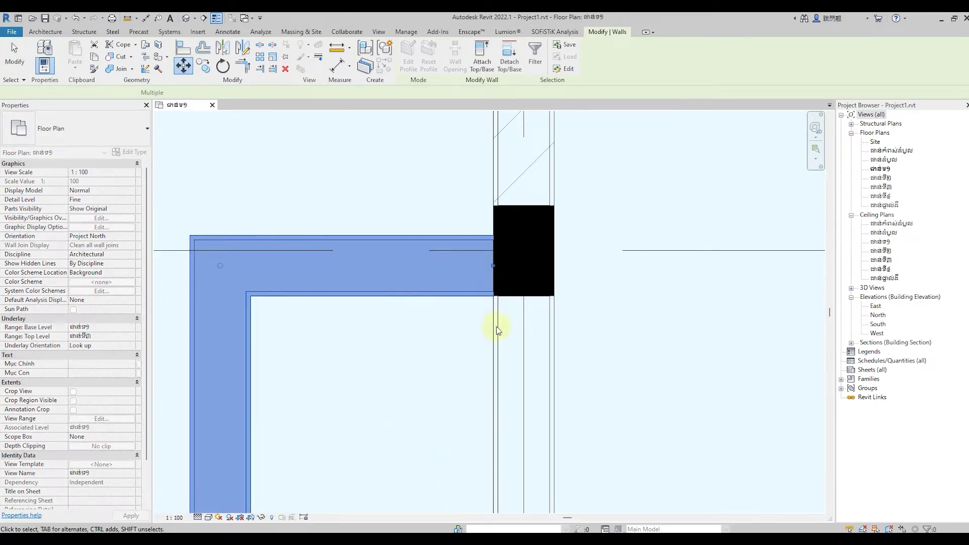
pyautogui.click(14, 58)
pyautogui.scroll(-2, 503, 226)
pyautogui.scroll(-2, 461, 219)
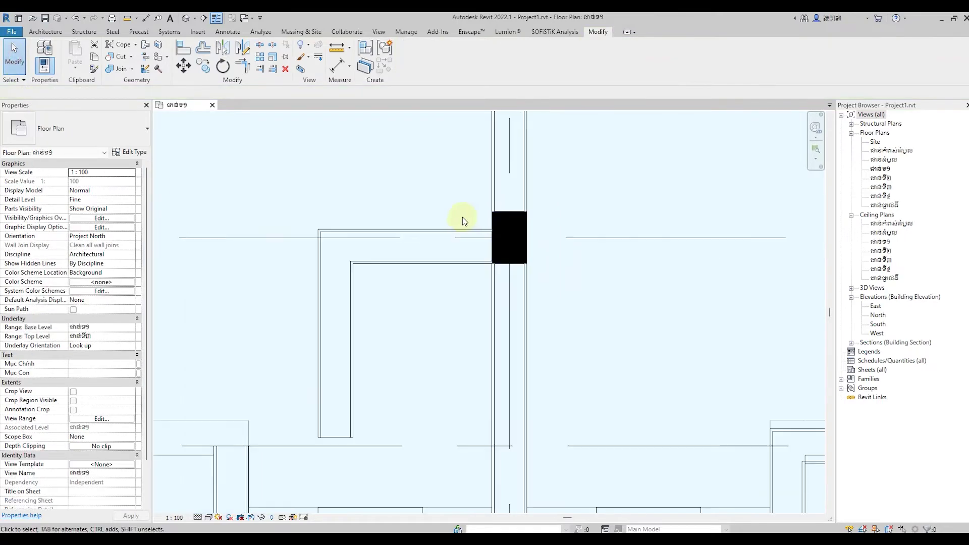
pyautogui.scroll(-2, 456, 216)
pyautogui.scroll(-1, 396, 275)
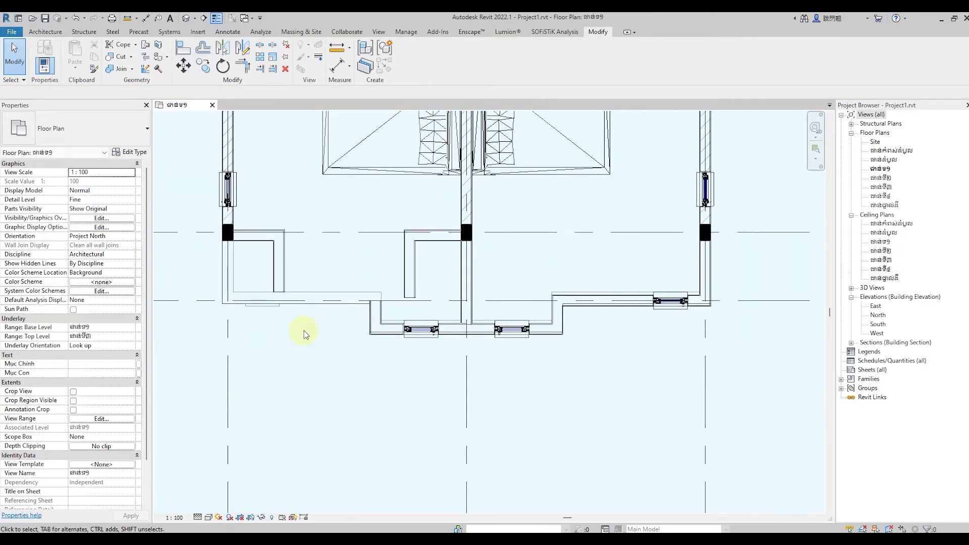
pyautogui.scroll(1, 194, 315)
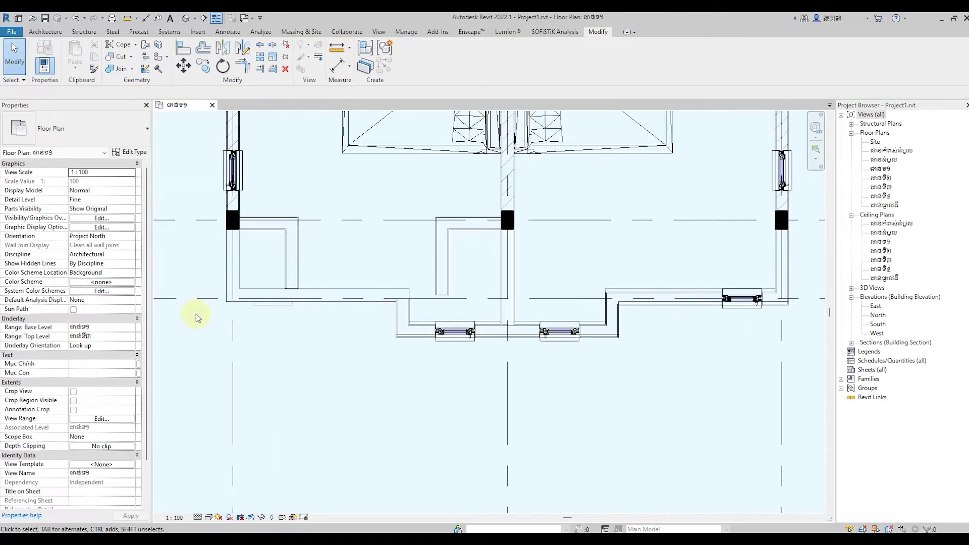
pyautogui.scroll(-2, 363, 341)
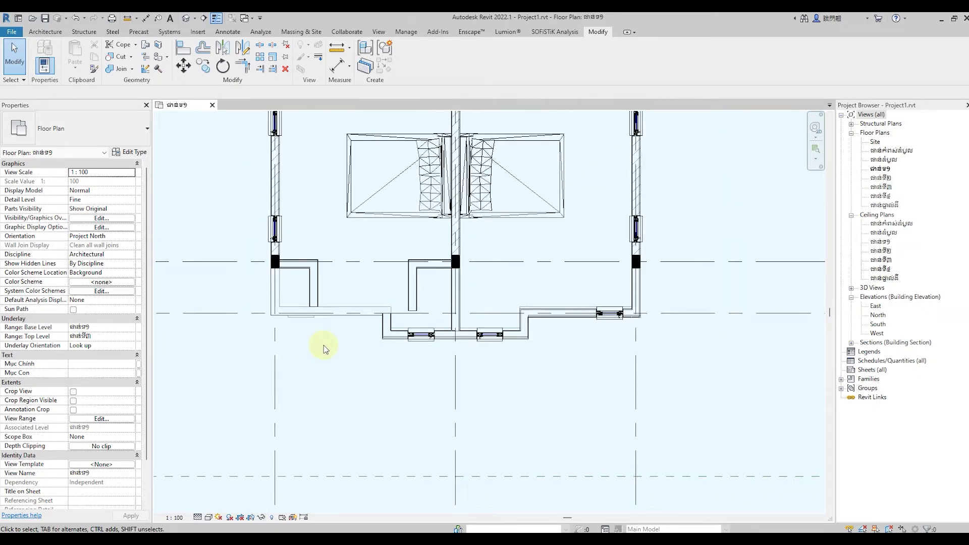
# Draw a 3600 mm wall rightward from the left corner endpoint along the front.
pyautogui.click(40, 32)
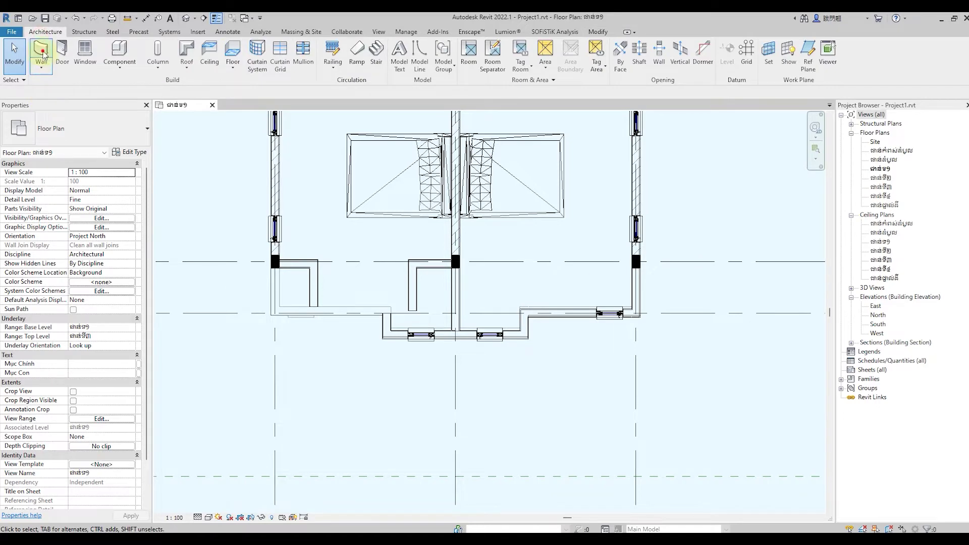
pyautogui.click(44, 54)
pyautogui.scroll(3, 275, 309)
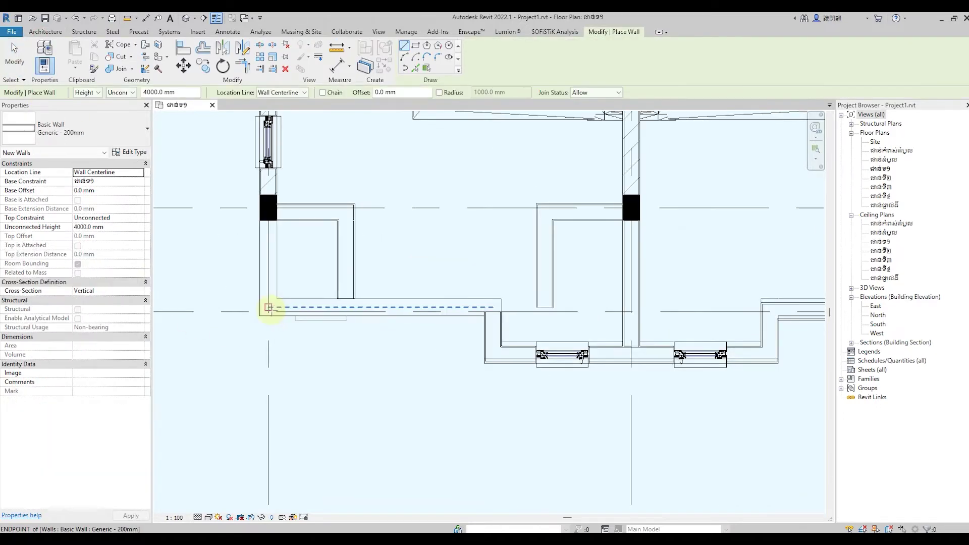
pyautogui.scroll(1, 269, 307)
pyautogui.click(268, 306)
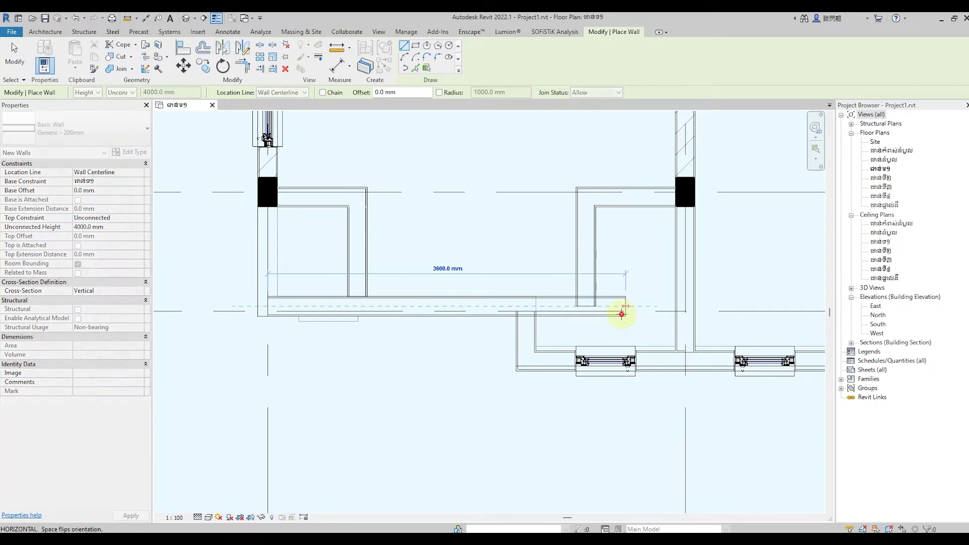
pyautogui.click(625, 307)
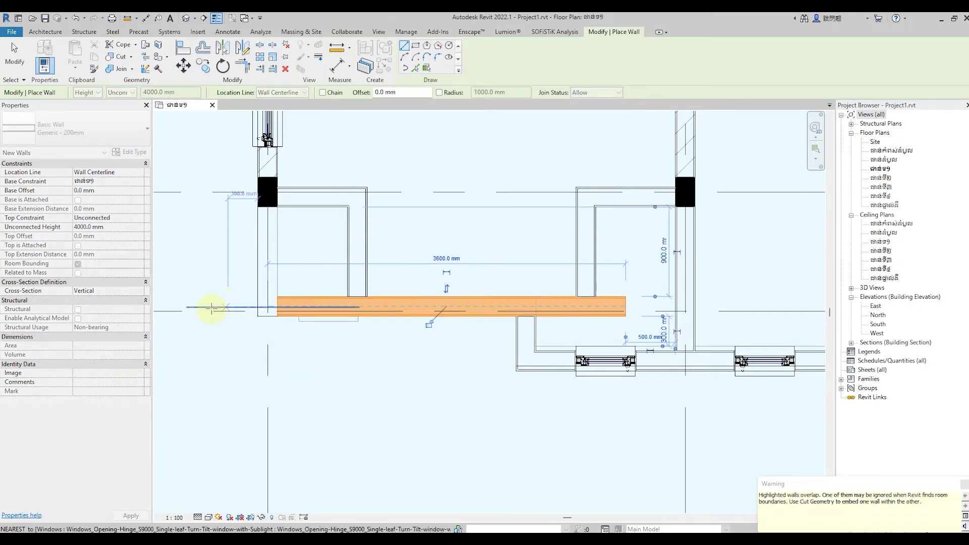
pyautogui.press('Escape')
pyautogui.press('Escape')
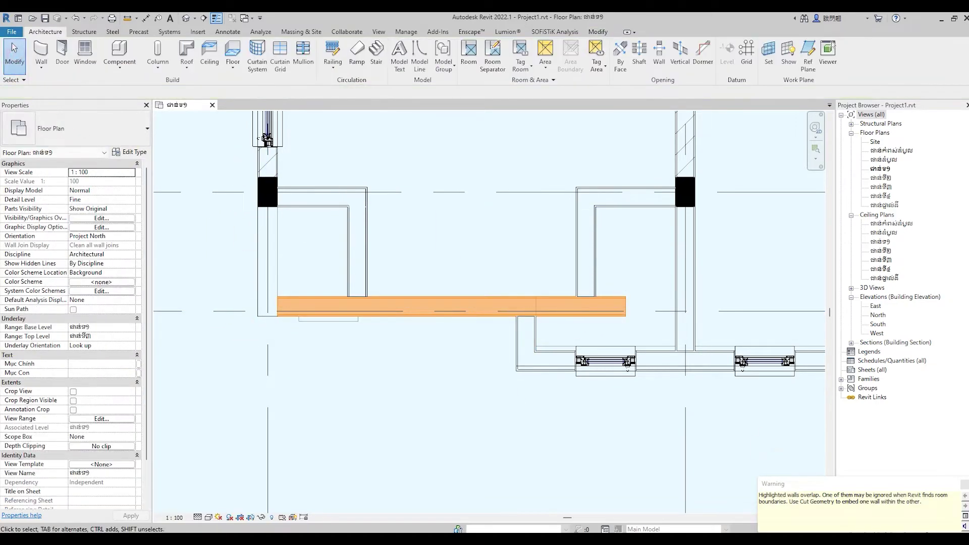
pyautogui.click(823, 522)
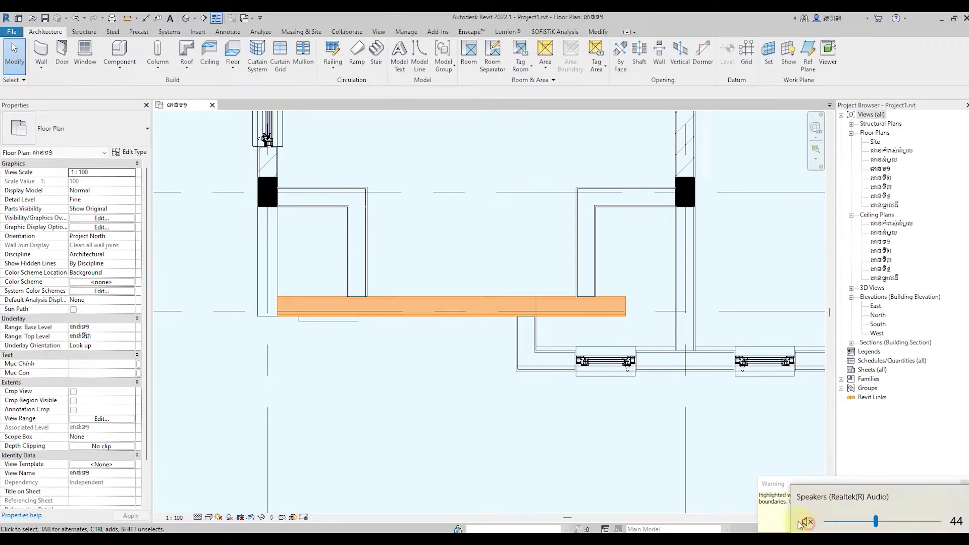
pyautogui.click(607, 450)
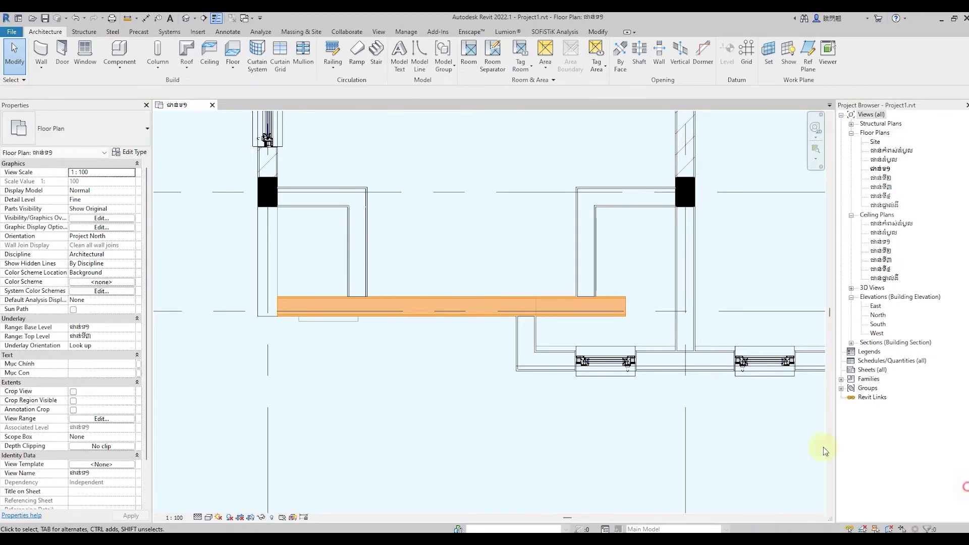
# Trim/extend the front wall into corners with the left and right vertical walls.
pyautogui.click(343, 214)
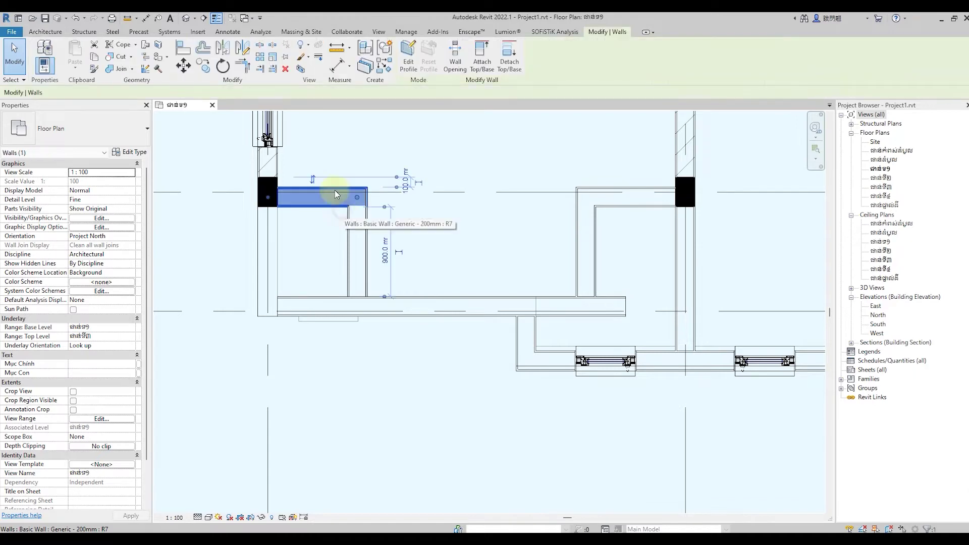
pyautogui.press('t')
pyautogui.press('r')
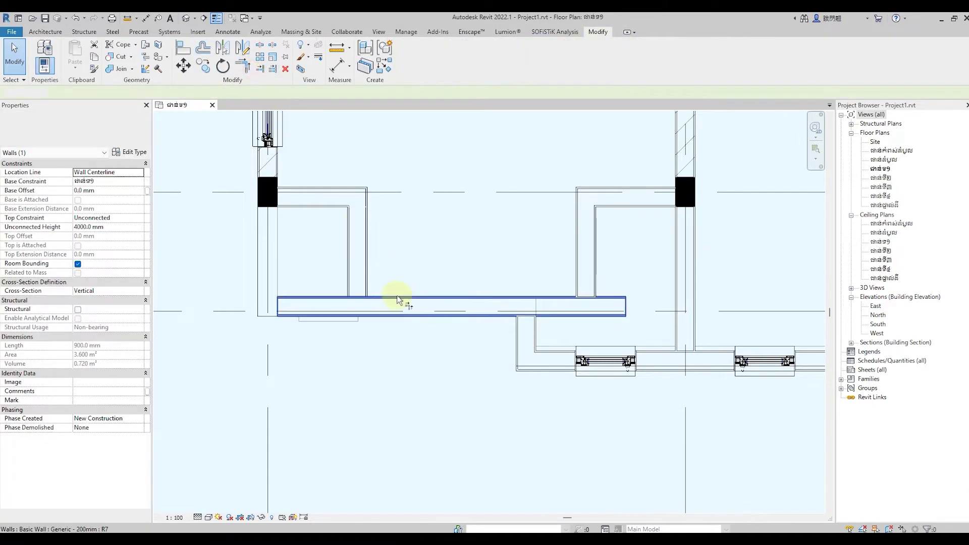
pyautogui.click(396, 304)
pyautogui.click(364, 266)
pyautogui.click(461, 306)
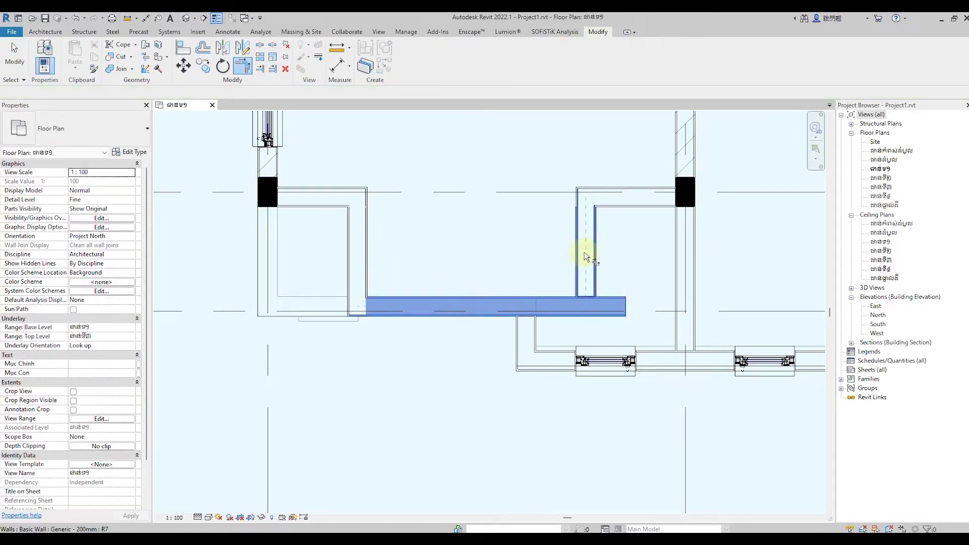
pyautogui.click(586, 247)
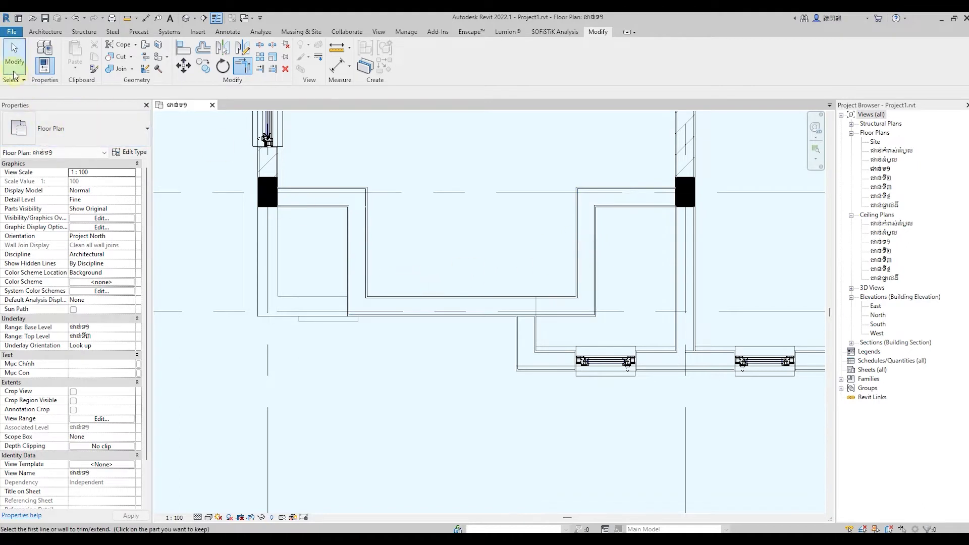
pyautogui.click(15, 56)
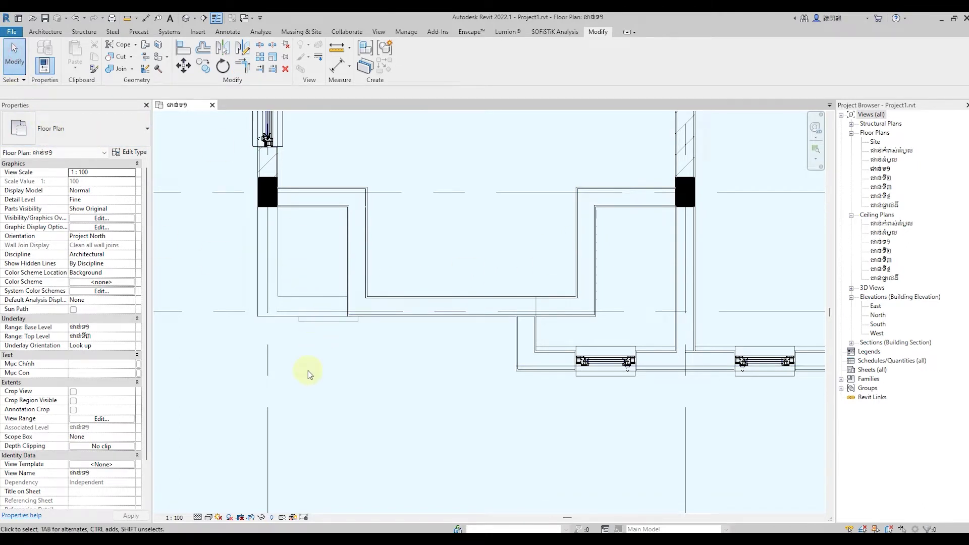
pyautogui.scroll(-2, 334, 377)
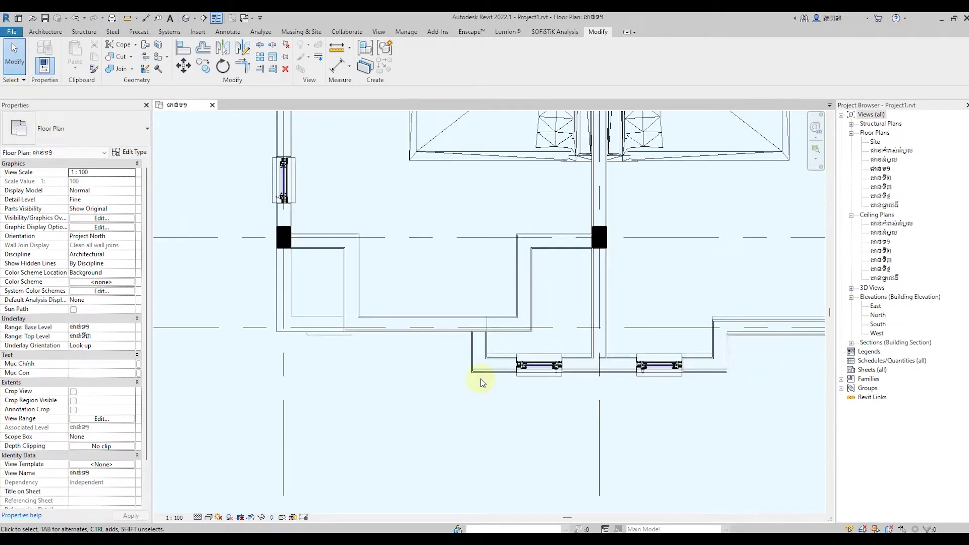
# Delete the middle front window, the bottom front wall segment and the 550 mm vertical wall.
pyautogui.click(522, 367)
pyautogui.click(286, 69)
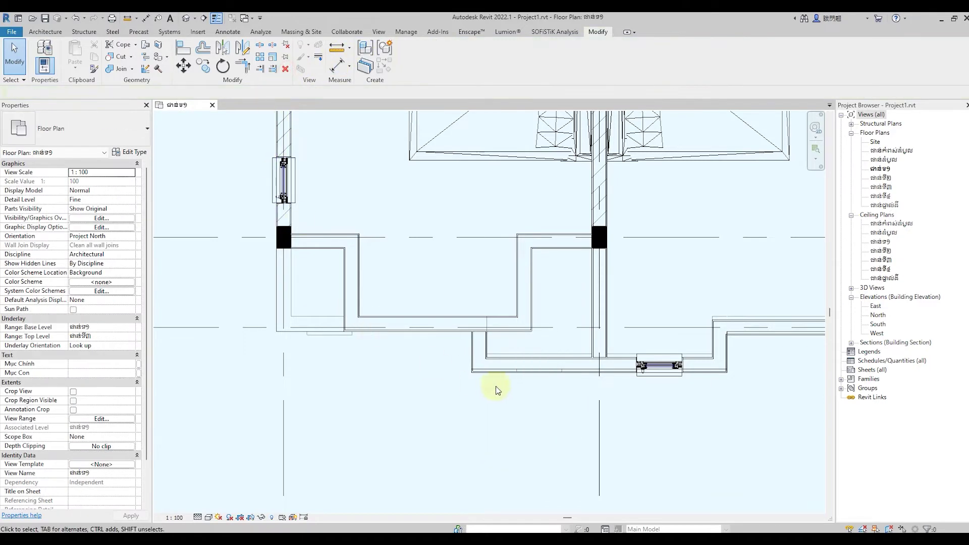
pyautogui.click(544, 367)
pyautogui.click(286, 70)
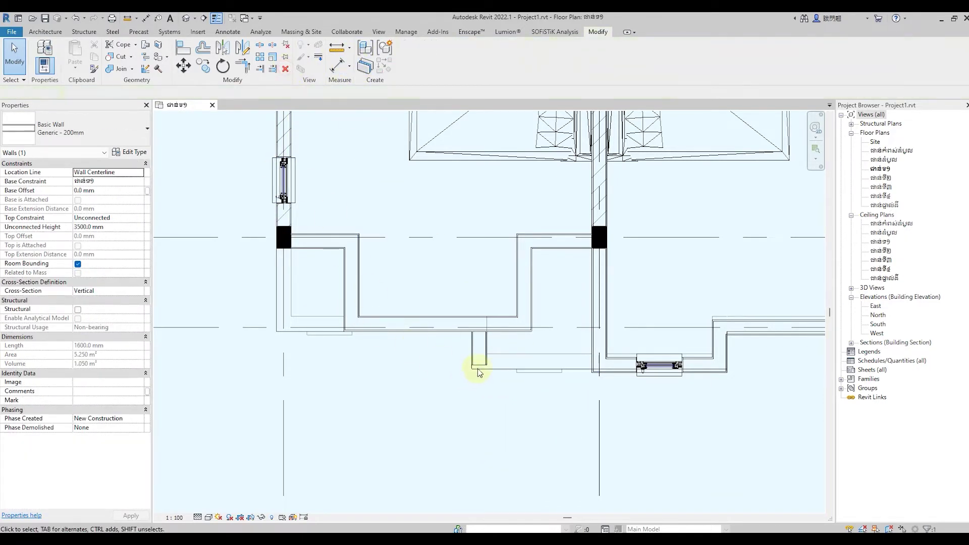
pyautogui.click(479, 354)
pyautogui.click(286, 70)
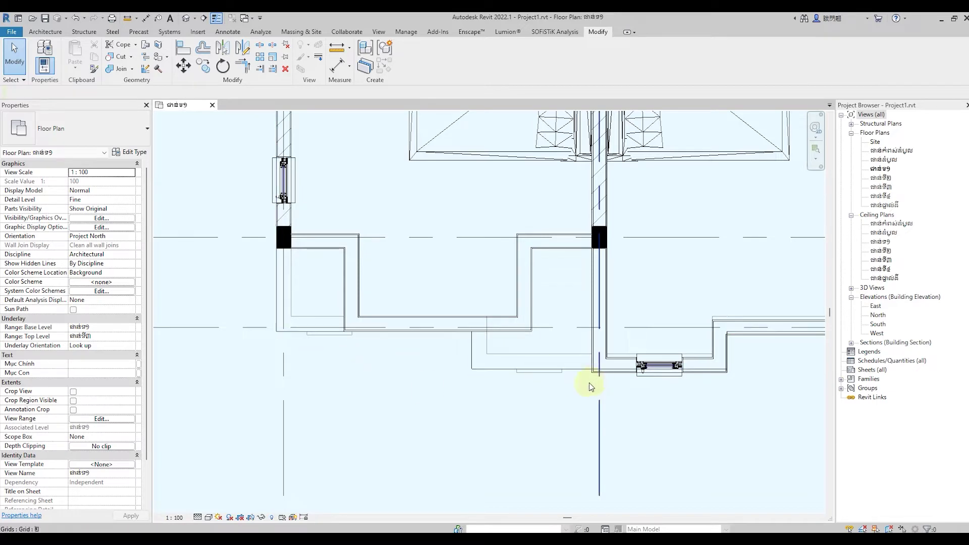
# Delete the lower-right front window and the vertical wall below the middle column.
pyautogui.click(651, 373)
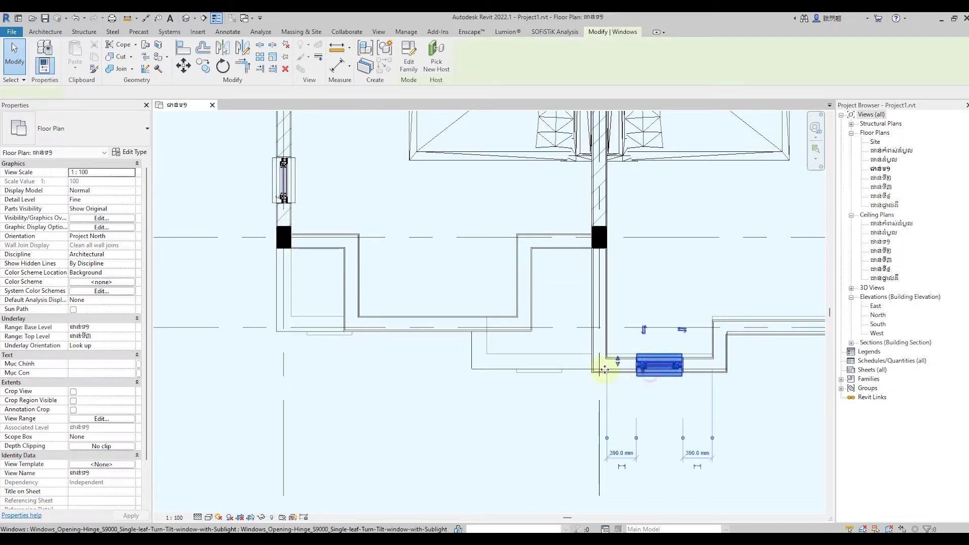
pyautogui.click(286, 70)
pyautogui.click(627, 363)
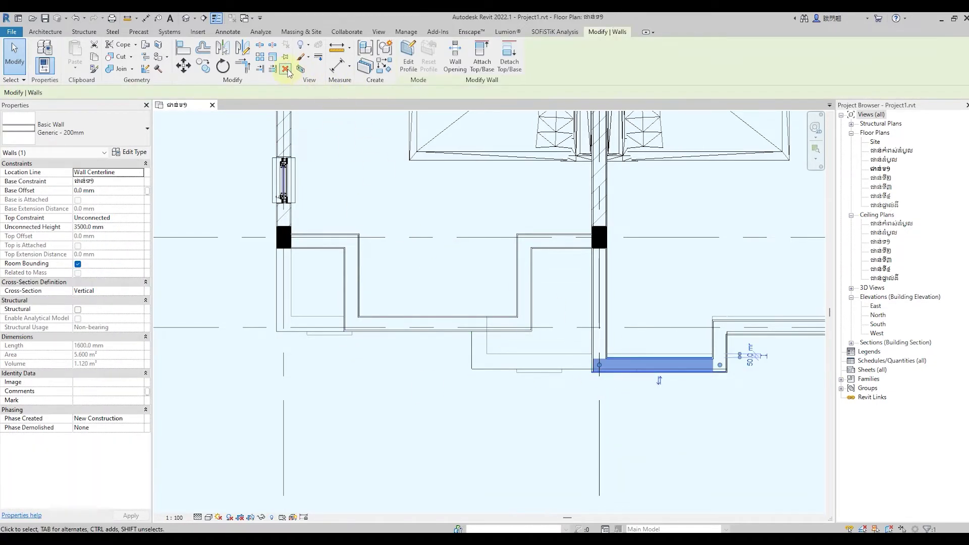
pyautogui.click(585, 290)
pyautogui.click(599, 293)
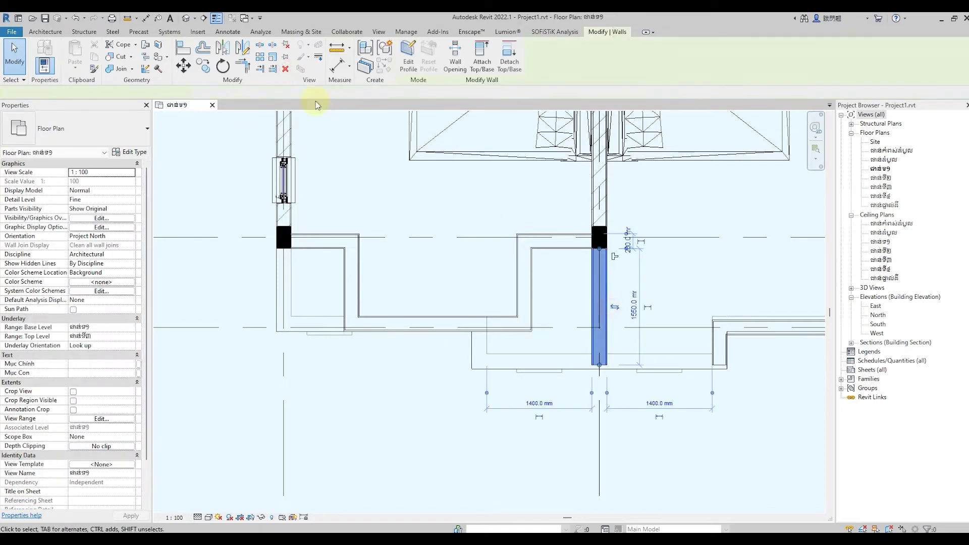
pyautogui.click(285, 70)
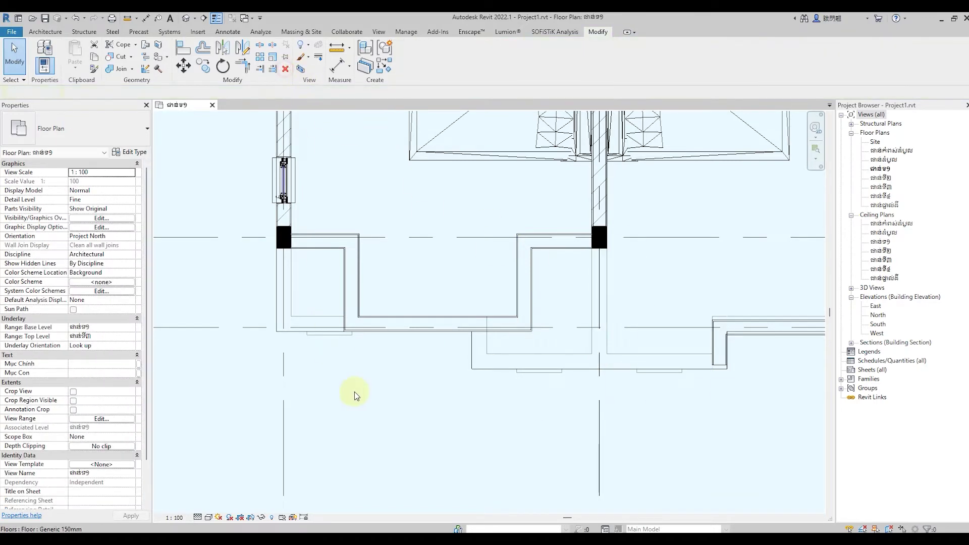
# Edit the floor boundary and pick the four stepped front wall edges as boundary lines.
pyautogui.click(476, 368)
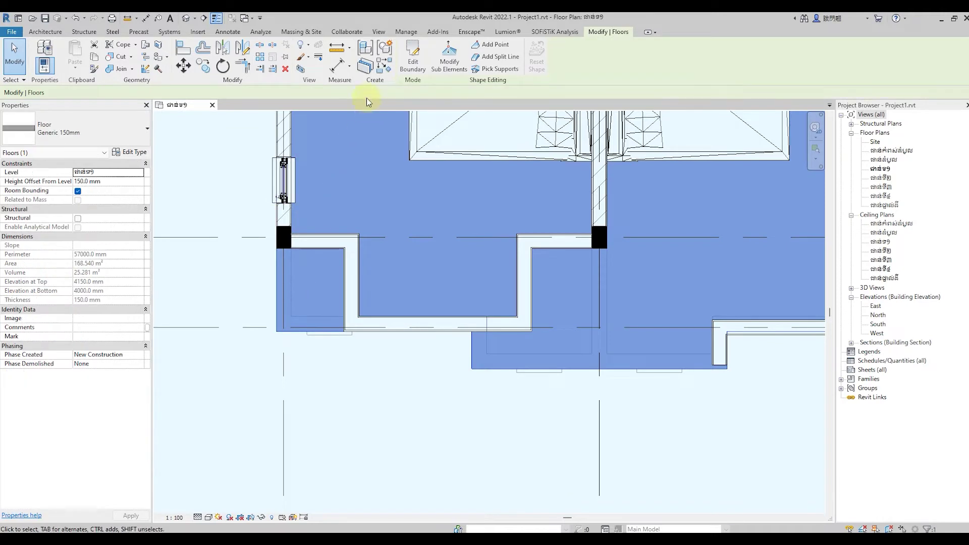
pyautogui.click(406, 63)
pyautogui.scroll(1, 344, 210)
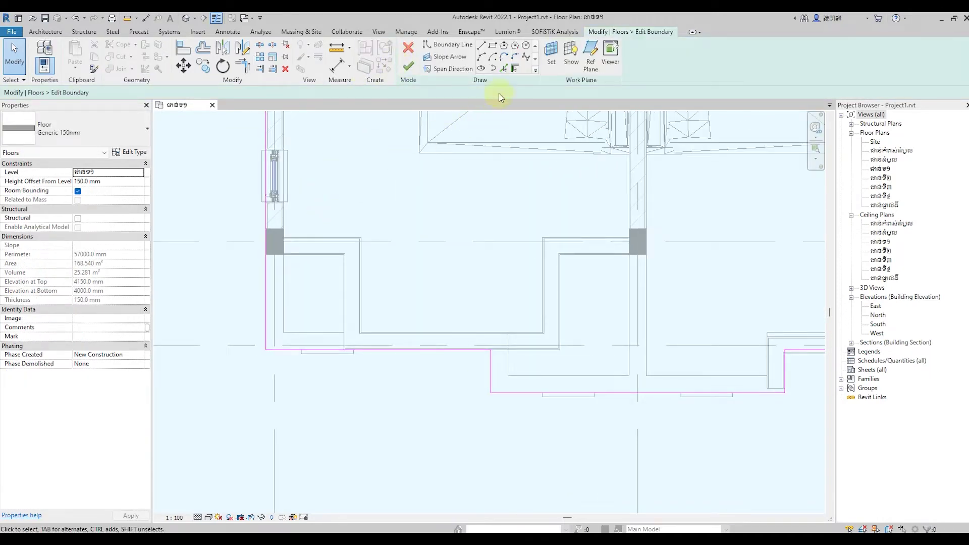
pyautogui.click(507, 73)
pyautogui.scroll(1, 292, 264)
pyautogui.scroll(1, 292, 264)
pyautogui.click(303, 247)
pyautogui.click(379, 324)
pyautogui.scroll(-2, 289, 315)
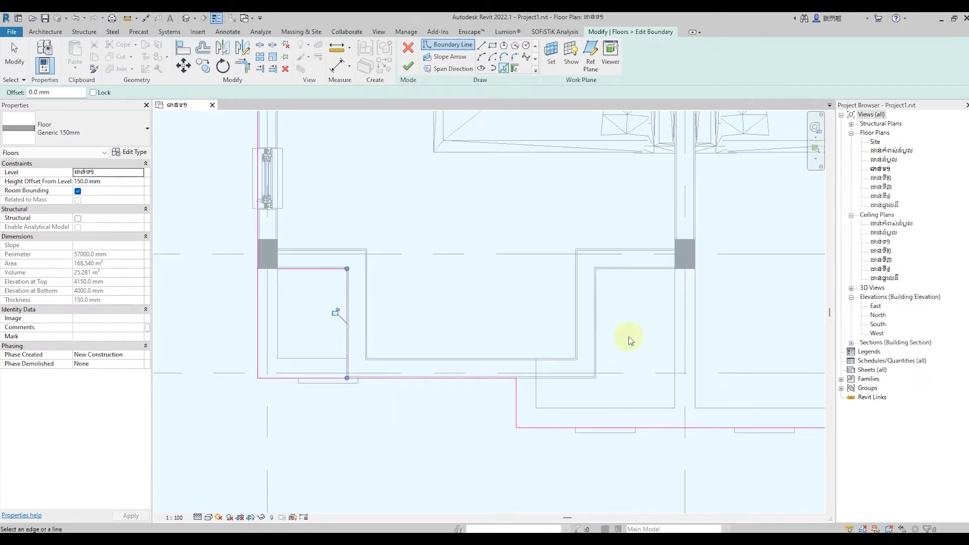
pyautogui.scroll(1, 630, 341)
pyautogui.click(584, 310)
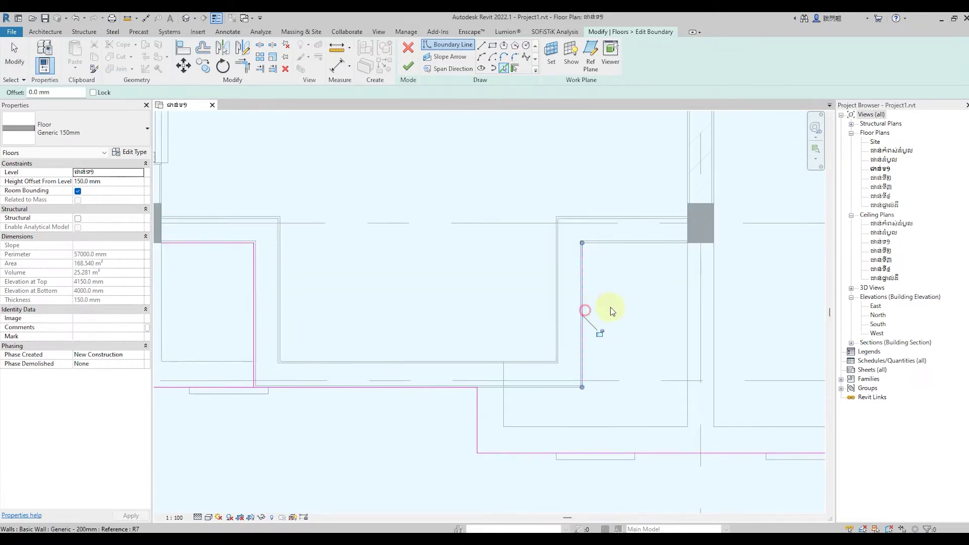
pyautogui.click(650, 244)
pyautogui.scroll(-2, 372, 274)
pyautogui.scroll(-1, 372, 278)
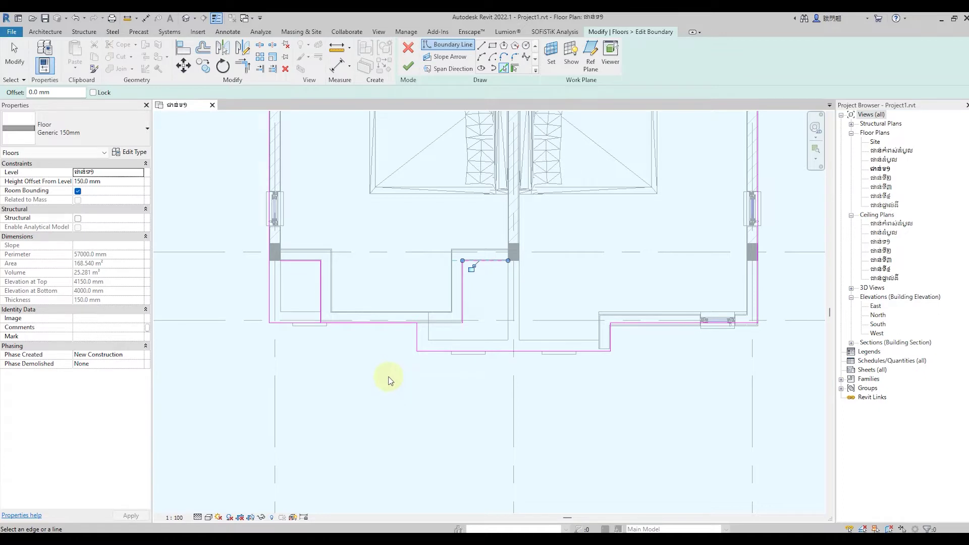
pyautogui.scroll(1, 388, 380)
# Trim the front boundary lines into clean corners.
pyautogui.click(247, 66)
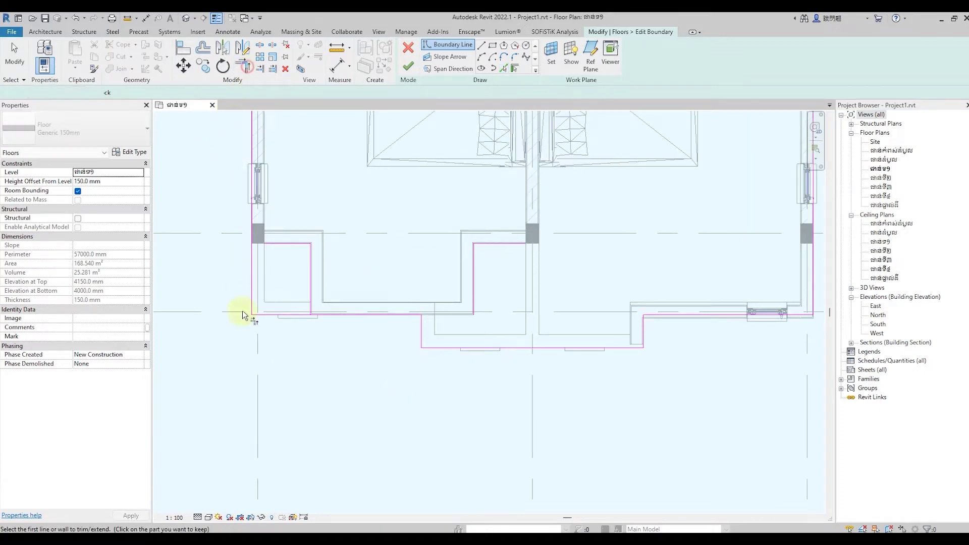
pyautogui.click(250, 226)
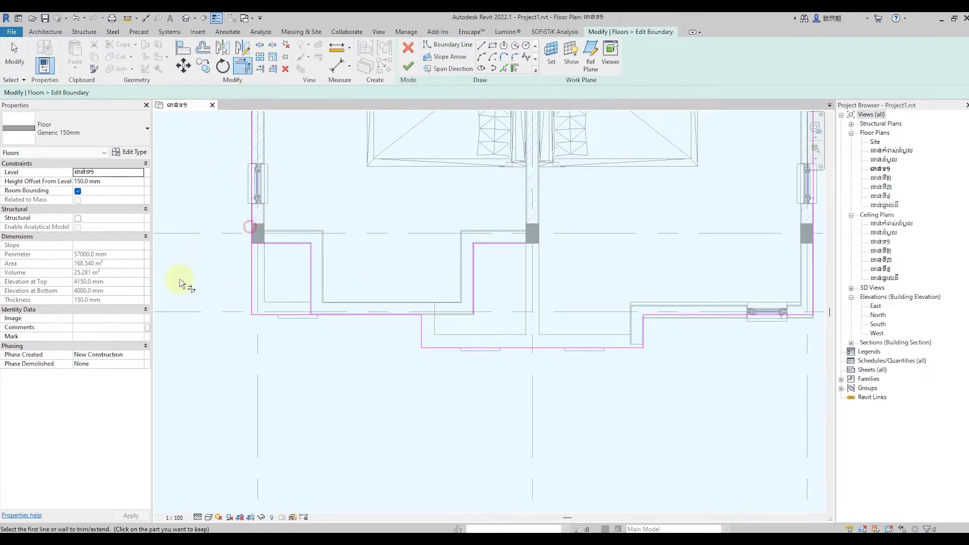
pyautogui.click(347, 317)
pyautogui.click(309, 292)
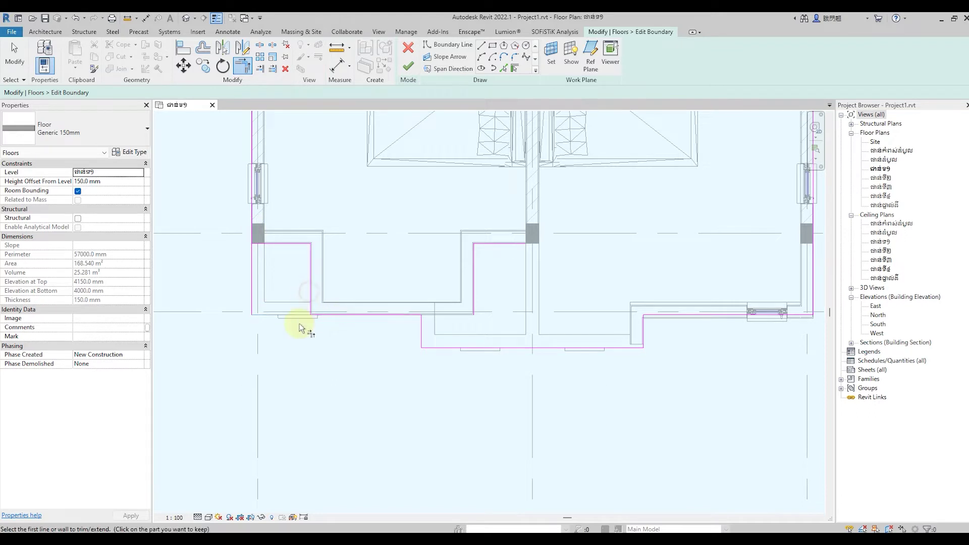
pyautogui.click(14, 55)
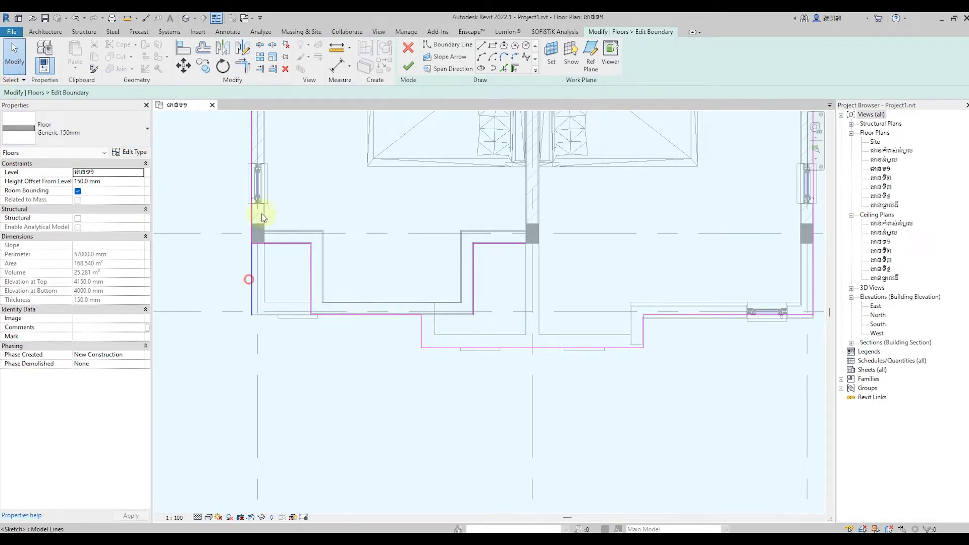
# Delete the leftover vertical and bottom boundary segments.
pyautogui.press('Delete')
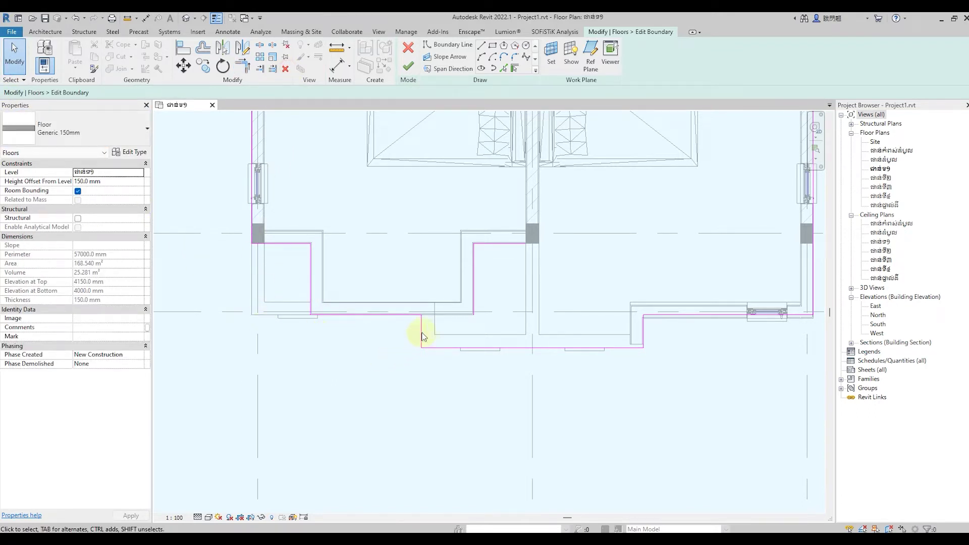
pyautogui.click(423, 331)
pyautogui.click(285, 69)
pyautogui.click(450, 347)
pyautogui.press('Delete')
pyautogui.click(244, 67)
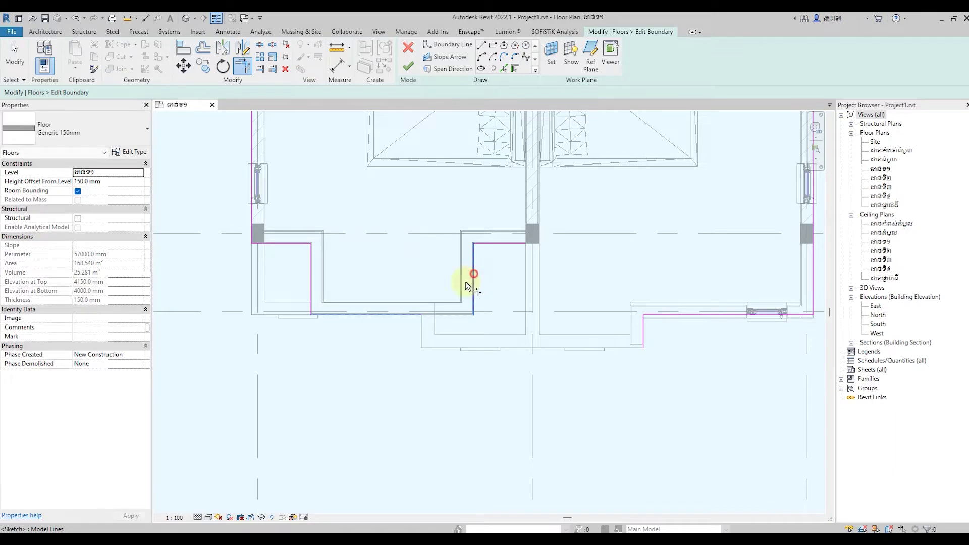
pyautogui.scroll(-1, 325, 363)
pyautogui.press('Escape')
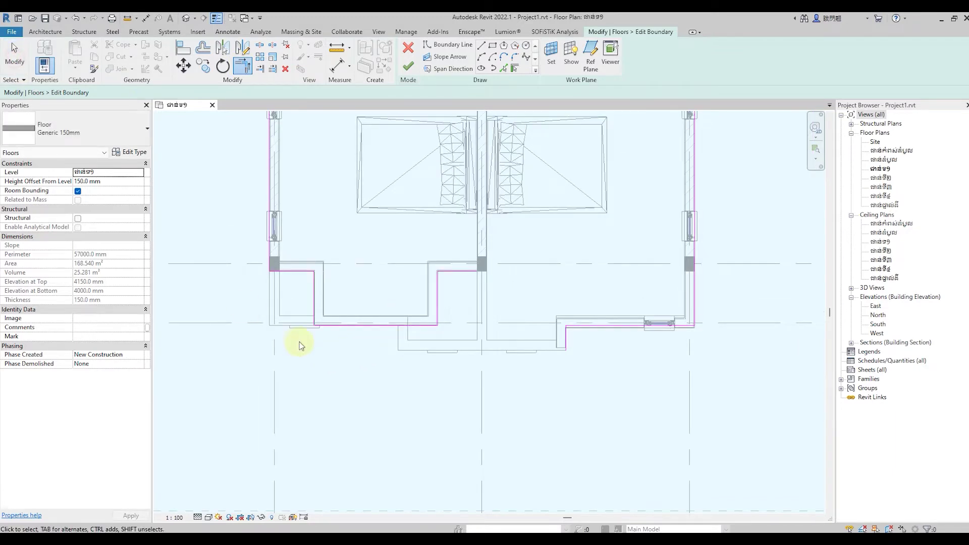
# Mirror a copy of the left unit's five floor boundary lines about the centre grid onto the right unit.
pyautogui.scroll(-1, 301, 343)
pyautogui.moveTo(306, 302); pyautogui.dragTo(277, 307, button='middle')
pyautogui.moveTo(224, 271); pyautogui.dragTo(448, 350)
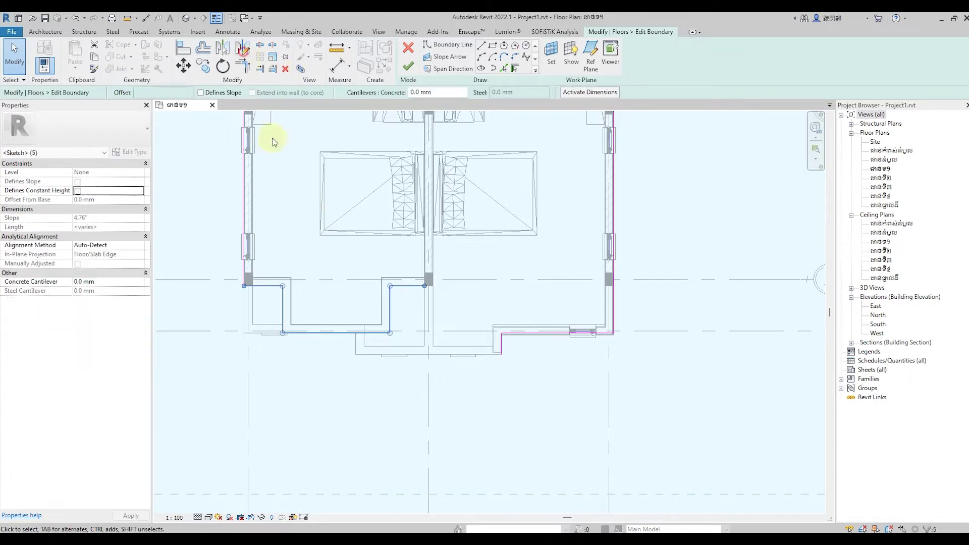
pyautogui.scroll(1, 416, 308)
pyautogui.scroll(1, 429, 273)
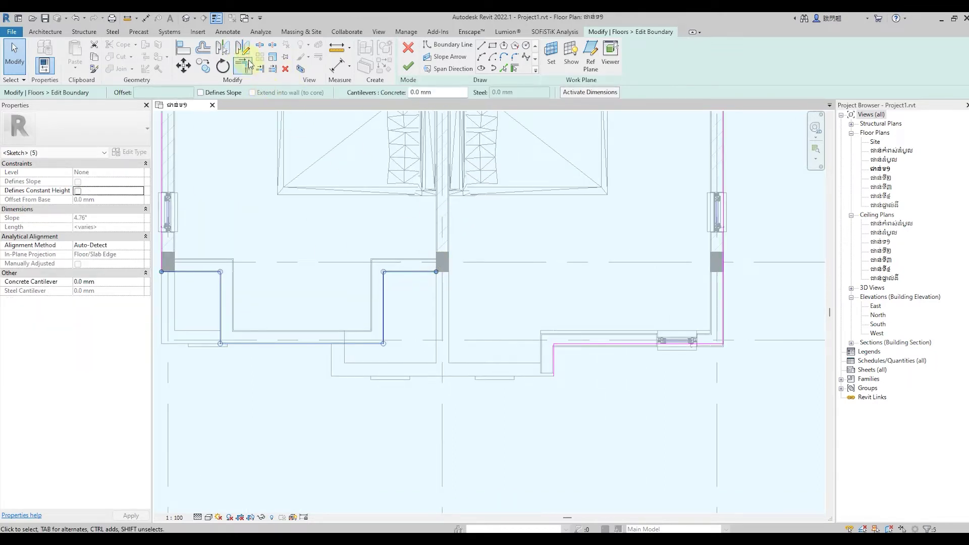
pyautogui.click(246, 53)
pyautogui.click(442, 206)
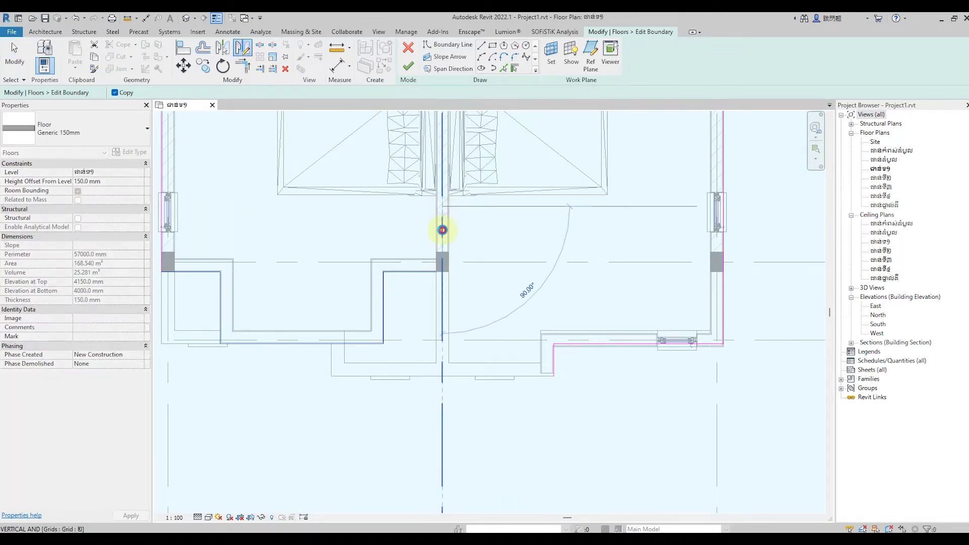
pyautogui.click(443, 230)
# Delete the leftover 500 mm vertical, 2600 mm horizontal and right vertical sketch lines.
pyautogui.press('Escape')
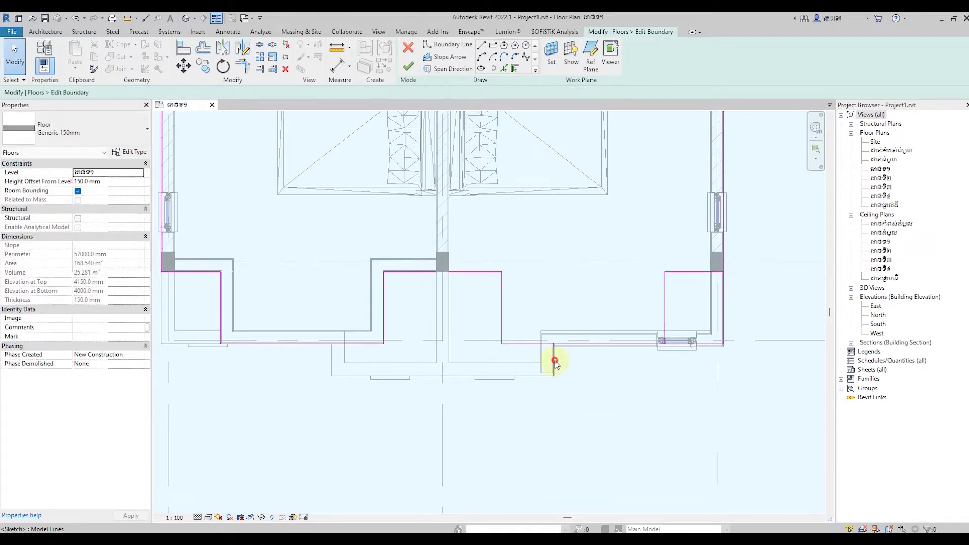
pyautogui.click(554, 361)
pyautogui.click(285, 72)
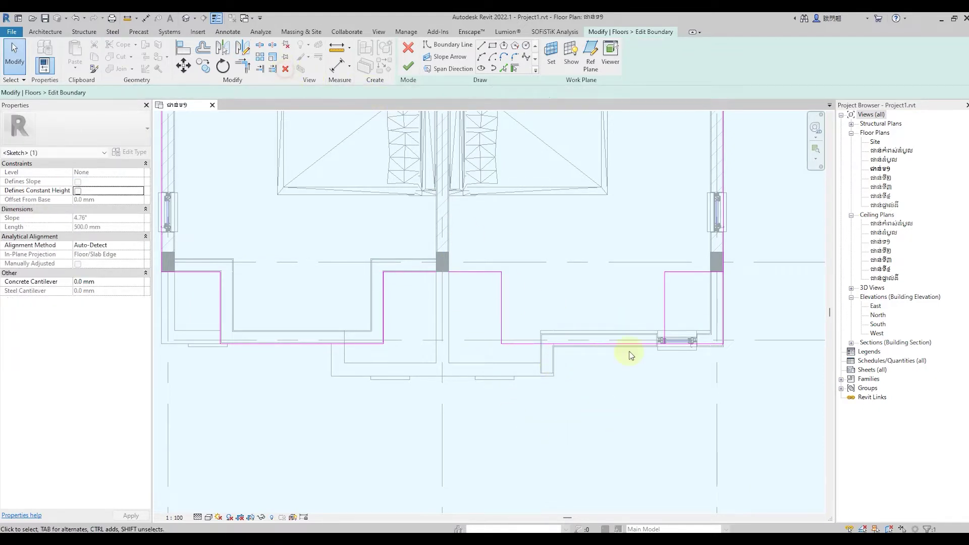
pyautogui.click(703, 343)
pyautogui.click(287, 70)
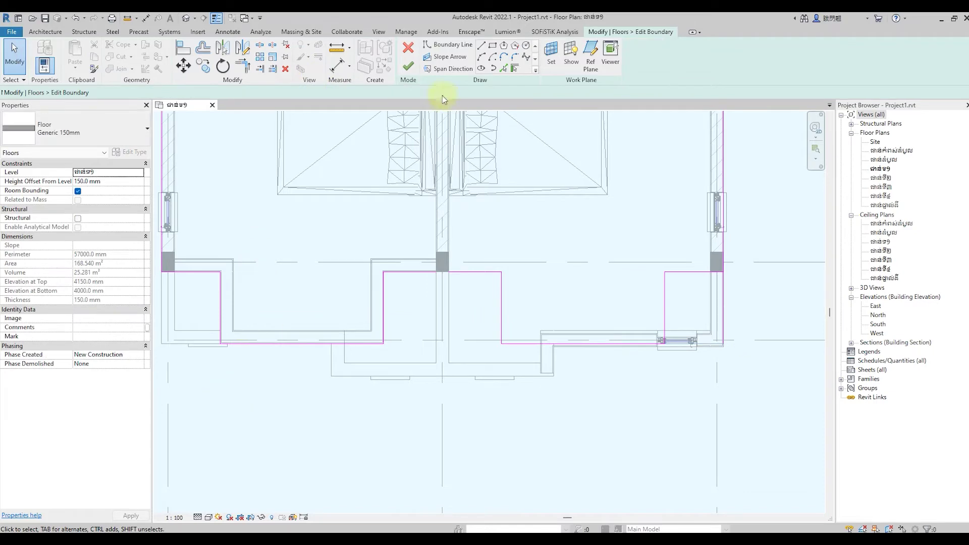
pyautogui.click(723, 298)
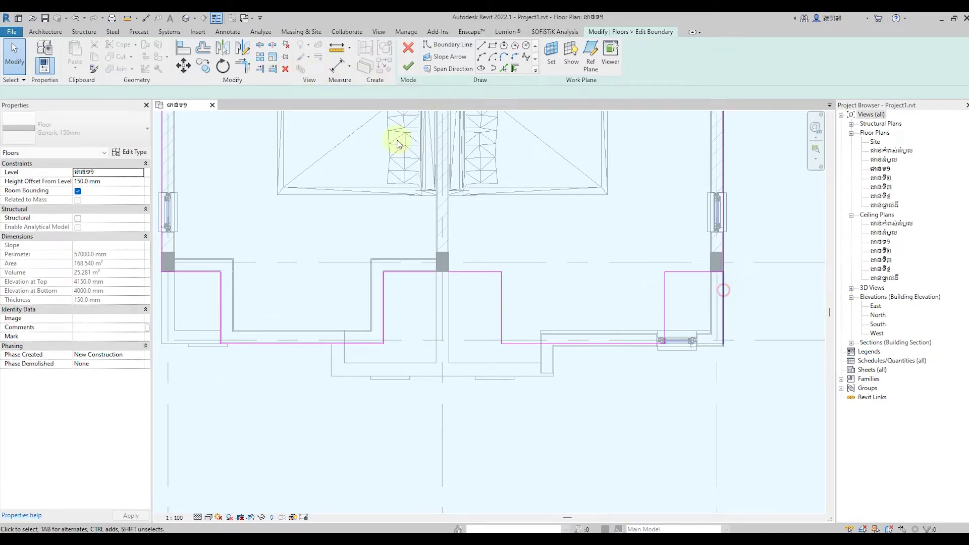
pyautogui.click(286, 69)
# Close the open boundary loop with Trim/Extend (TR) and finish the floor, answering the wall-attach prompt.
pyautogui.scroll(-1, 540, 397)
pyautogui.scroll(-1, 477, 406)
pyautogui.scroll(-1, 406, 412)
pyautogui.scroll(-1, 406, 412)
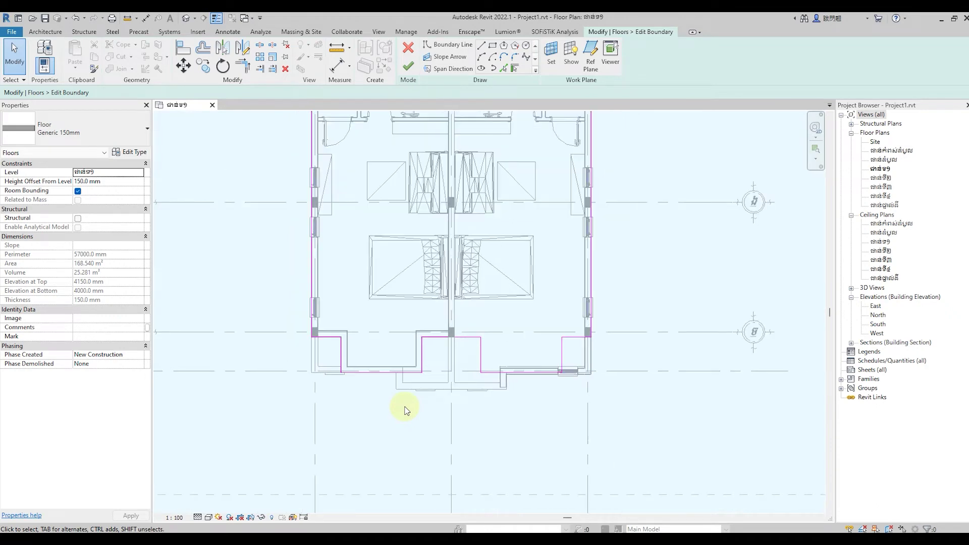
pyautogui.click(415, 66)
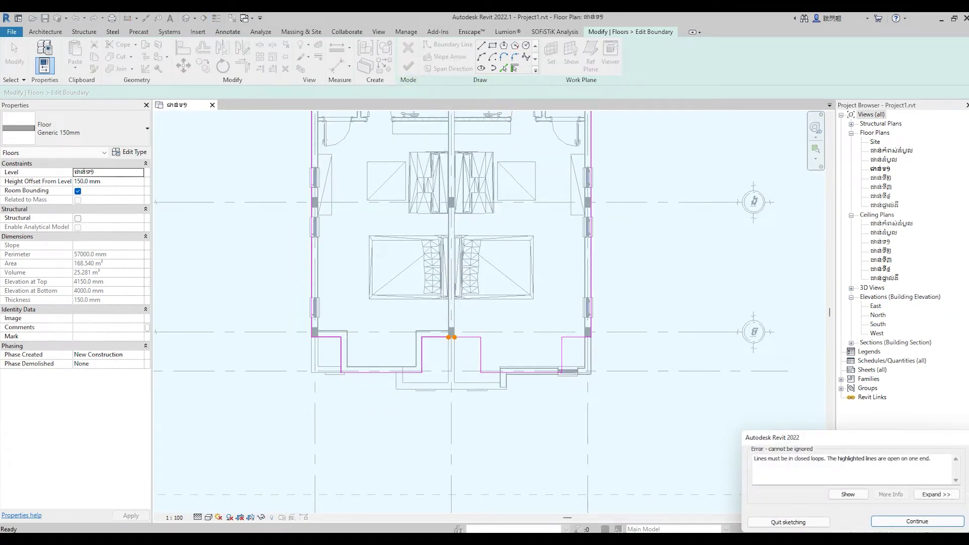
pyautogui.click(917, 521)
pyautogui.scroll(2, 451, 318)
pyautogui.scroll(3, 464, 368)
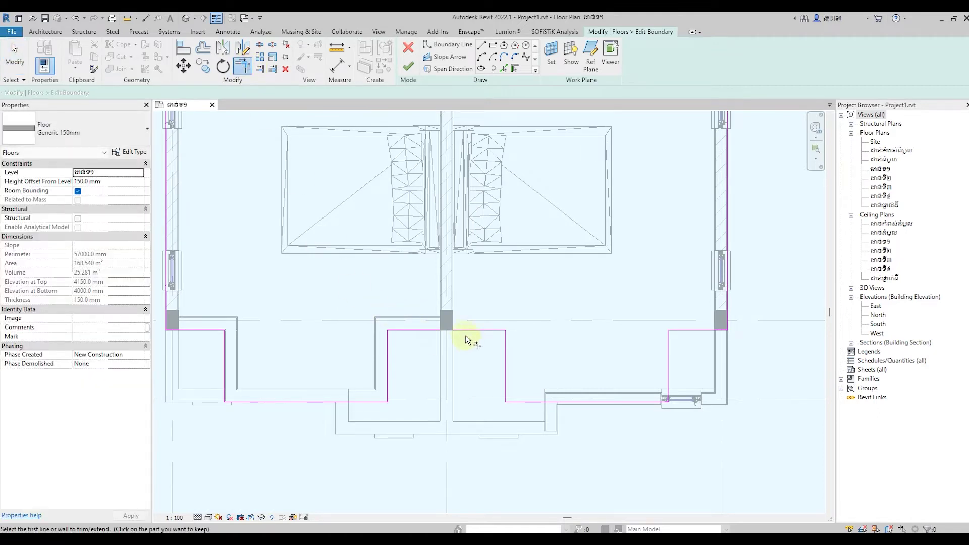
pyautogui.press('t')
pyautogui.press('r')
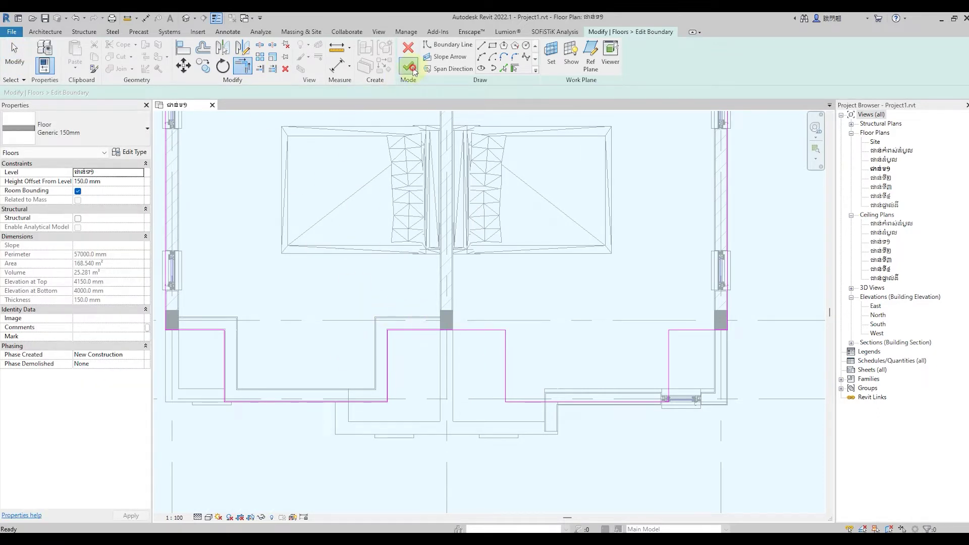
pyautogui.click(408, 66)
pyautogui.click(516, 285)
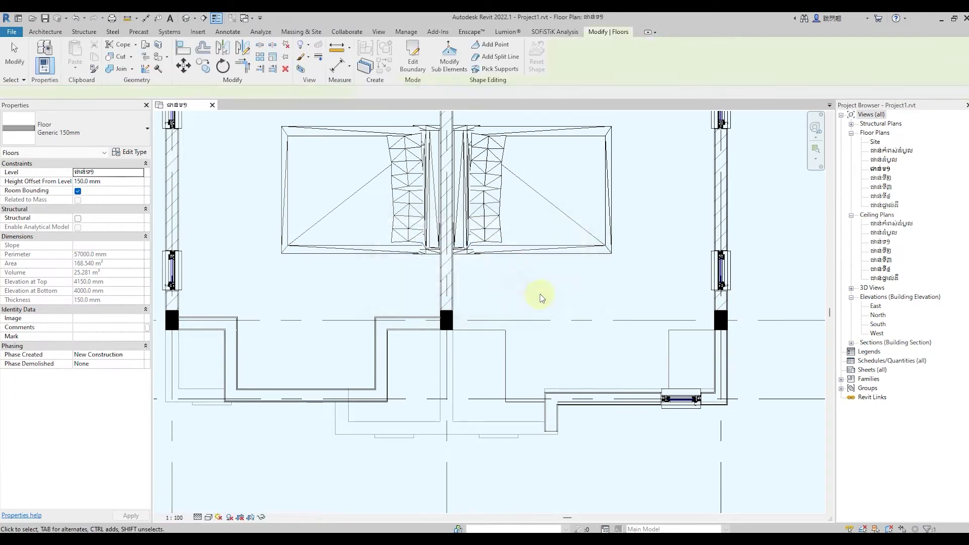
# Move the left unit's recessed front wall down to its new position.
pyautogui.scroll(-1, 538, 300)
pyautogui.click(320, 436)
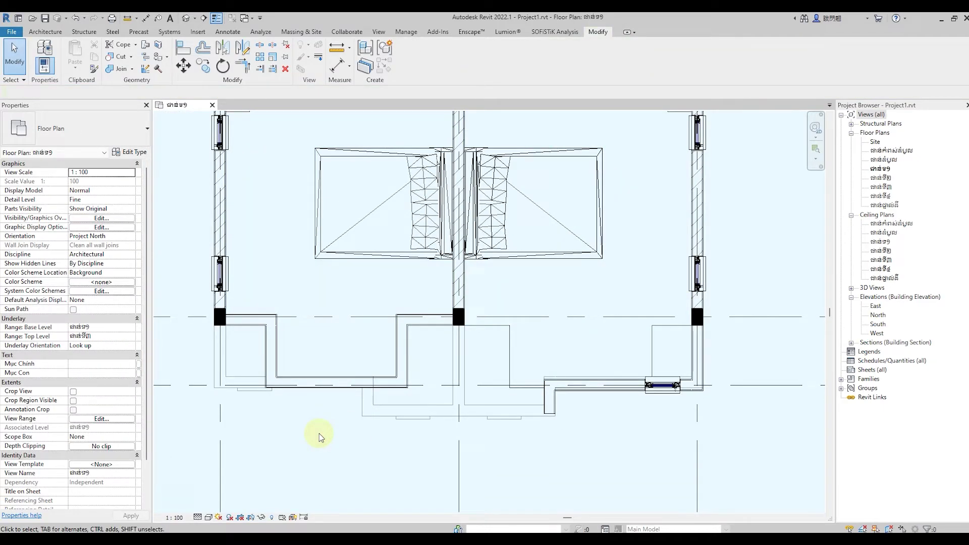
pyautogui.scroll(1, 255, 391)
pyautogui.scroll(1, 253, 392)
pyautogui.moveTo(250, 341); pyautogui.dragTo(549, 421)
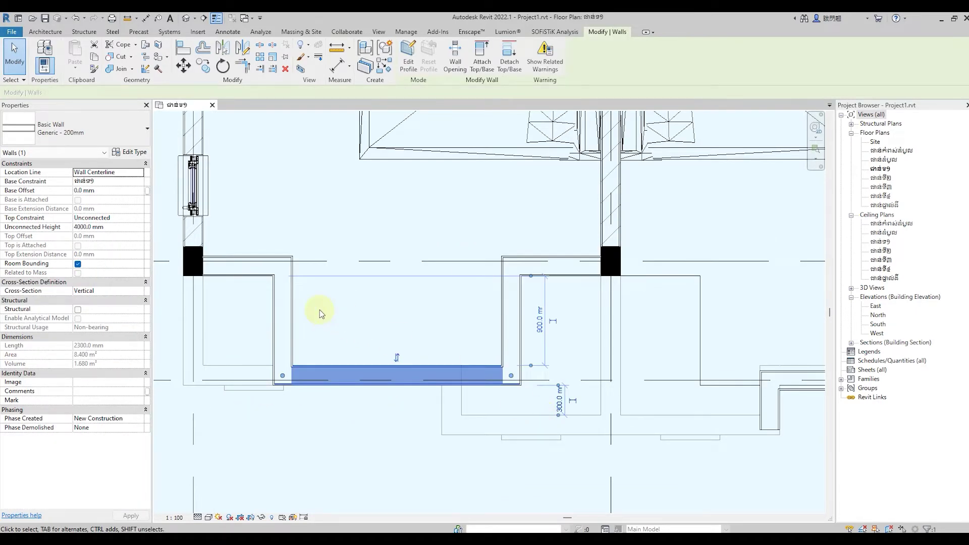
pyautogui.click(184, 79)
pyautogui.scroll(2, 266, 401)
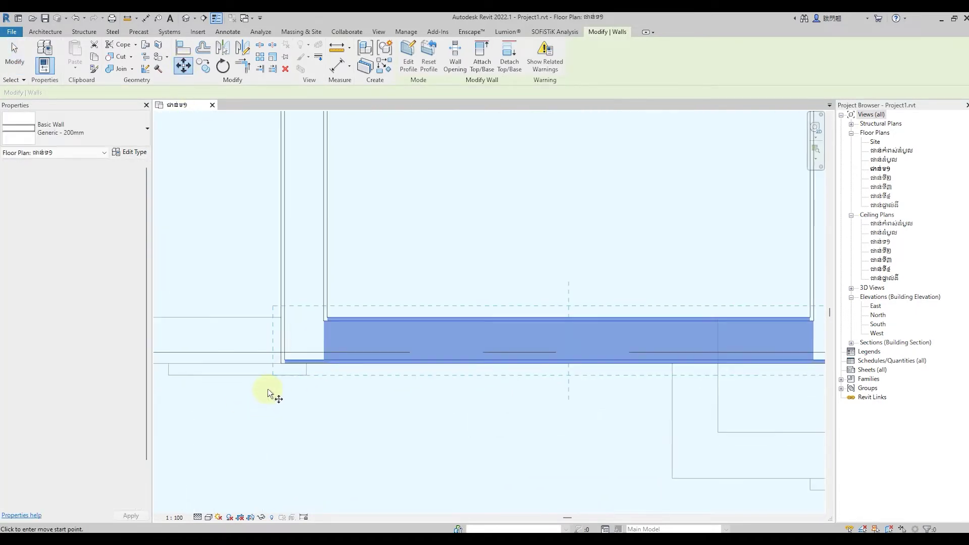
pyautogui.scroll(1, 283, 384)
pyautogui.scroll(1, 339, 333)
pyautogui.click(343, 343)
pyautogui.click(344, 456)
pyautogui.press('Escape')
# Rejoin the moved front wall to the adjoining wall to close the corner.
pyautogui.scroll(-2, 404, 434)
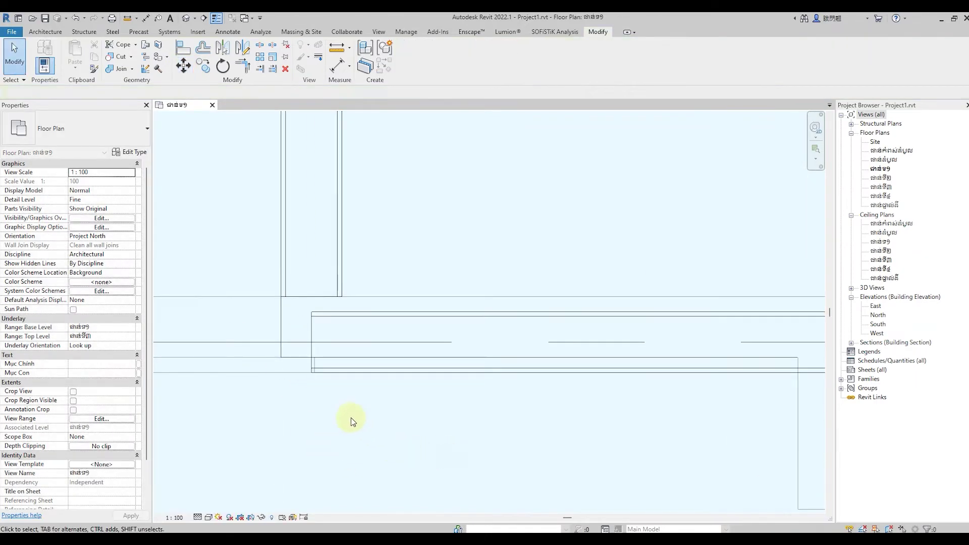
pyautogui.scroll(-2, 343, 412)
pyautogui.click(237, 73)
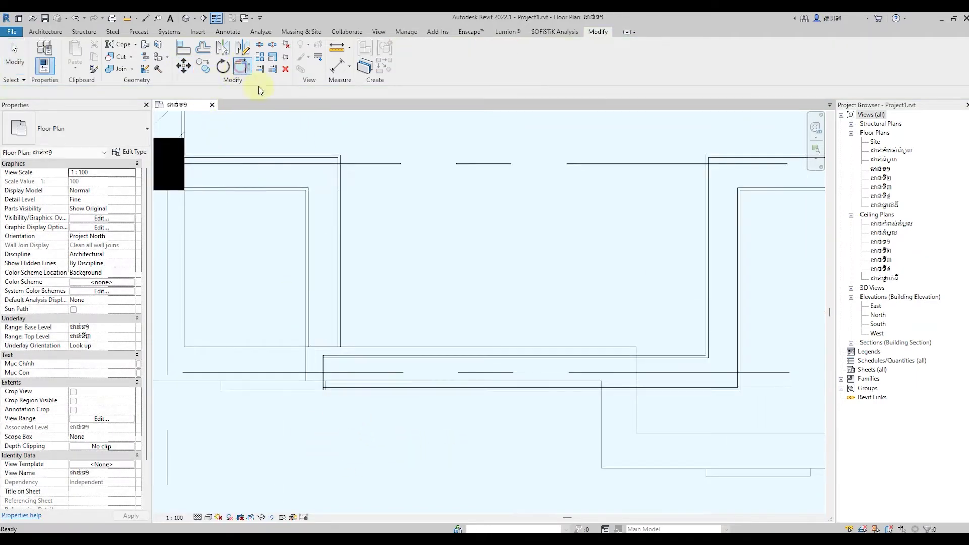
pyautogui.click(368, 388)
pyautogui.scroll(-1, 251, 397)
pyautogui.scroll(-1, 502, 403)
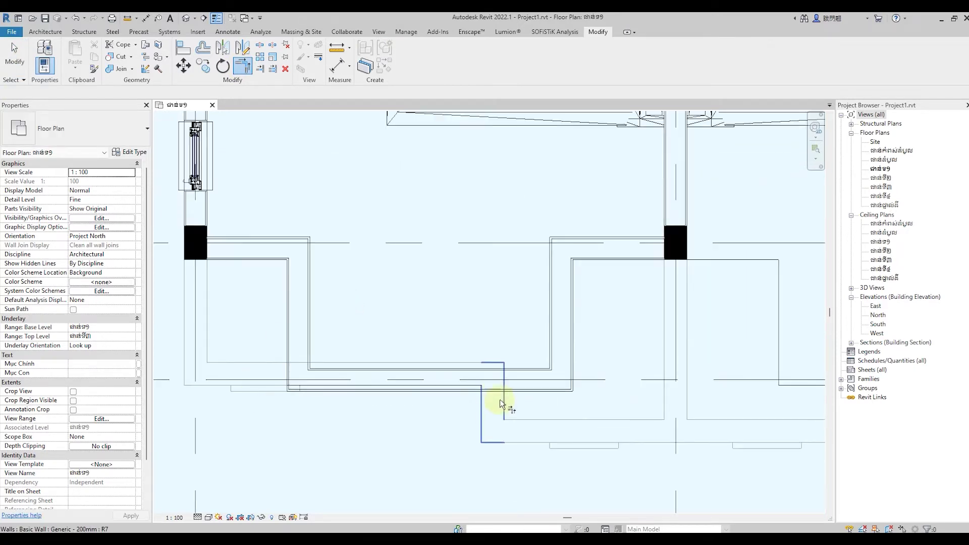
pyautogui.click(15, 57)
pyautogui.scroll(-1, 448, 308)
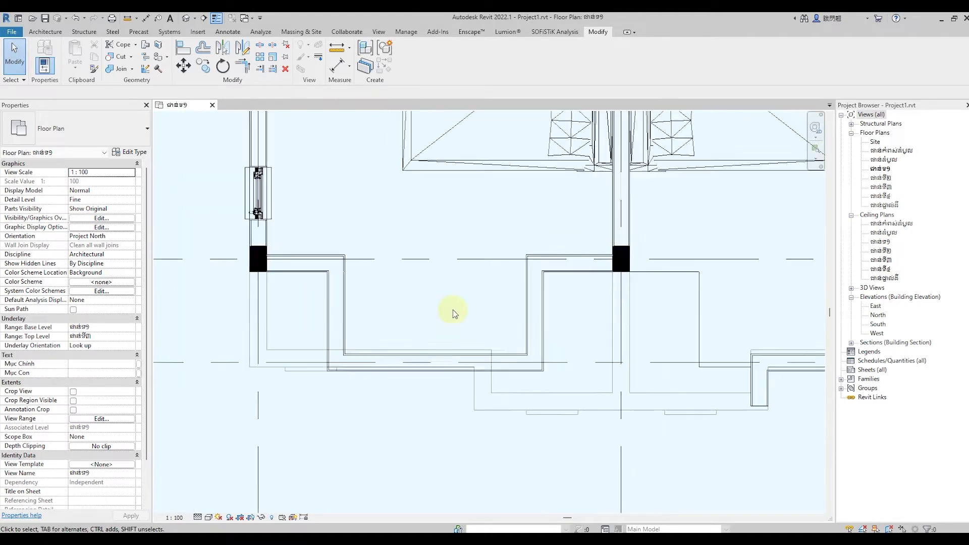
pyautogui.scroll(-1, 377, 391)
pyautogui.scroll(-1, 371, 399)
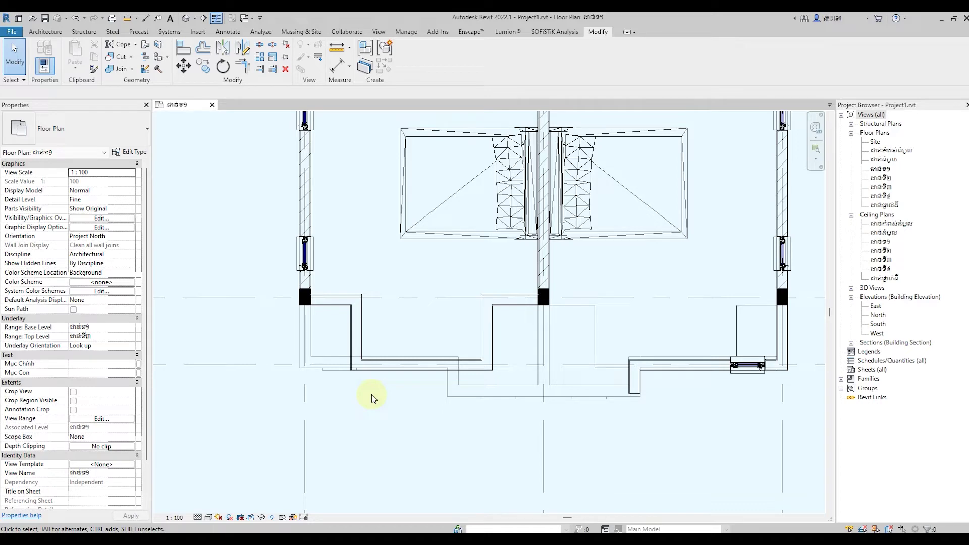
# Delete the right unit's 500 mm and 2600 mm front walls.
pyautogui.scroll(-2, 298, 385)
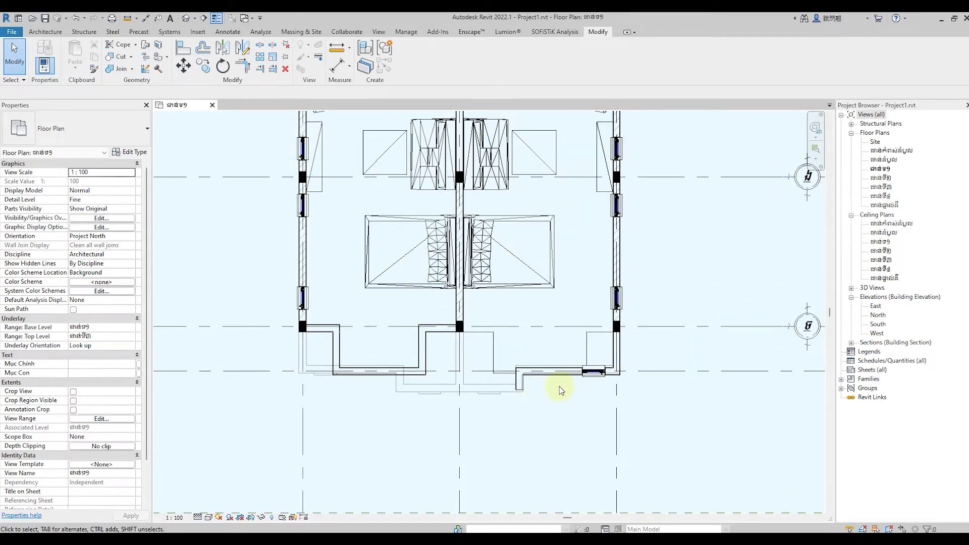
pyautogui.scroll(2, 510, 381)
pyautogui.scroll(1, 513, 378)
pyautogui.click(514, 378)
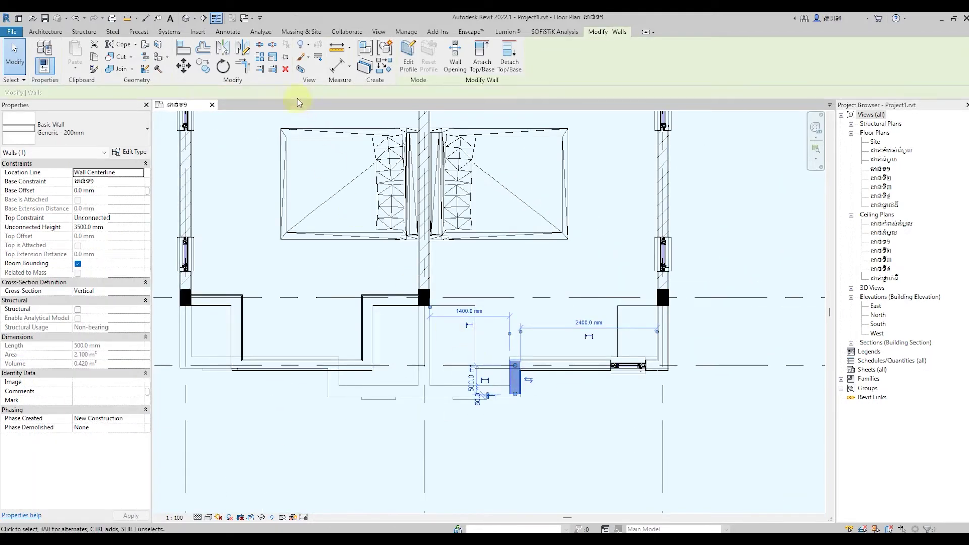
pyautogui.click(288, 70)
pyautogui.click(553, 367)
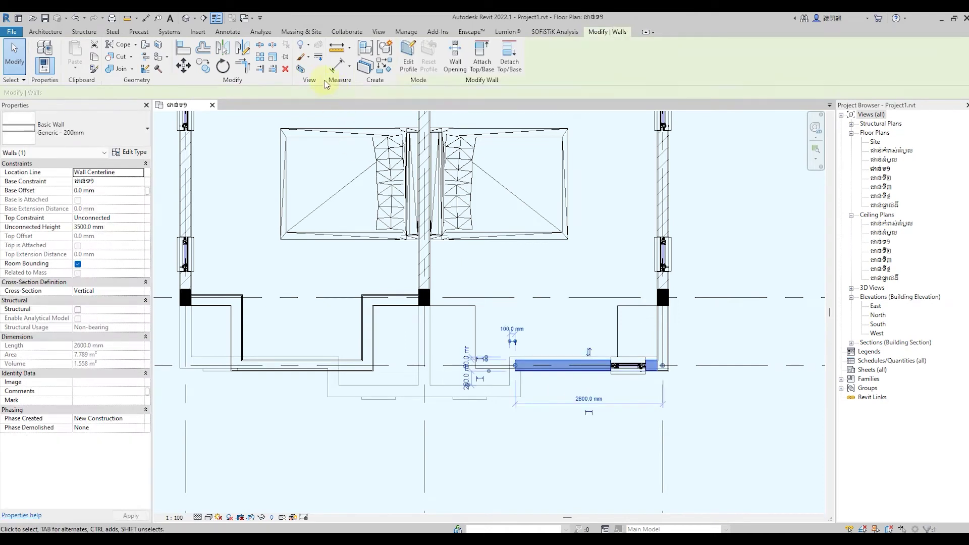
pyautogui.click(288, 71)
# Mirror the left unit's stepped front walls, minus the corner column, about the middle column axis.
pyautogui.moveTo(162, 278); pyautogui.dragTo(430, 389)
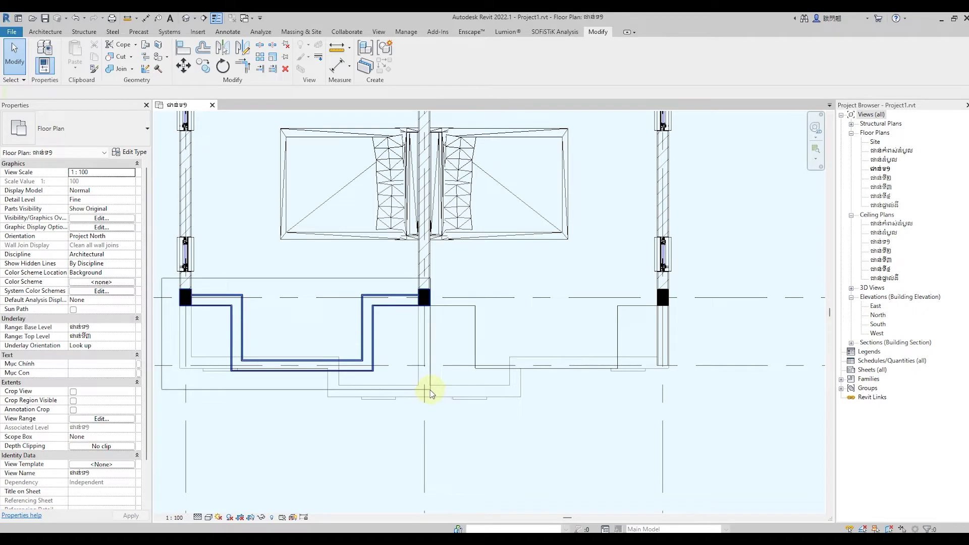
pyautogui.keyDown('ctrl'); pyautogui.click(179, 301); pyautogui.keyUp('ctrl')
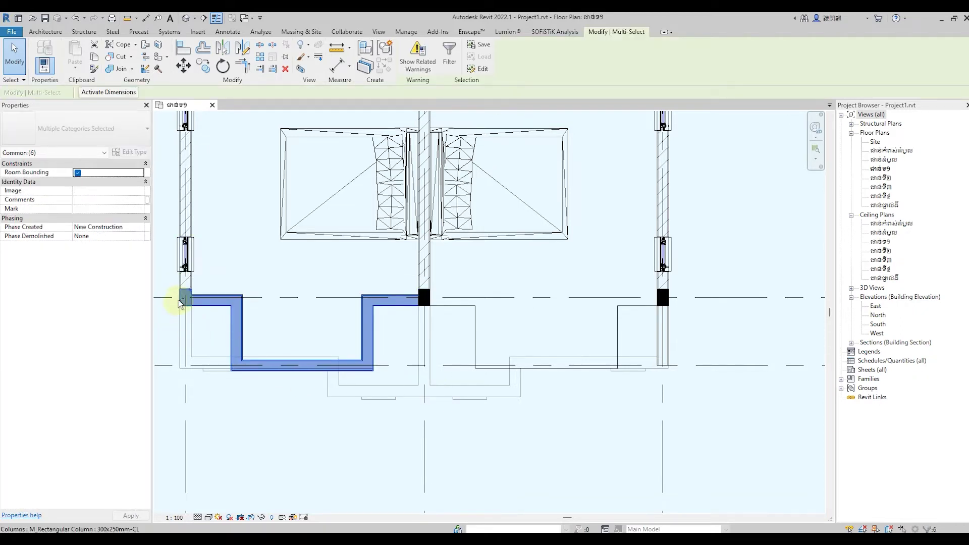
pyautogui.keyDown('shift'); pyautogui.click(179, 301); pyautogui.keyUp('shift')
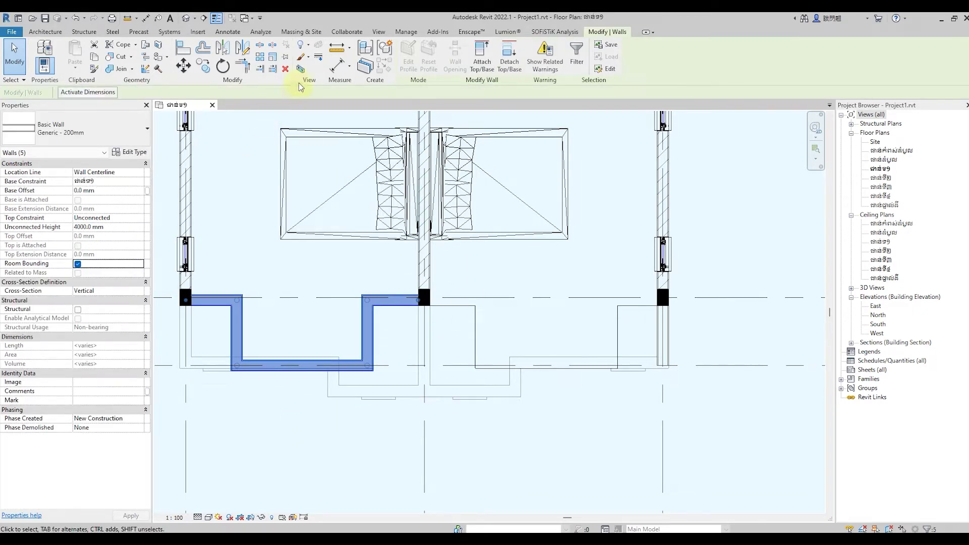
pyautogui.scroll(2, 416, 333)
pyautogui.press('d')
pyautogui.press('m')
pyautogui.click(425, 275)
pyautogui.click(427, 339)
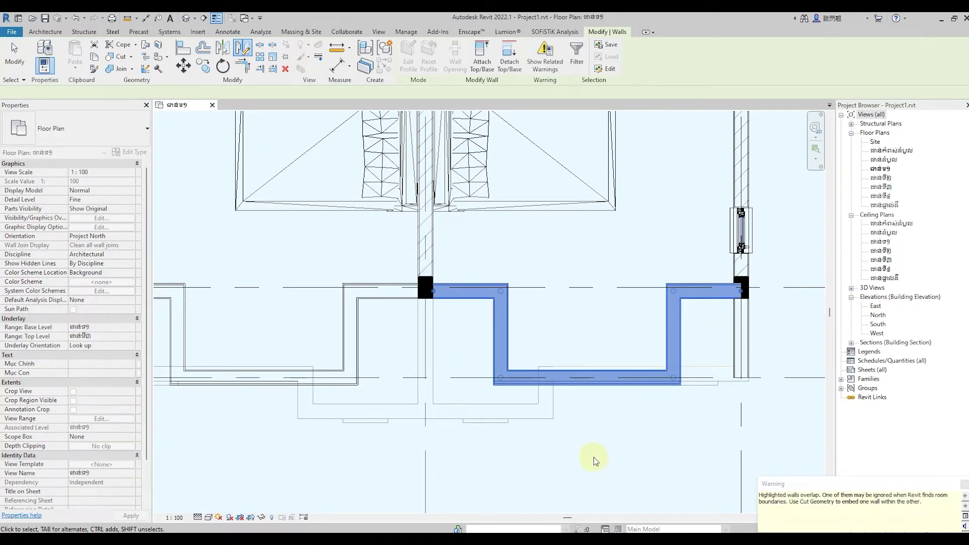
pyautogui.click(617, 458)
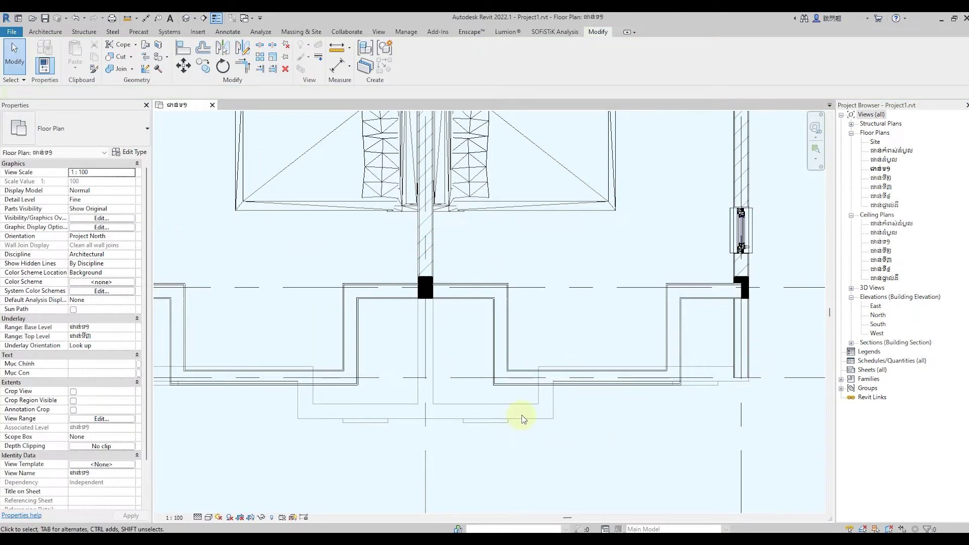
# Select the right unit's side window and side wall.
pyautogui.scroll(-2, 517, 417)
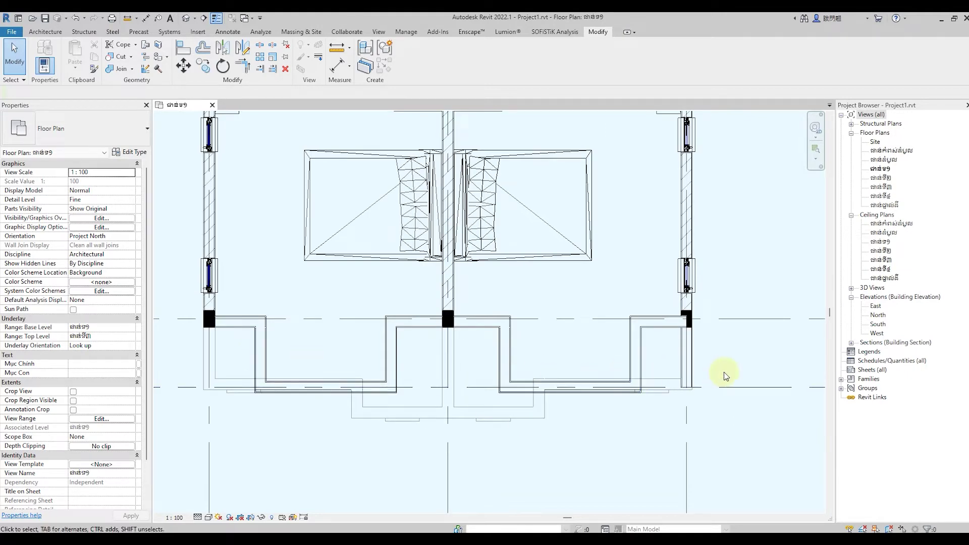
pyautogui.scroll(1, 724, 376)
pyautogui.click(685, 265)
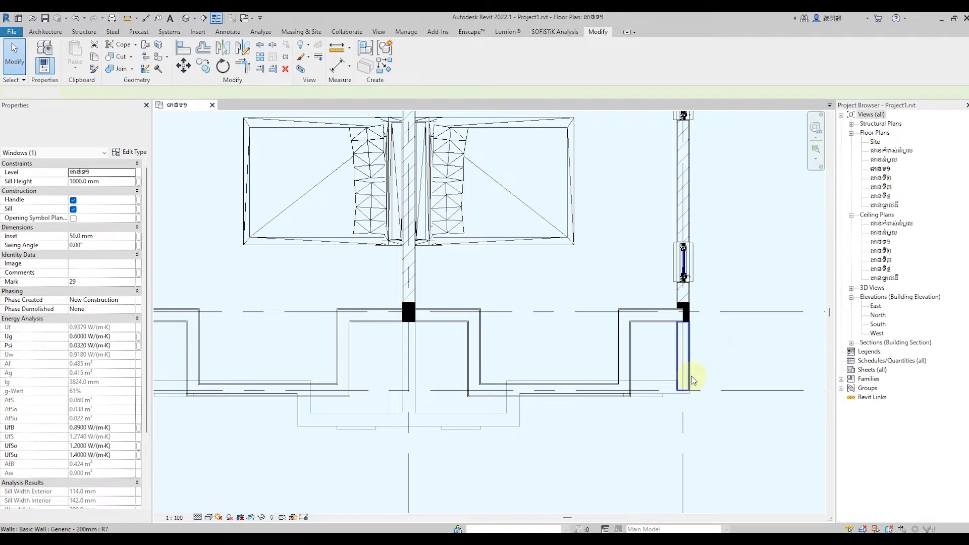
pyautogui.click(692, 377)
# Inspect the short right front corner wall's dimensions and properties, then clear the selection.
pyautogui.scroll(1, 700, 250)
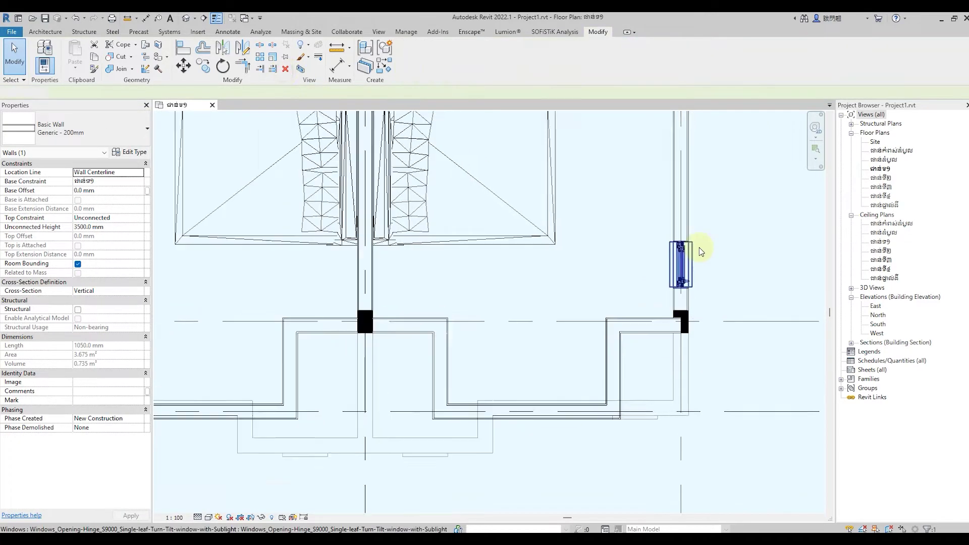
pyautogui.scroll(1, 724, 368)
pyautogui.scroll(1, 612, 372)
pyautogui.click(612, 366)
pyautogui.click(653, 360)
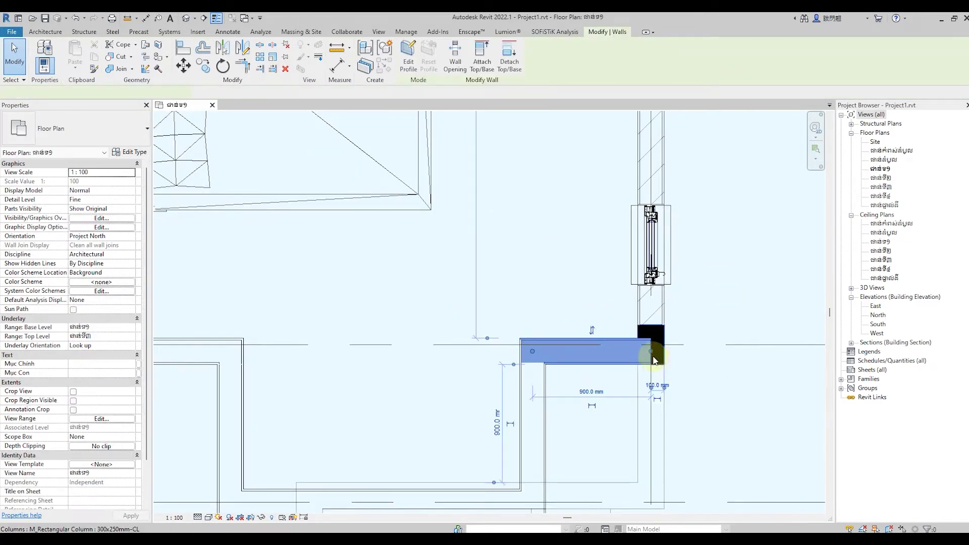
pyautogui.click(730, 401)
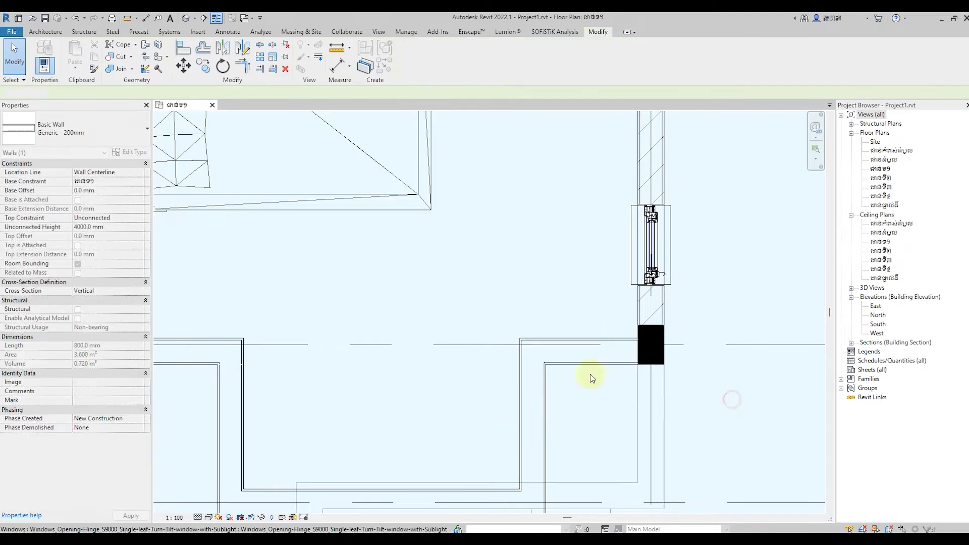
pyautogui.click(644, 364)
pyautogui.click(578, 314)
pyautogui.scroll(-2, 577, 314)
pyautogui.scroll(-1, 713, 379)
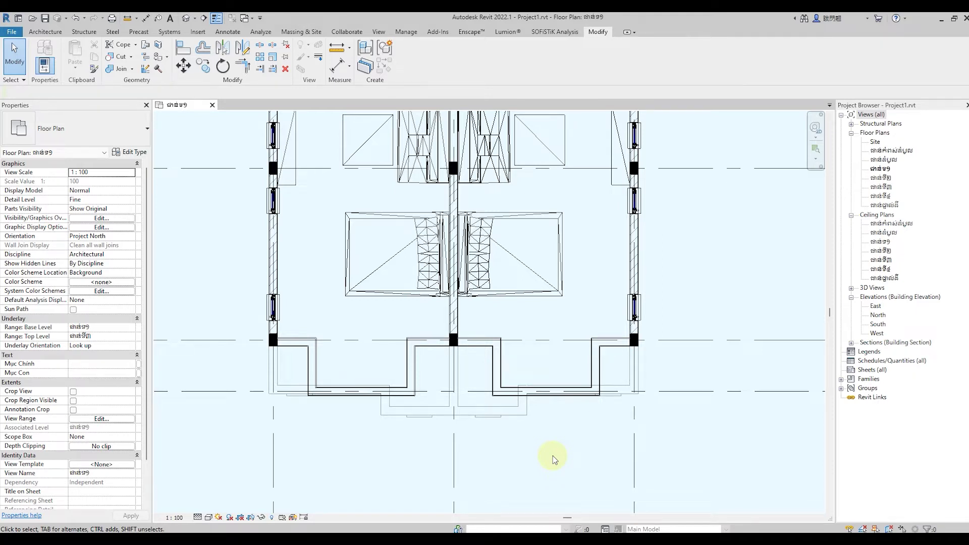
pyautogui.scroll(-1, 400, 473)
pyautogui.scroll(-1, 401, 472)
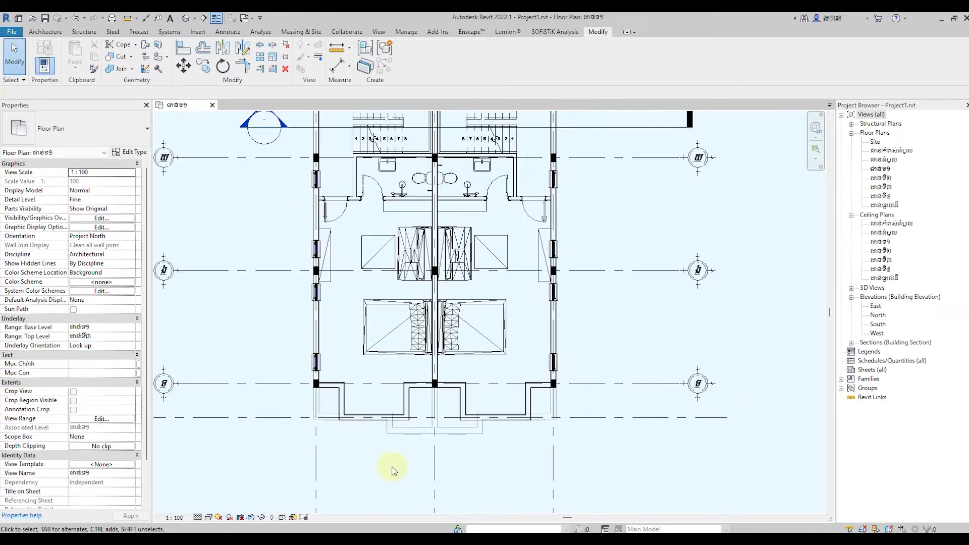
pyautogui.scroll(-1, 386, 471)
pyautogui.scroll(1, 313, 432)
pyautogui.scroll(1, 315, 436)
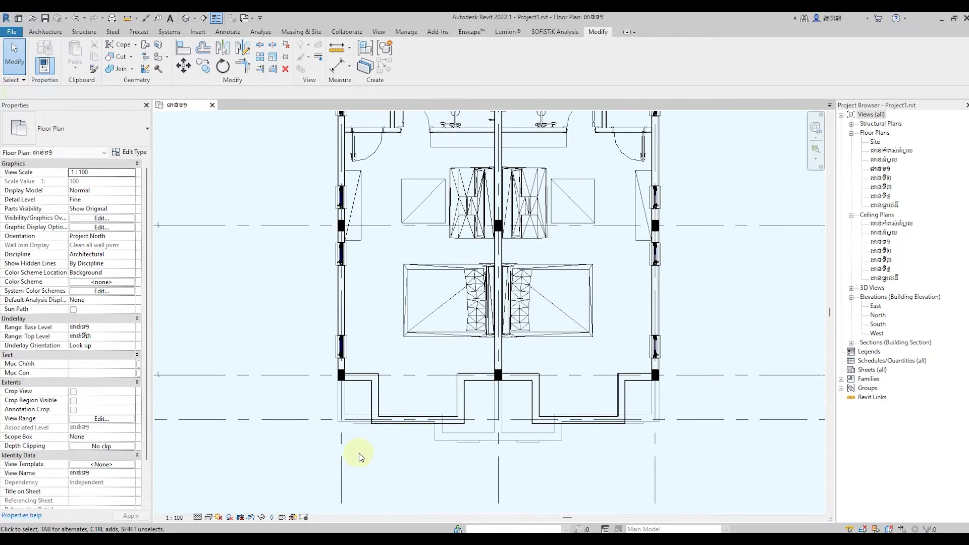
pyautogui.scroll(1, 372, 449)
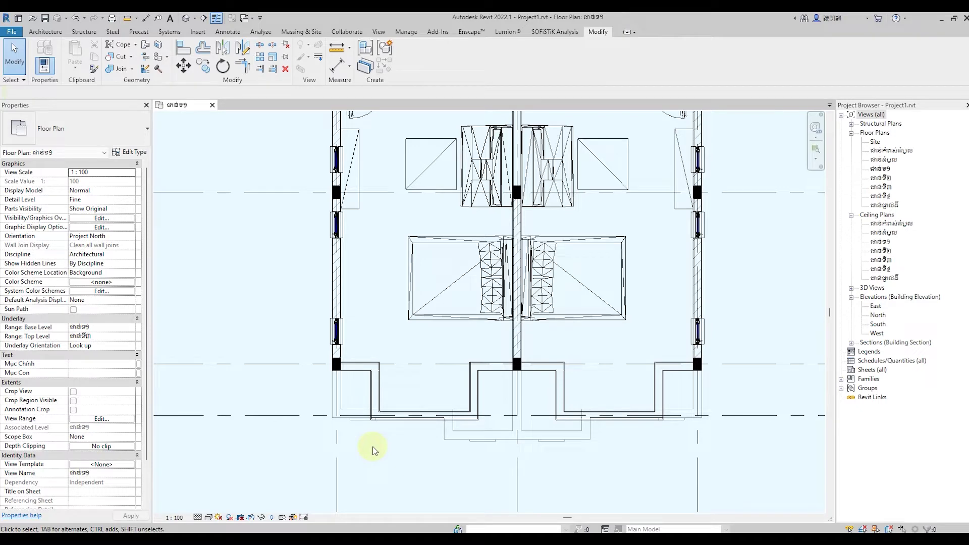
pyautogui.scroll(1, 372, 446)
pyautogui.scroll(1, 379, 444)
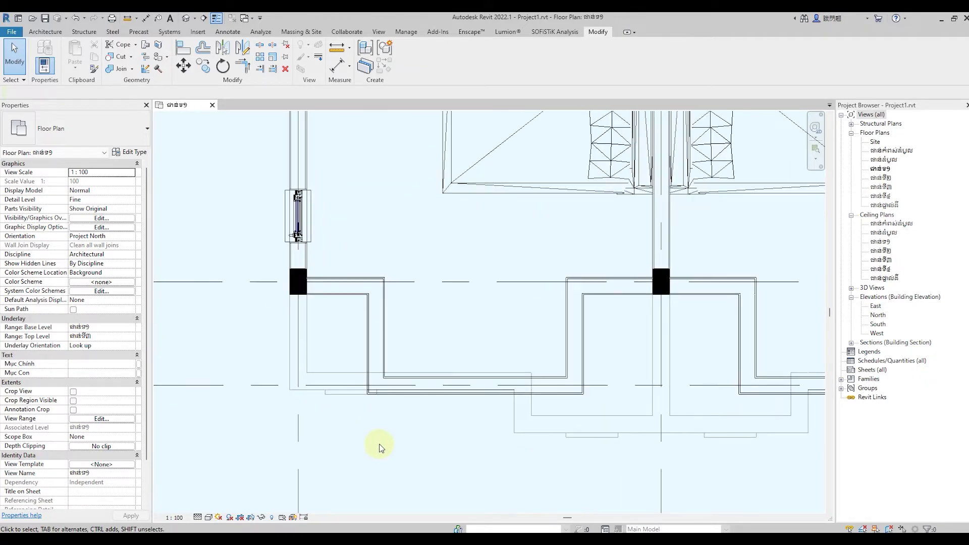
pyautogui.scroll(-1, 361, 442)
pyautogui.scroll(-1, 361, 442)
pyautogui.scroll(-1, 349, 455)
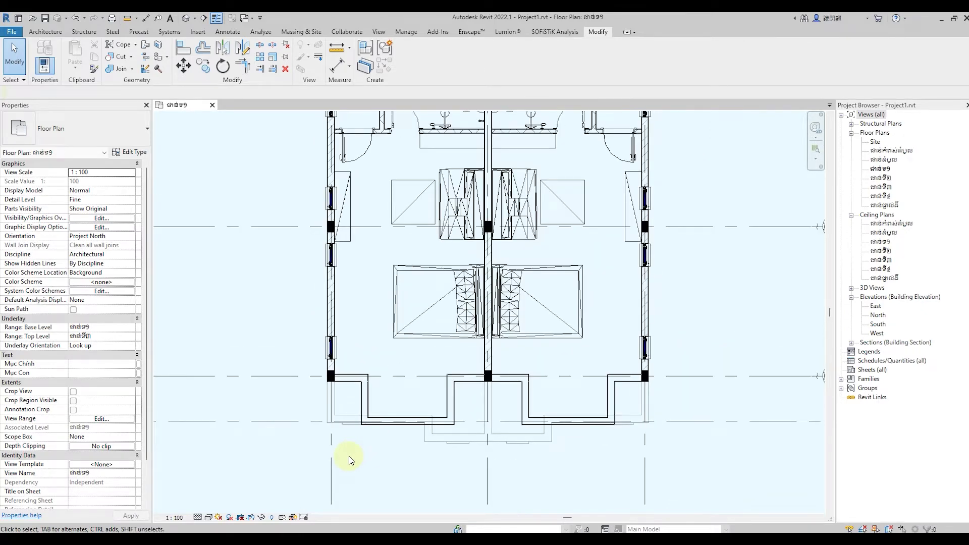
pyautogui.scroll(-1, 349, 456)
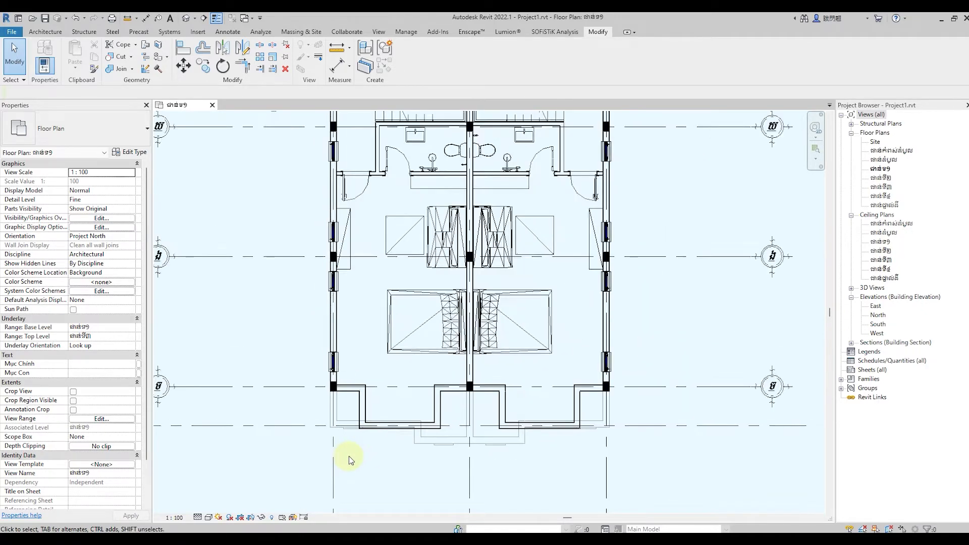
pyautogui.scroll(-1, 349, 455)
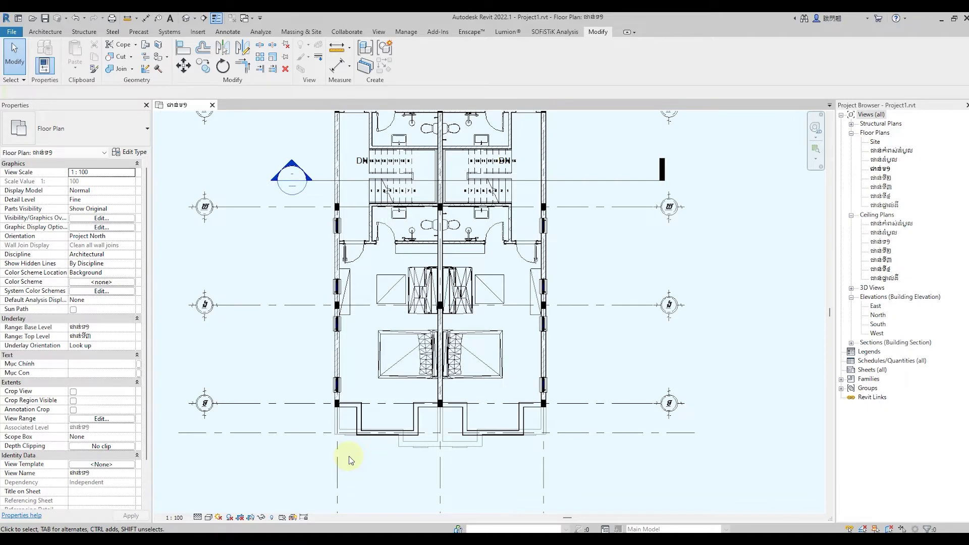
pyautogui.scroll(1, 349, 455)
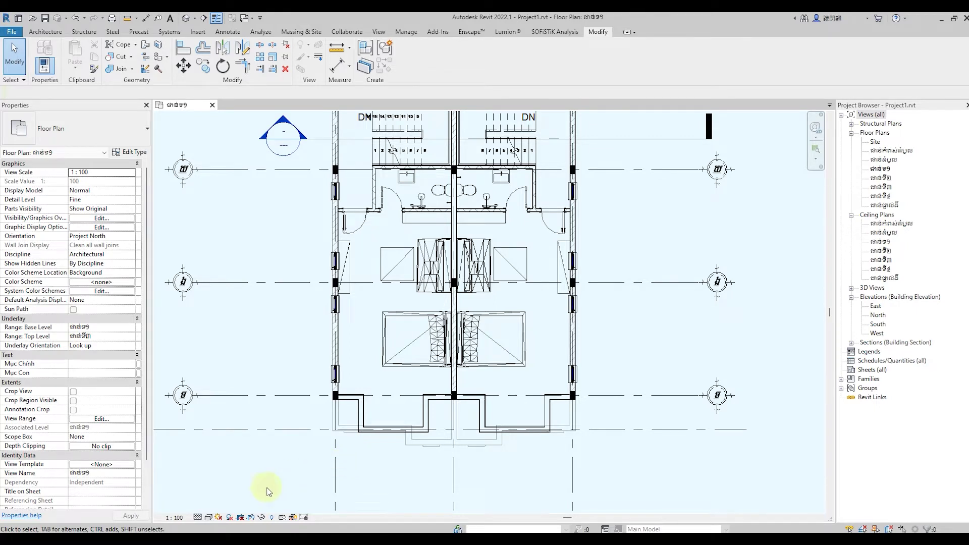
pyautogui.scroll(-2, 444, 456)
pyautogui.scroll(-2, 418, 461)
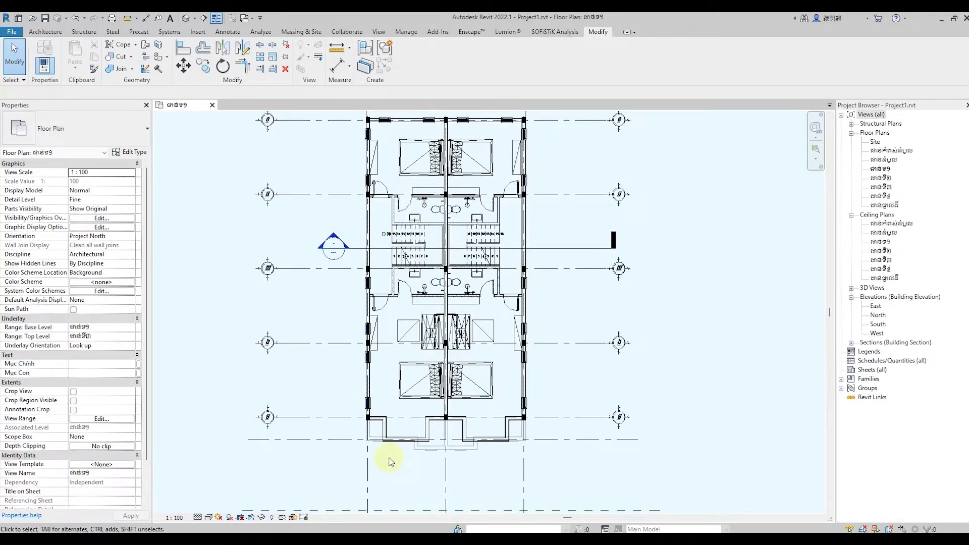
pyautogui.scroll(2, 396, 454)
pyautogui.scroll(1, 399, 451)
pyautogui.scroll(1, 400, 451)
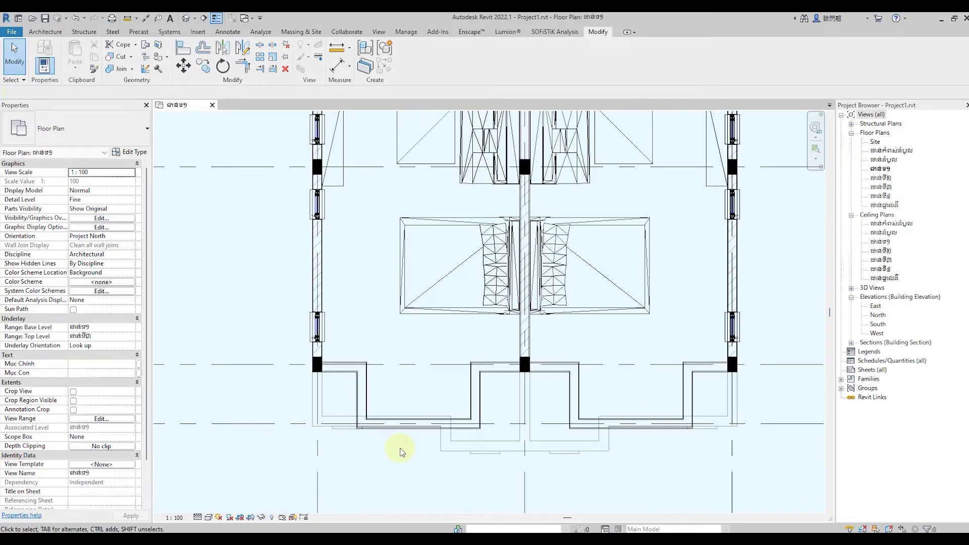
pyautogui.scroll(-2, 400, 451)
pyautogui.scroll(-1, 399, 451)
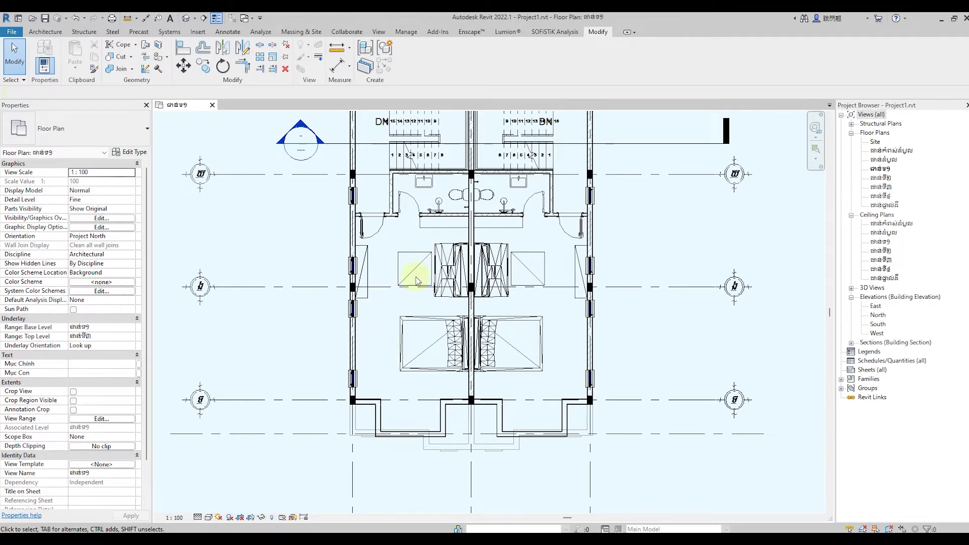
pyautogui.scroll(1, 380, 309)
pyautogui.scroll(1, 380, 310)
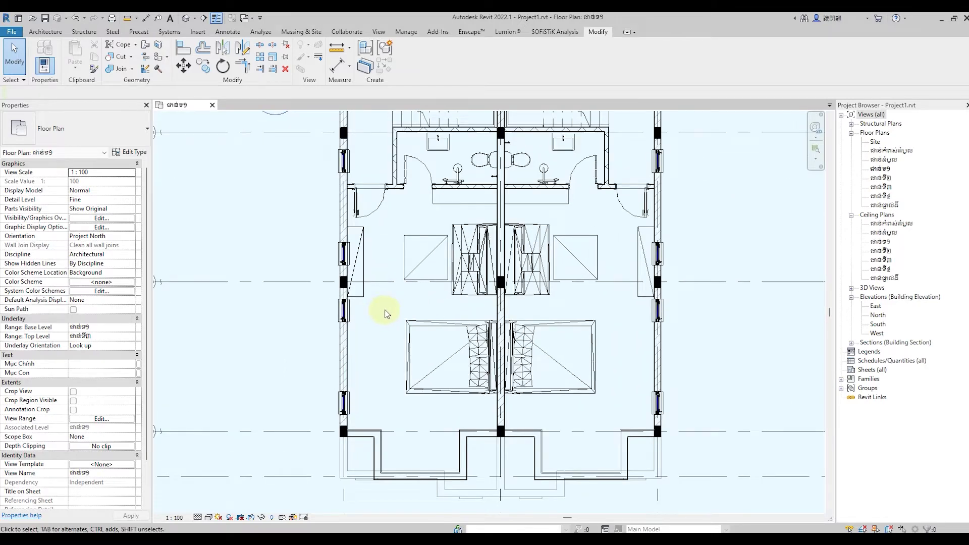
pyautogui.scroll(1, 389, 307)
pyautogui.click(410, 265)
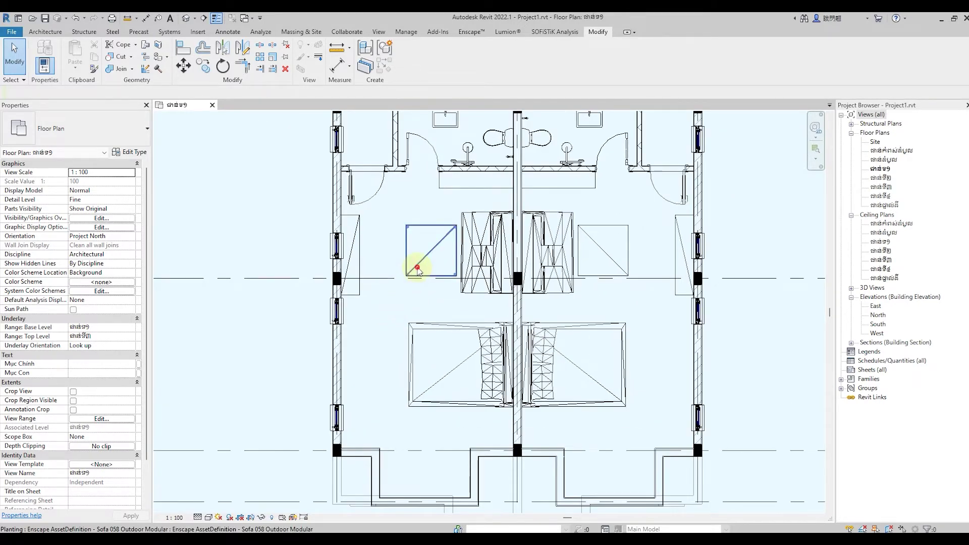
pyautogui.click(374, 309)
pyautogui.scroll(-2, 374, 310)
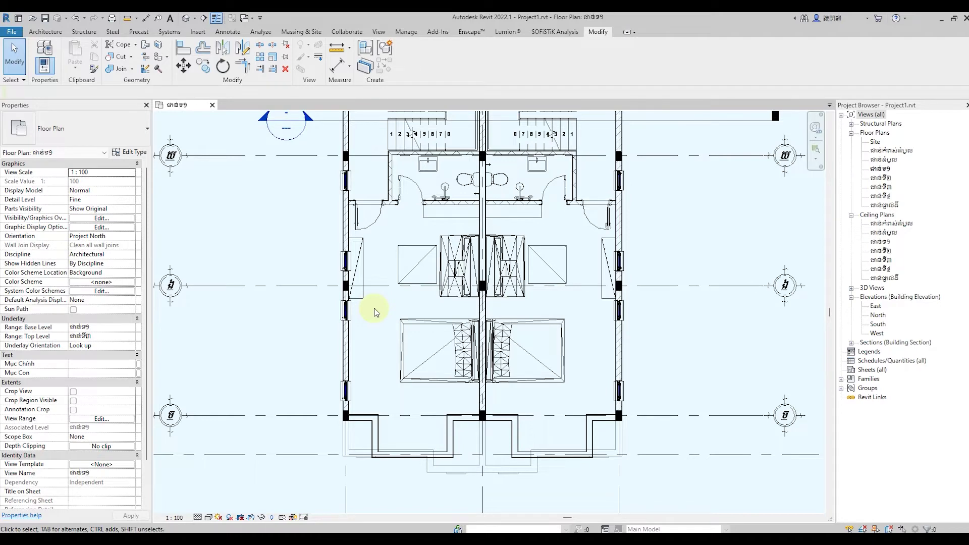
pyautogui.scroll(1, 352, 435)
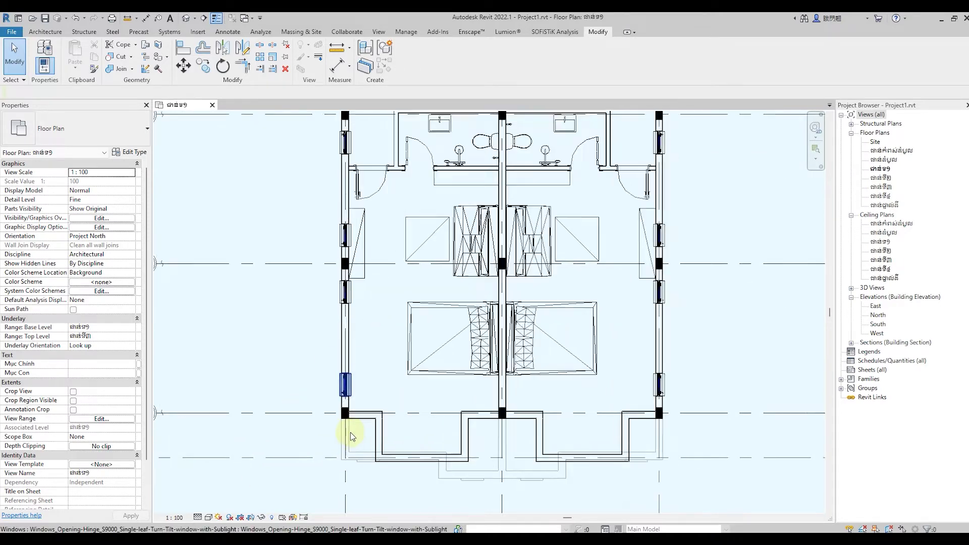
# Place a window in the short front wall beside the lower-left corner column.
pyautogui.scroll(1, 351, 435)
pyautogui.click(45, 32)
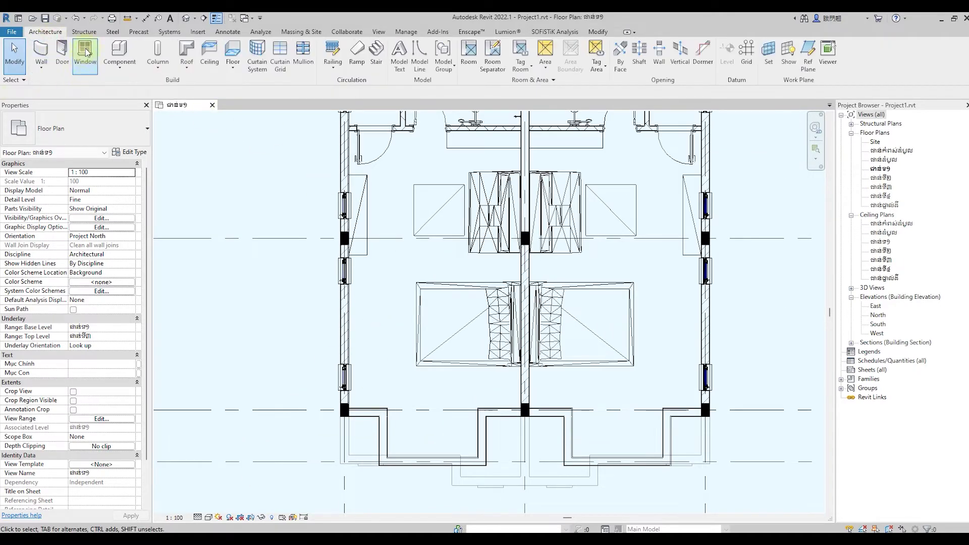
pyautogui.click(87, 52)
pyautogui.scroll(1, 353, 424)
pyautogui.scroll(2, 364, 404)
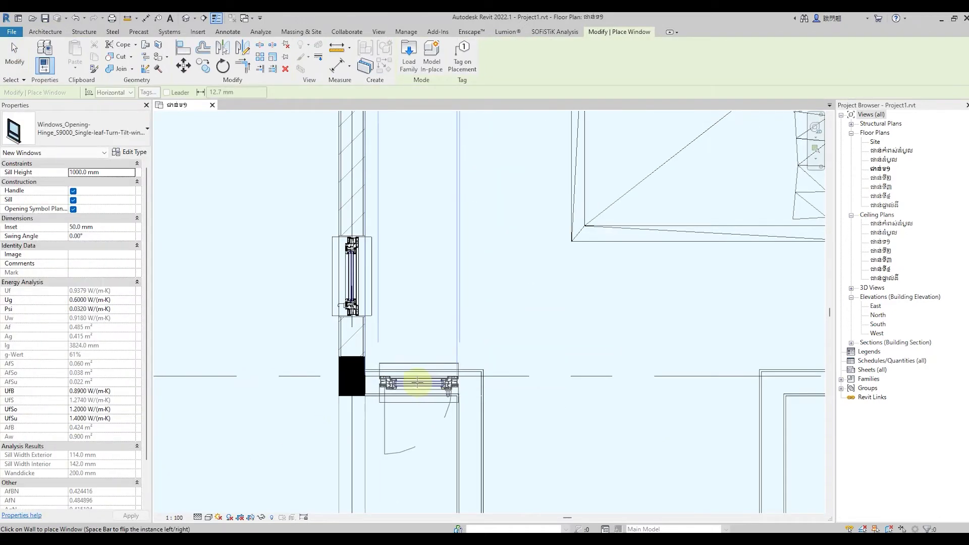
pyautogui.scroll(1, 416, 382)
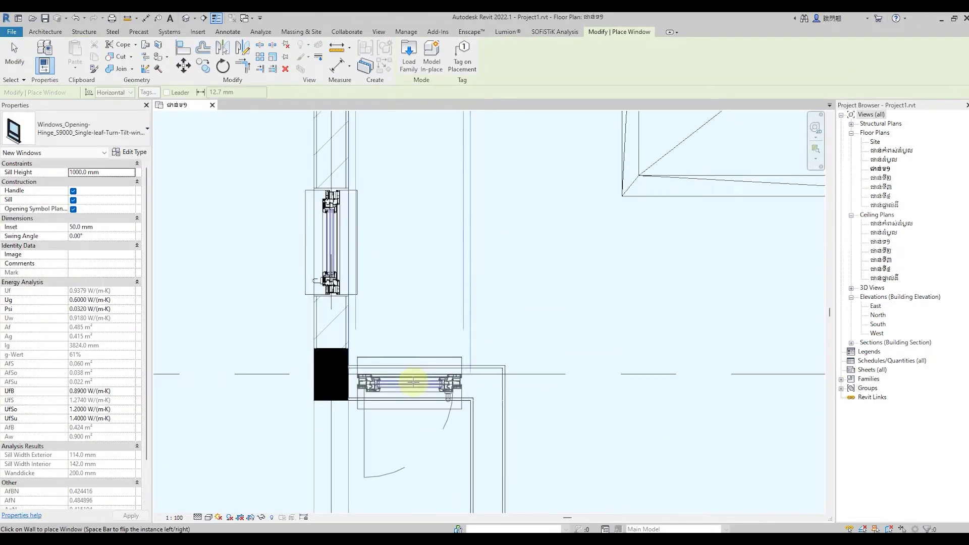
pyautogui.scroll(-2, 413, 382)
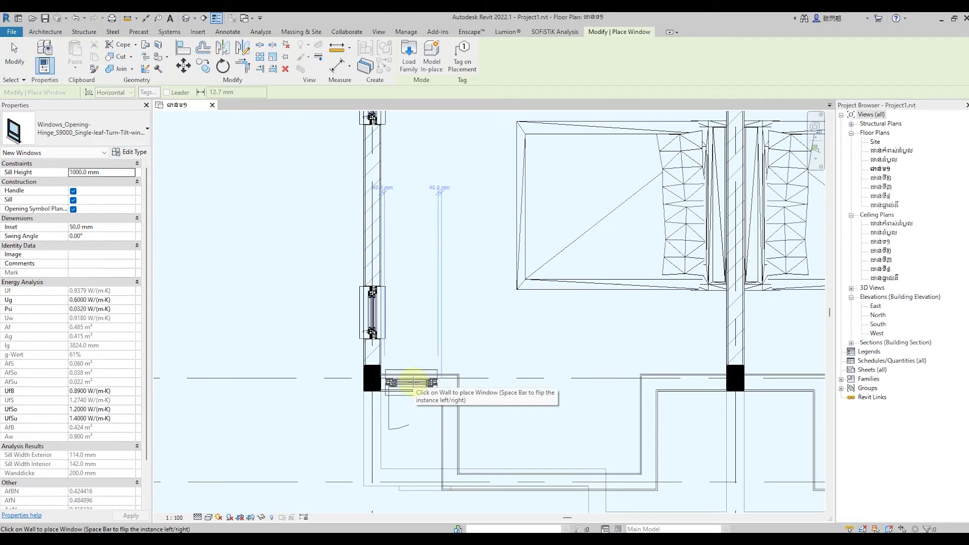
pyautogui.click(413, 382)
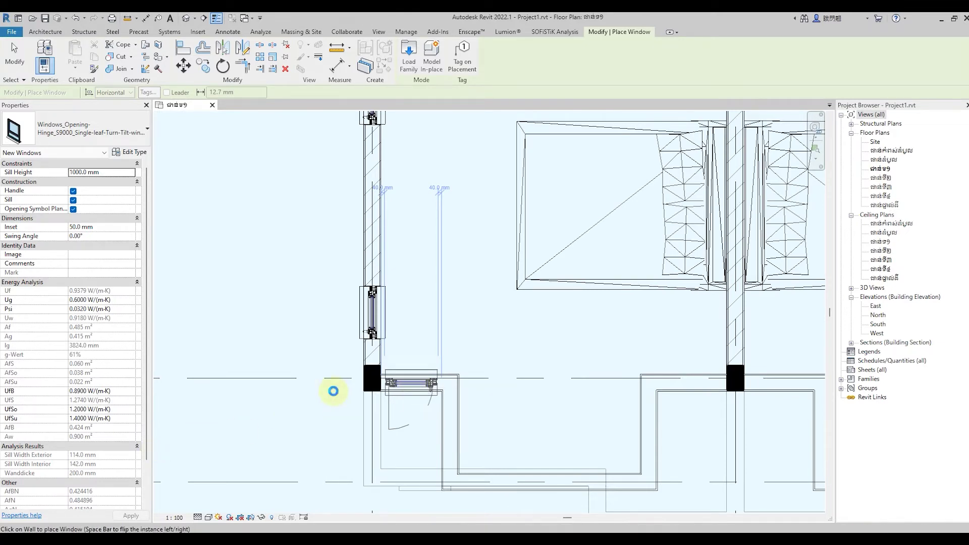
# Uncheck Opening Symbol Plan on the new window so its plan opening symbol is hidden.
pyautogui.click(73, 209)
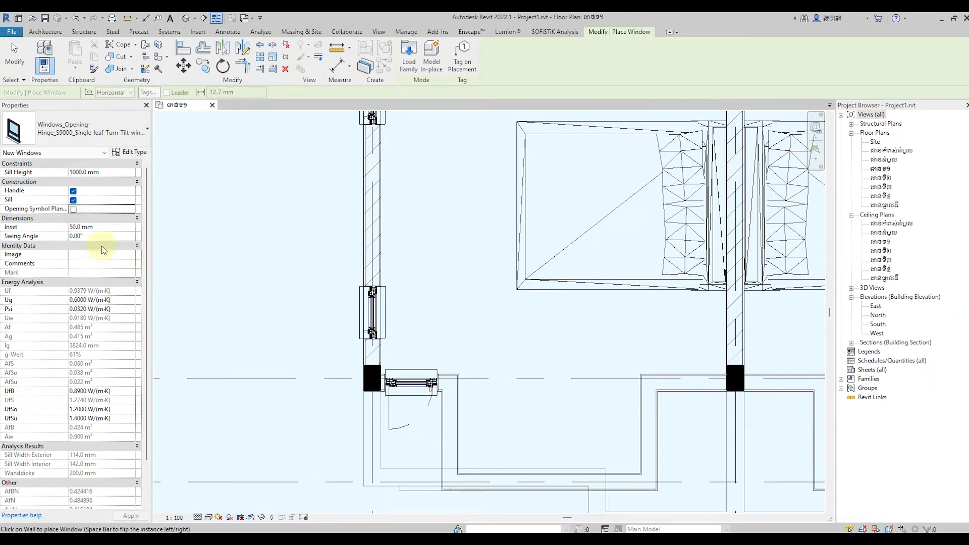
pyautogui.click(328, 420)
pyautogui.press('Escape')
pyautogui.press('Escape')
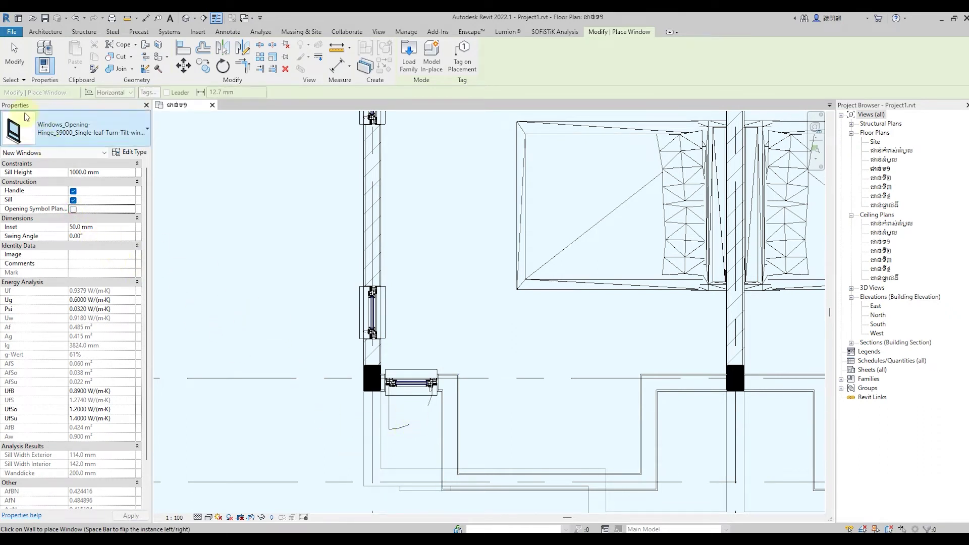
pyautogui.click(396, 421)
pyautogui.click(72, 218)
pyautogui.click(288, 303)
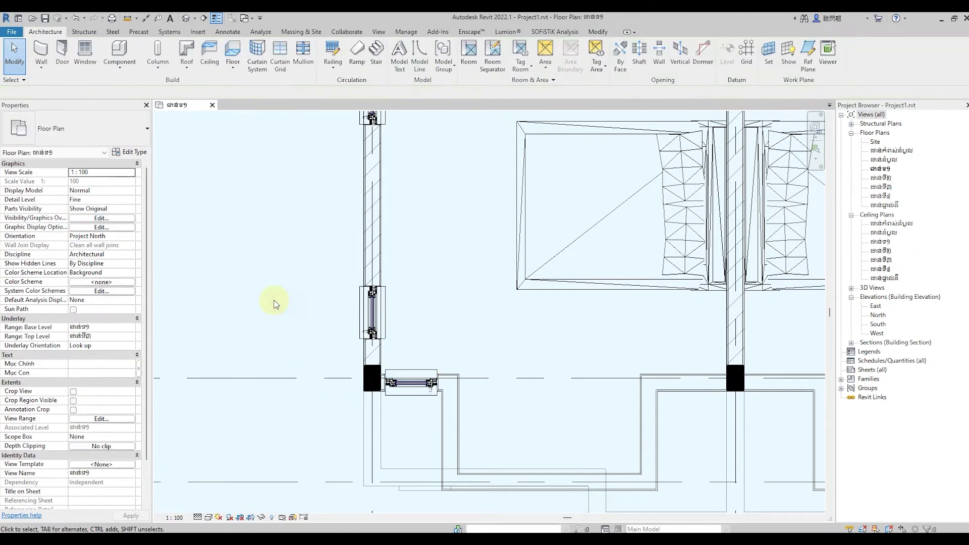
pyautogui.scroll(-3, 268, 303)
pyautogui.scroll(-1, 256, 305)
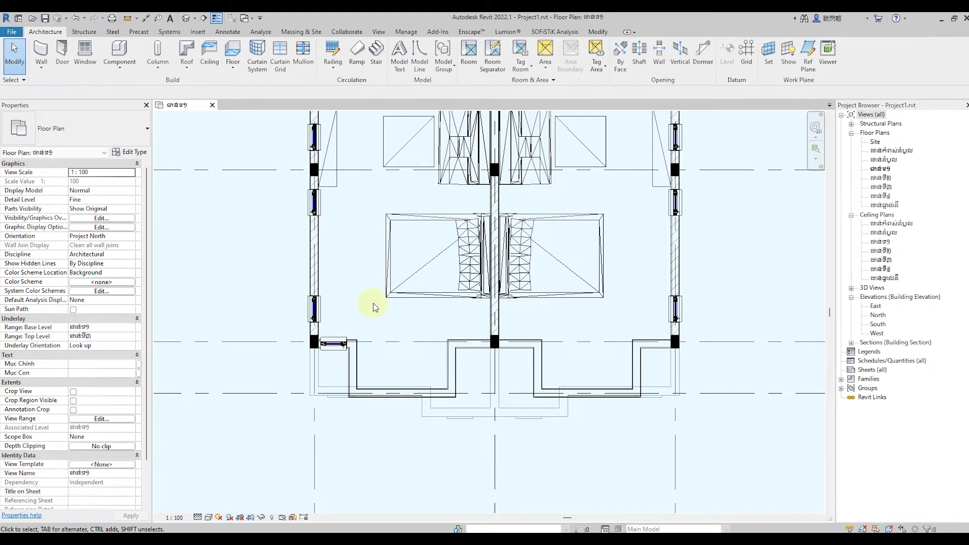
pyautogui.scroll(2, 371, 301)
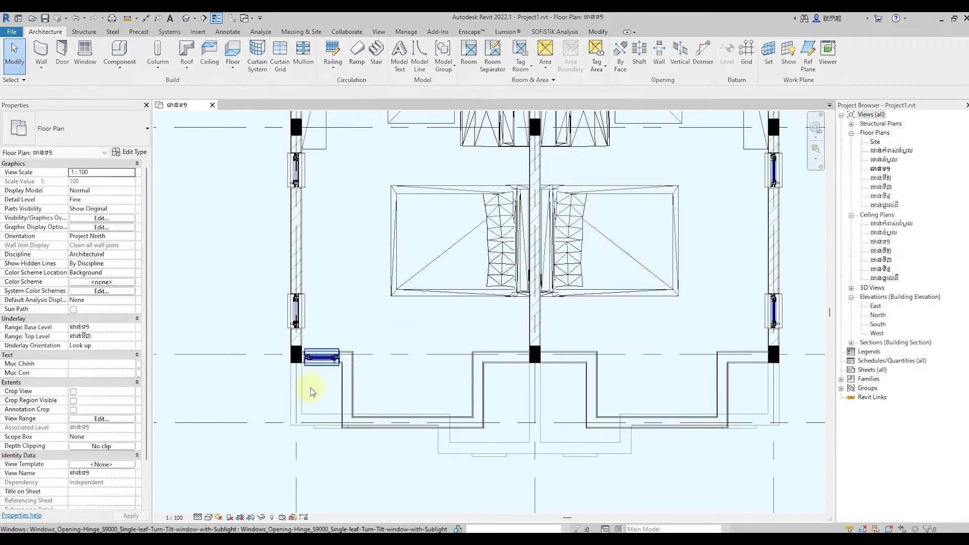
# Switch the plan detail level to Medium, then back to Fine.
pyautogui.click(198, 518)
pyautogui.click(212, 502)
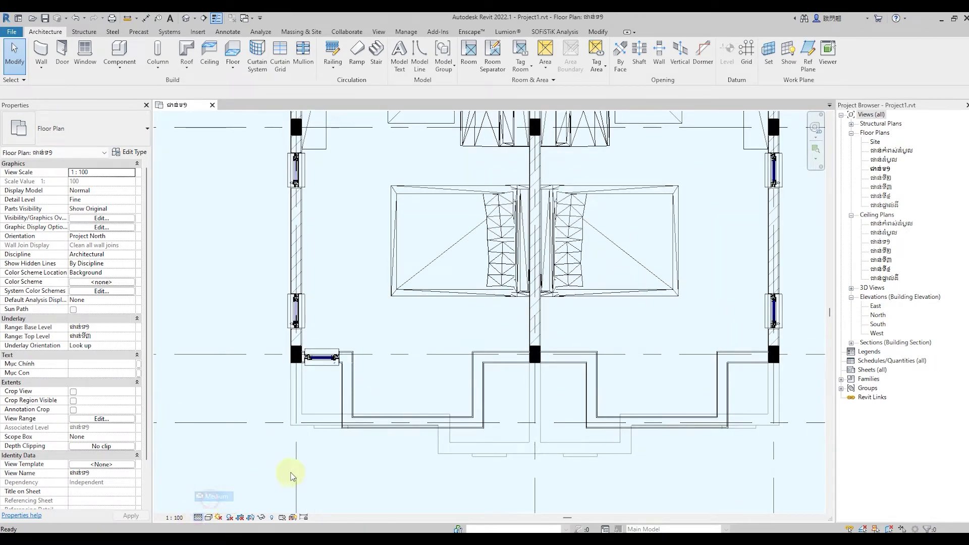
pyautogui.scroll(-1, 341, 495)
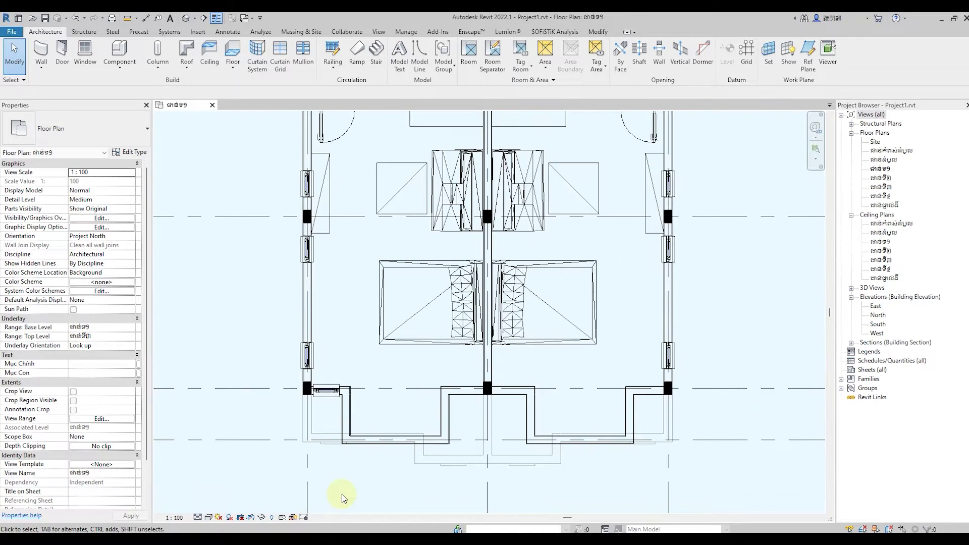
pyautogui.scroll(-1, 273, 482)
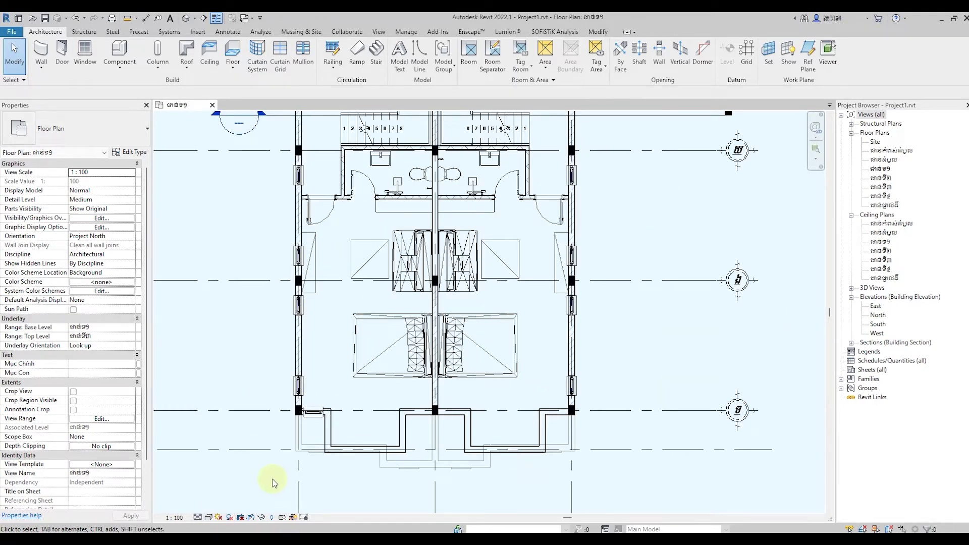
pyautogui.scroll(1, 273, 482)
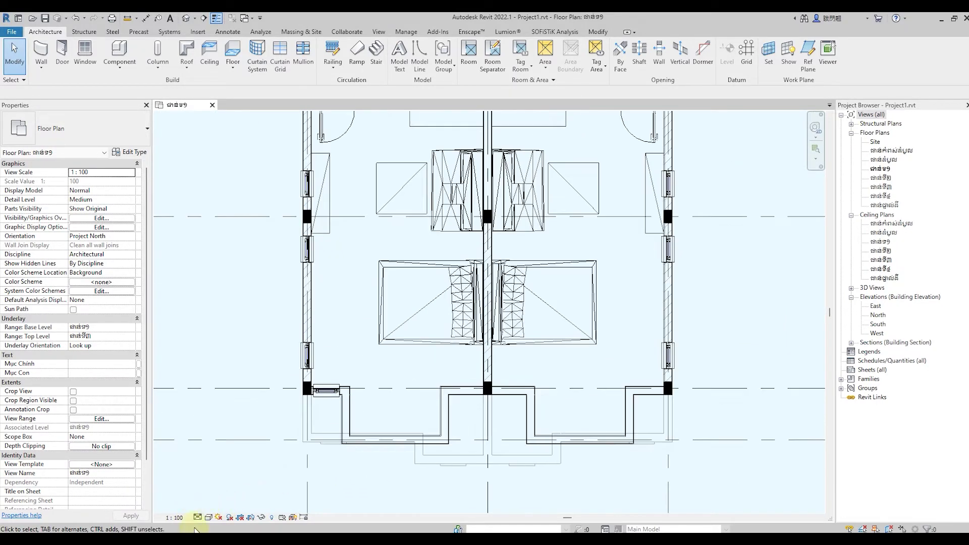
pyautogui.click(197, 518)
pyautogui.click(218, 505)
pyautogui.scroll(-1, 241, 471)
pyautogui.scroll(1, 316, 444)
pyautogui.scroll(1, 316, 444)
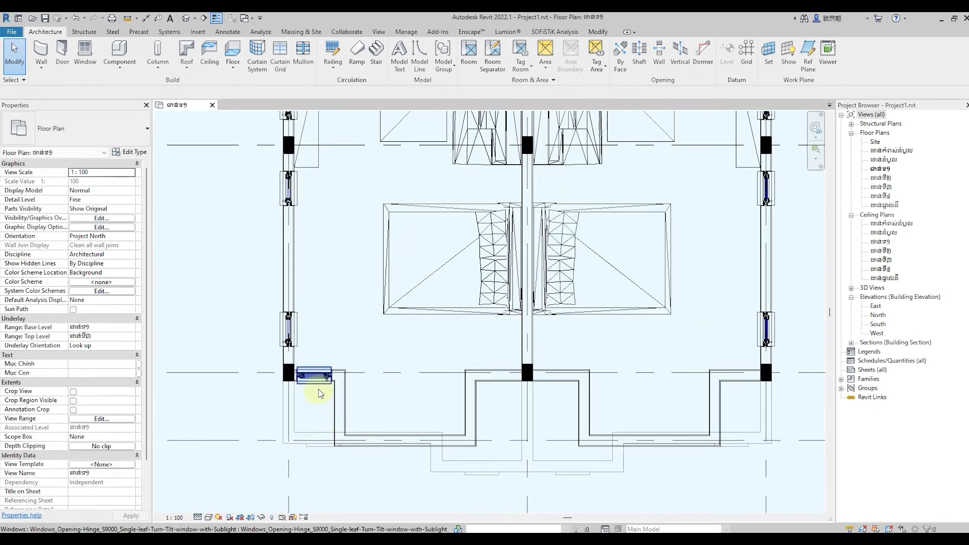
# Mirror the lower-left front window about the wall midpoint, then delete the mirrored copy.
pyautogui.click(313, 376)
pyautogui.click(243, 48)
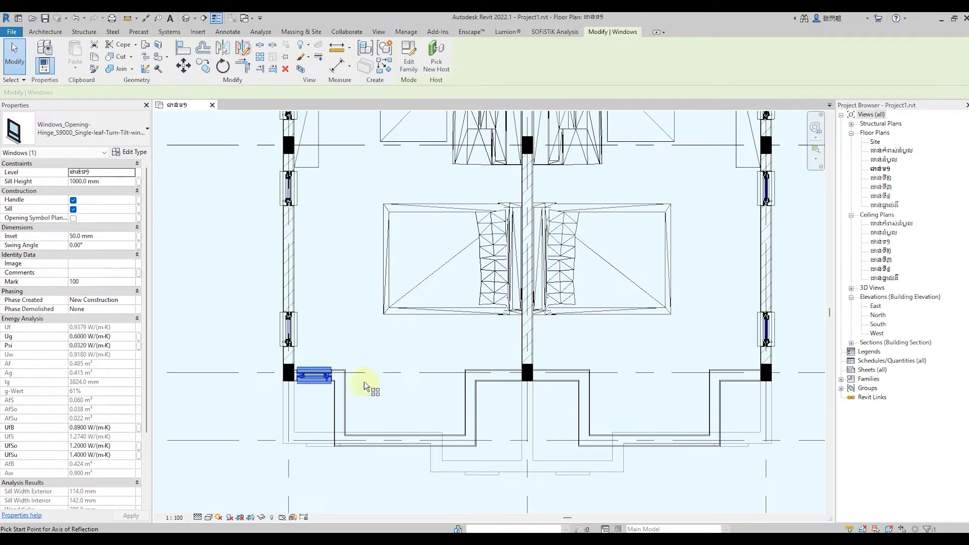
pyautogui.click(402, 443)
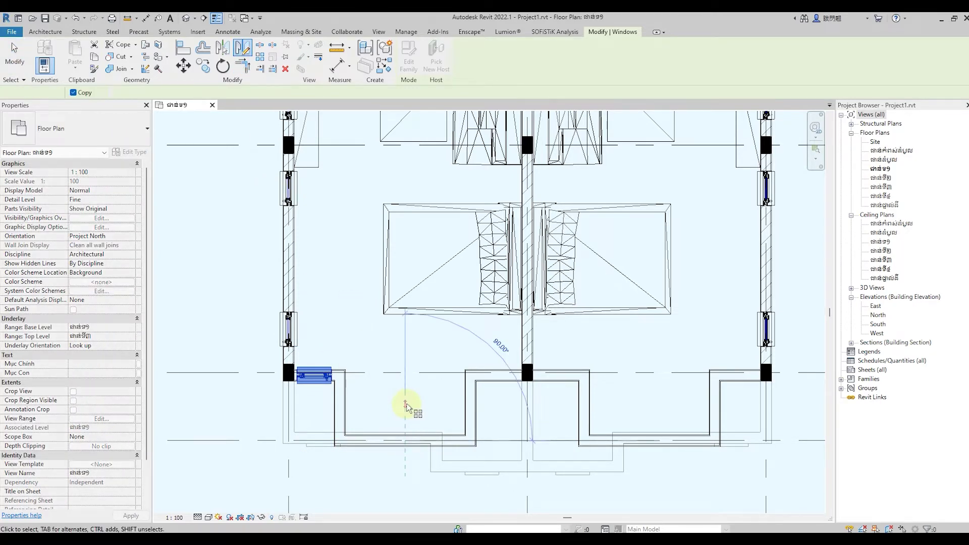
pyautogui.click(406, 404)
pyautogui.scroll(2, 571, 411)
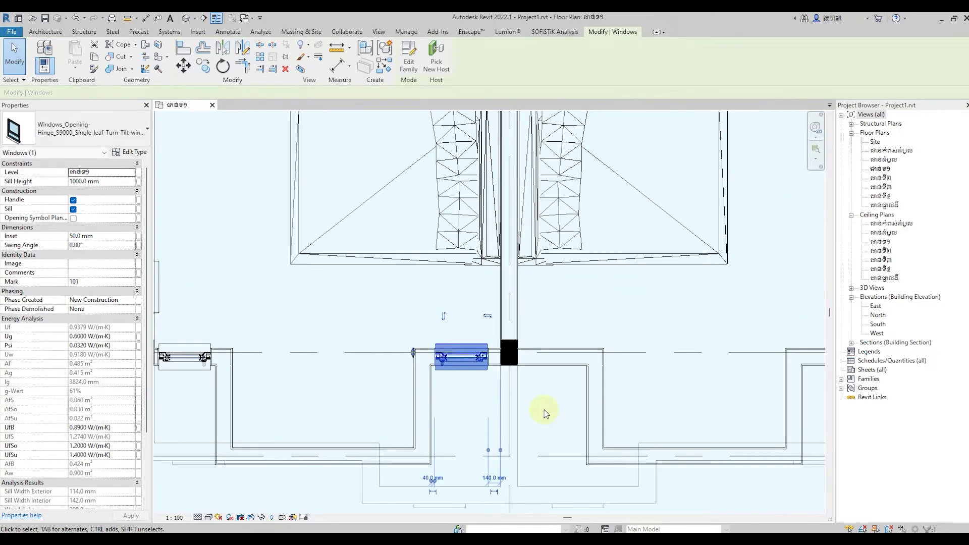
pyautogui.scroll(-1, 545, 414)
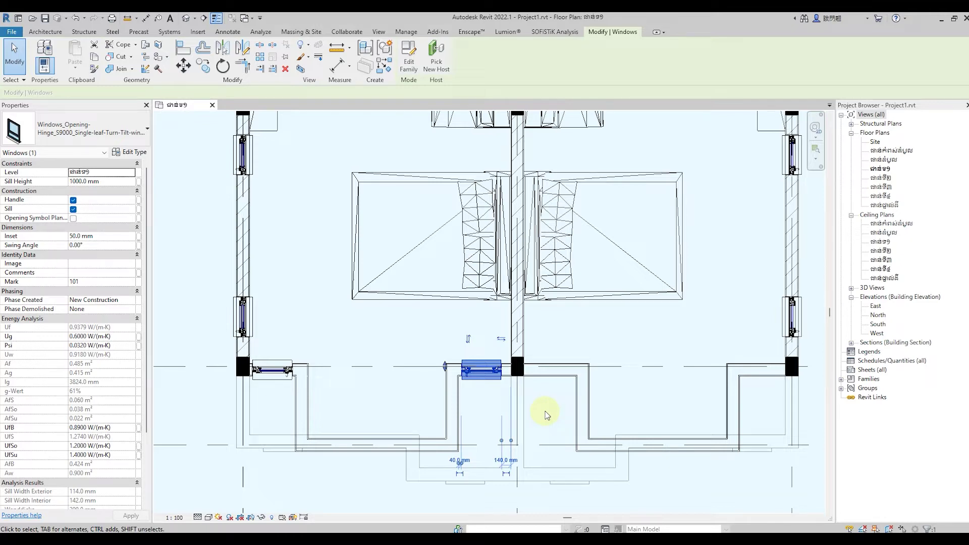
pyautogui.click(285, 69)
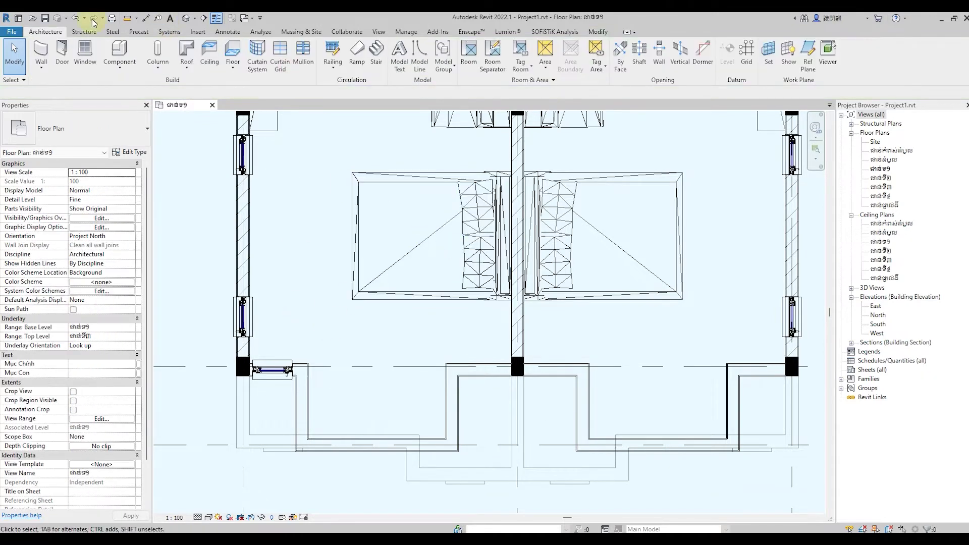
# Cancel the new window placement and delete the original lower-left corner window.
pyautogui.click(85, 48)
pyautogui.scroll(1, 480, 389)
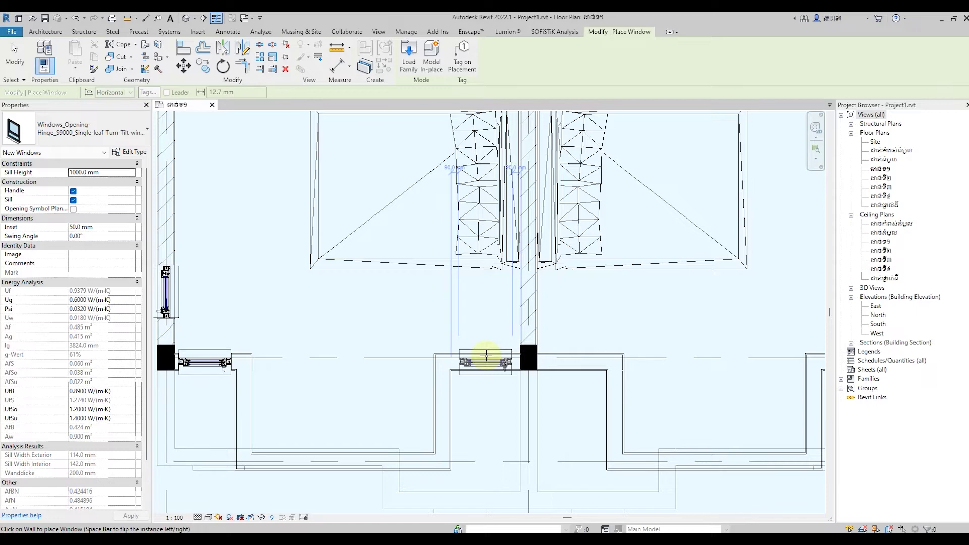
pyautogui.scroll(-1, 486, 356)
pyautogui.press('Escape')
pyautogui.press('Escape')
pyautogui.click(270, 353)
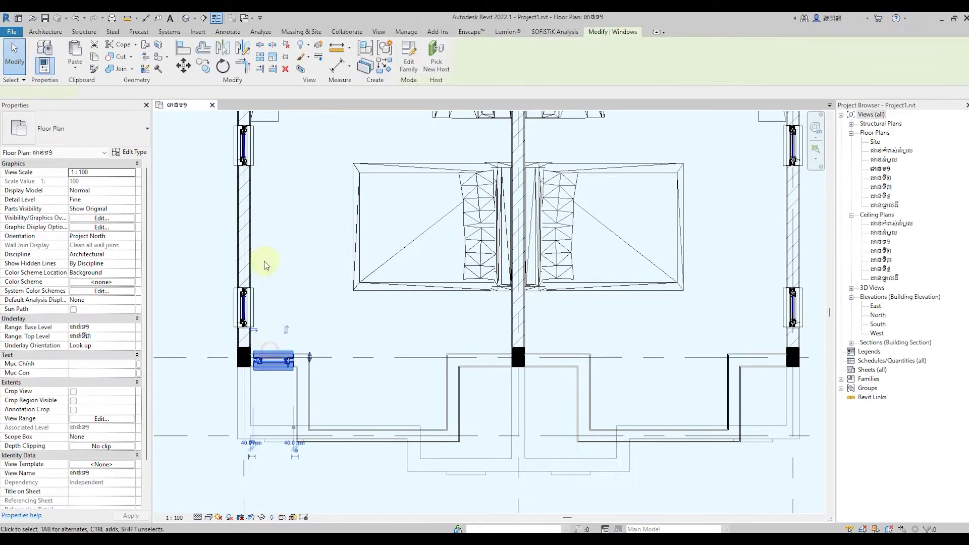
pyautogui.click(285, 69)
# Begin an aligned dimension, picking the left wall as the first reference.
pyautogui.click(145, 18)
pyautogui.scroll(1, 217, 385)
pyautogui.click(253, 371)
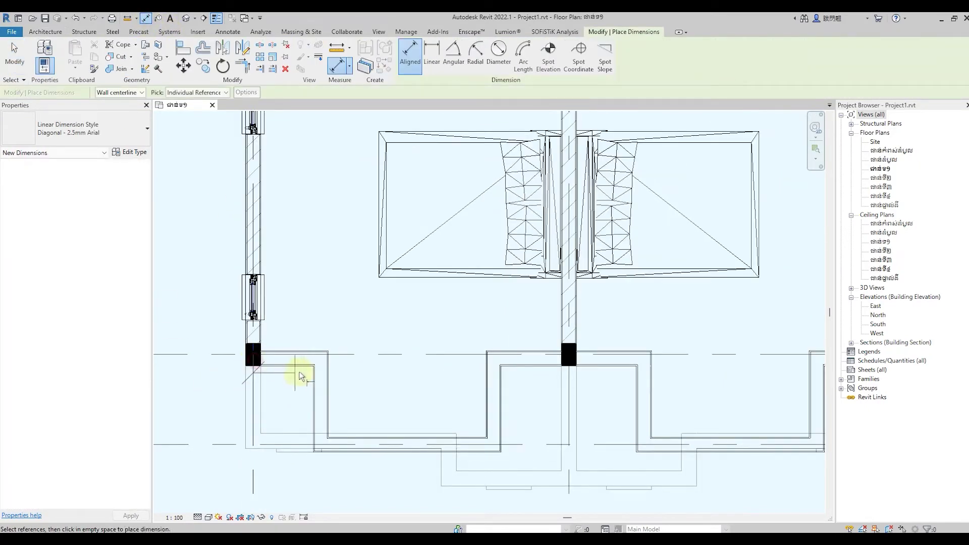
# Finish the 900 mm dimension and add a 1000 mm dimension from the middle column to the stepped wall.
pyautogui.click(328, 380)
pyautogui.click(356, 328)
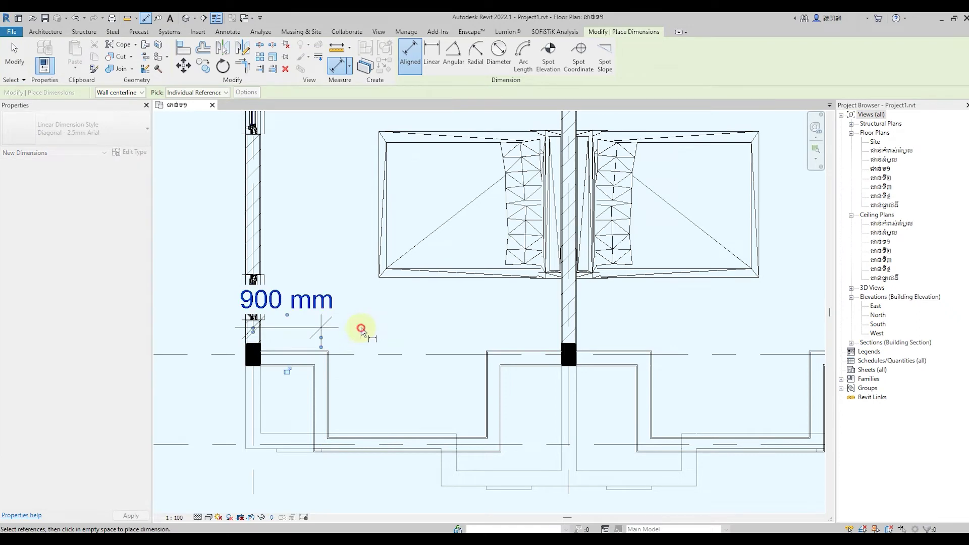
pyautogui.click(573, 362)
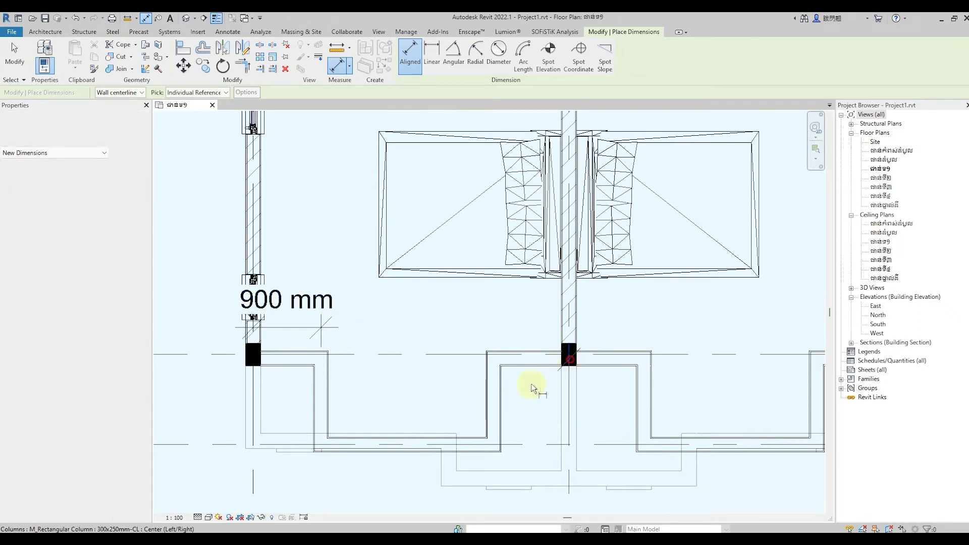
pyautogui.click(492, 389)
pyautogui.click(483, 330)
pyautogui.press('Escape')
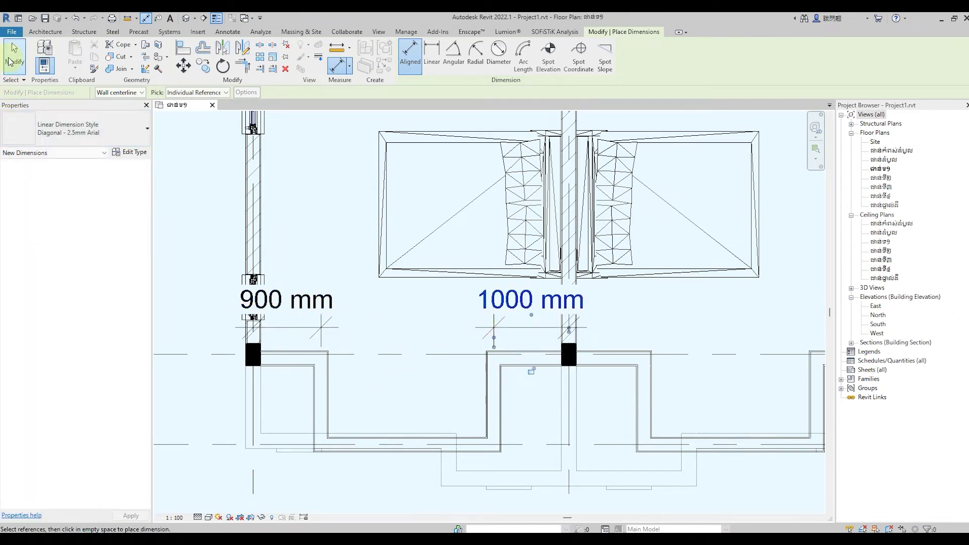
pyautogui.press('Escape')
# Move the stepped front wall to 900 mm from the middle column.
pyautogui.click(502, 393)
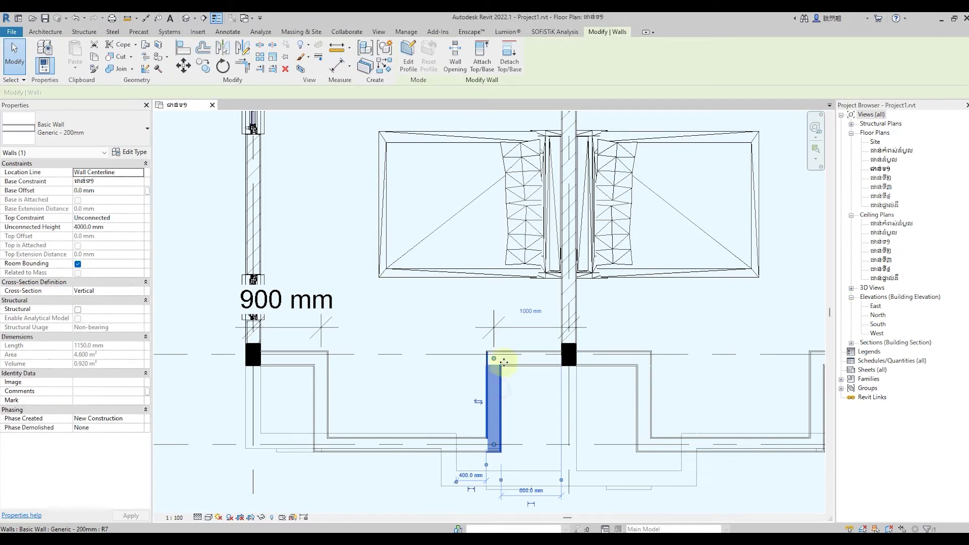
pyautogui.click(529, 308)
pyautogui.write('900')
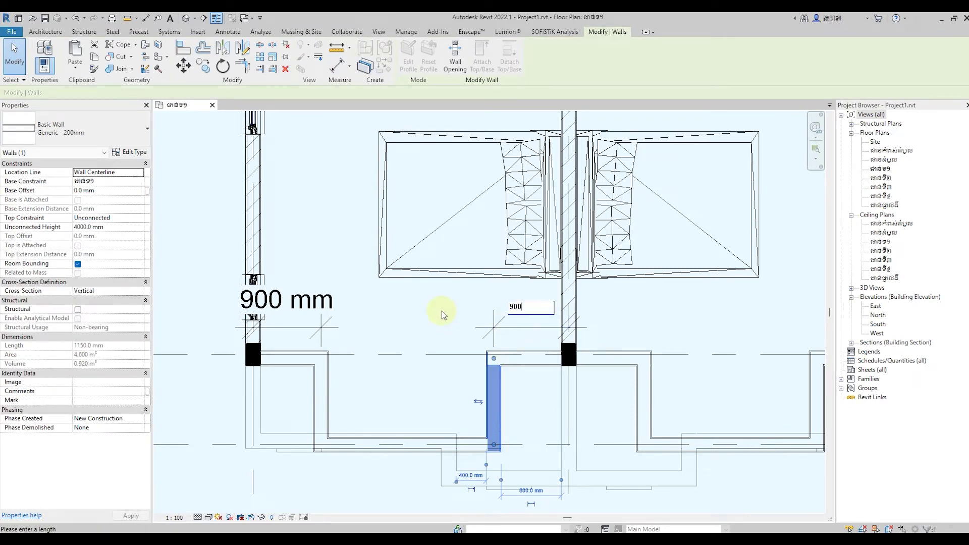
pyautogui.press('Return')
pyautogui.click(422, 397)
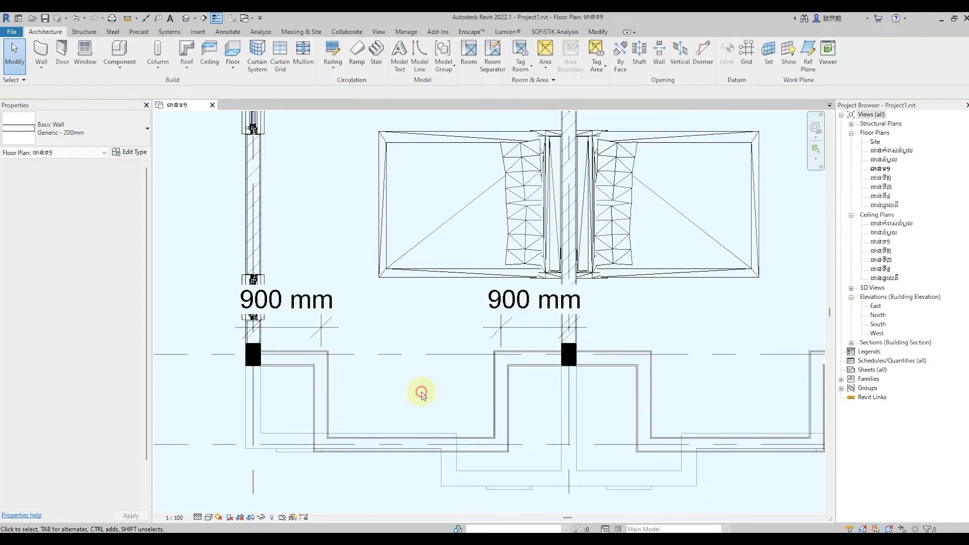
# Delete the left and right 900 mm dimensions.
pyautogui.click(524, 334)
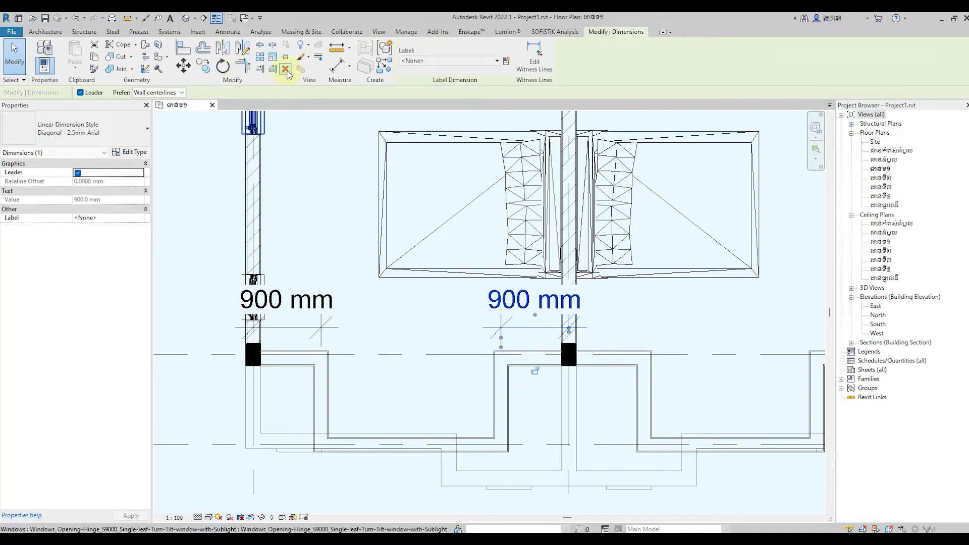
pyautogui.click(286, 69)
pyautogui.click(281, 326)
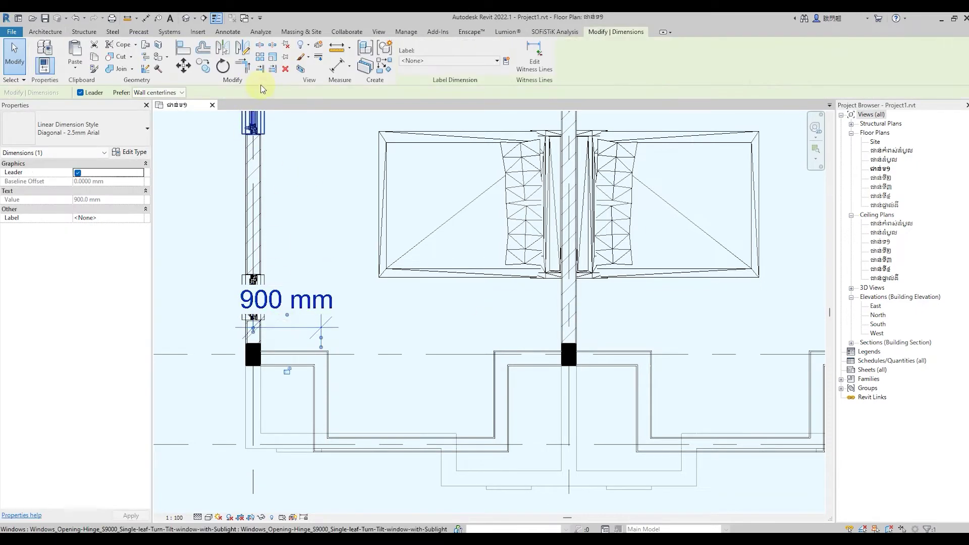
pyautogui.click(286, 70)
pyautogui.scroll(-2, 182, 289)
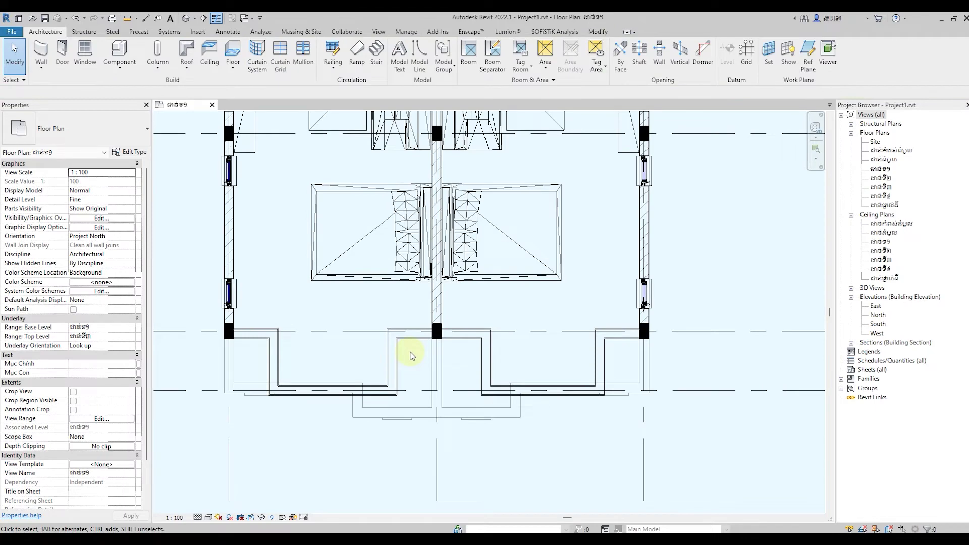
pyautogui.scroll(2, 444, 358)
# Add an aligned 1000 mm dimension between the middle column and the short front wall.
pyautogui.click(510, 362)
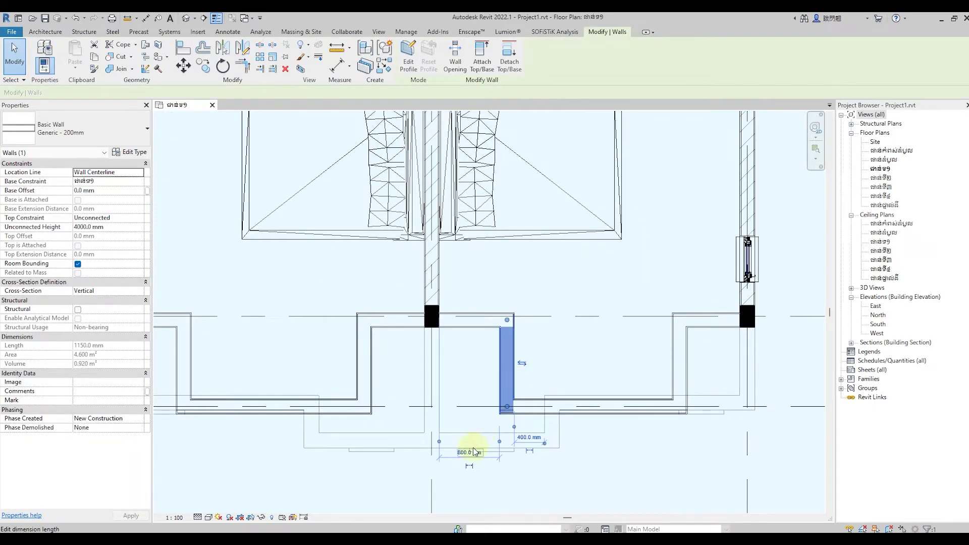
pyautogui.click(147, 19)
pyautogui.click(509, 370)
pyautogui.click(571, 294)
pyautogui.scroll(-2, 372, 396)
pyautogui.scroll(2, 611, 359)
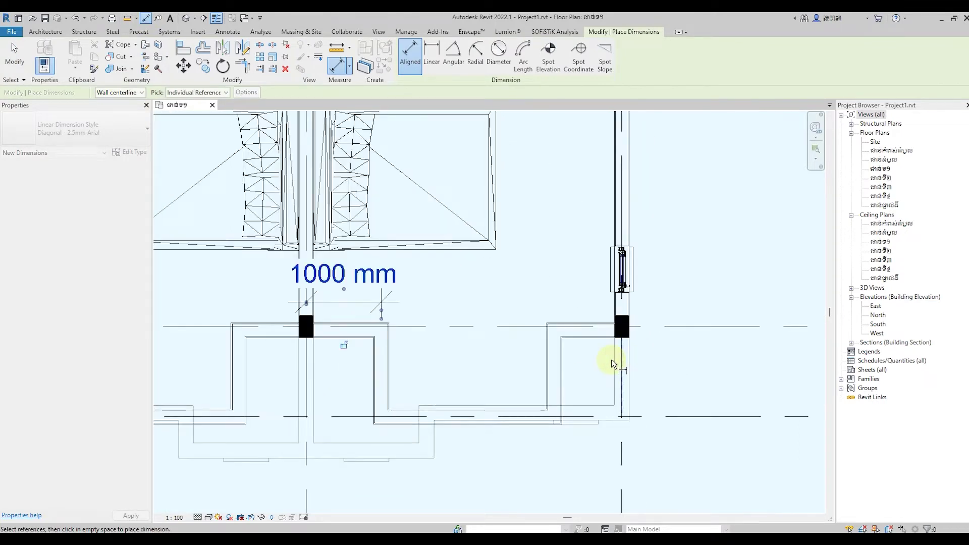
pyautogui.click(622, 330)
pyautogui.click(563, 368)
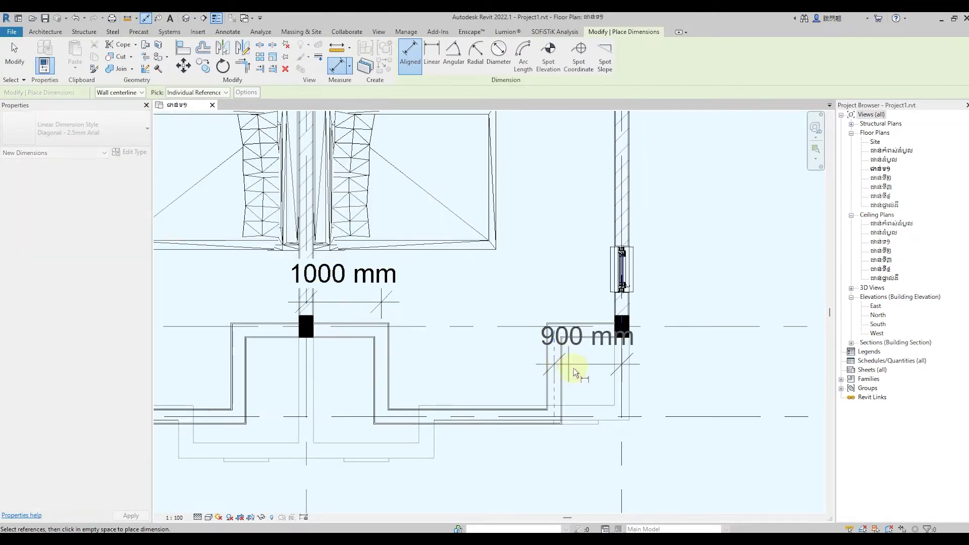
pyautogui.click(15, 58)
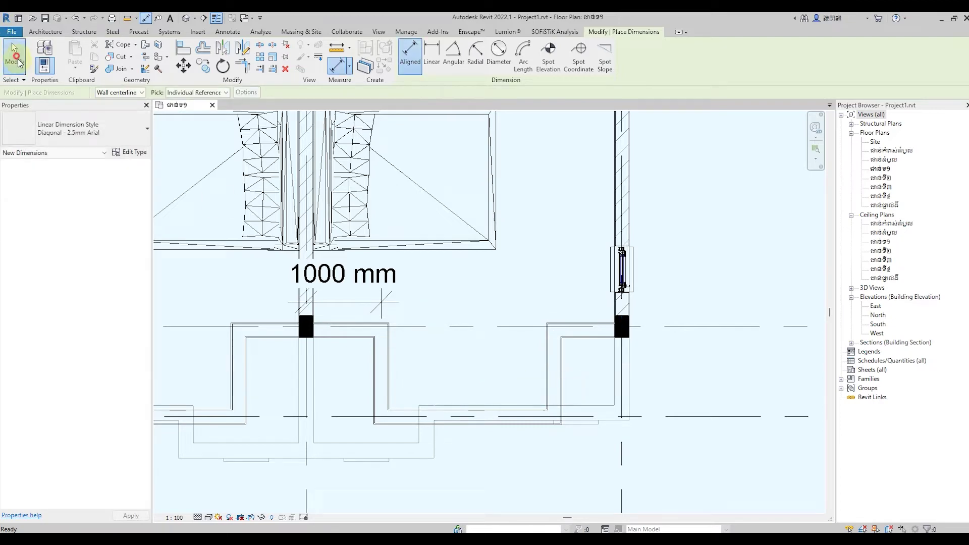
# Set the wall right of the middle column to 900 mm away, then delete that dimension.
pyautogui.click(382, 369)
pyautogui.click(342, 281)
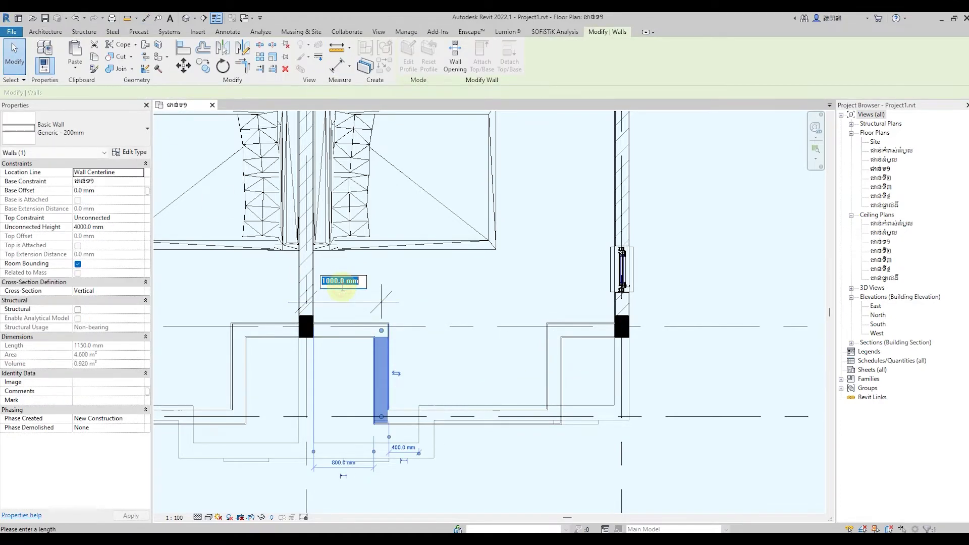
pyautogui.write('900')
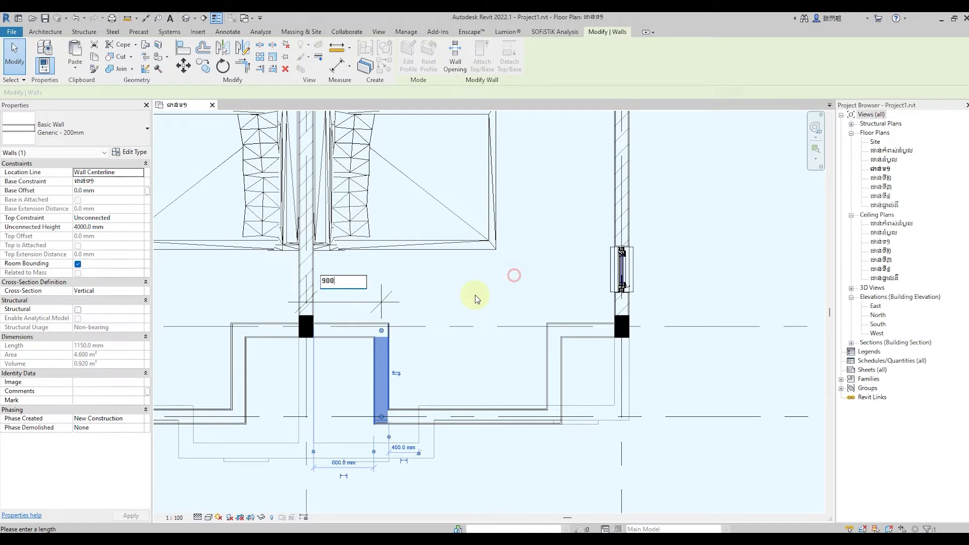
pyautogui.press('Return')
pyautogui.click(467, 288)
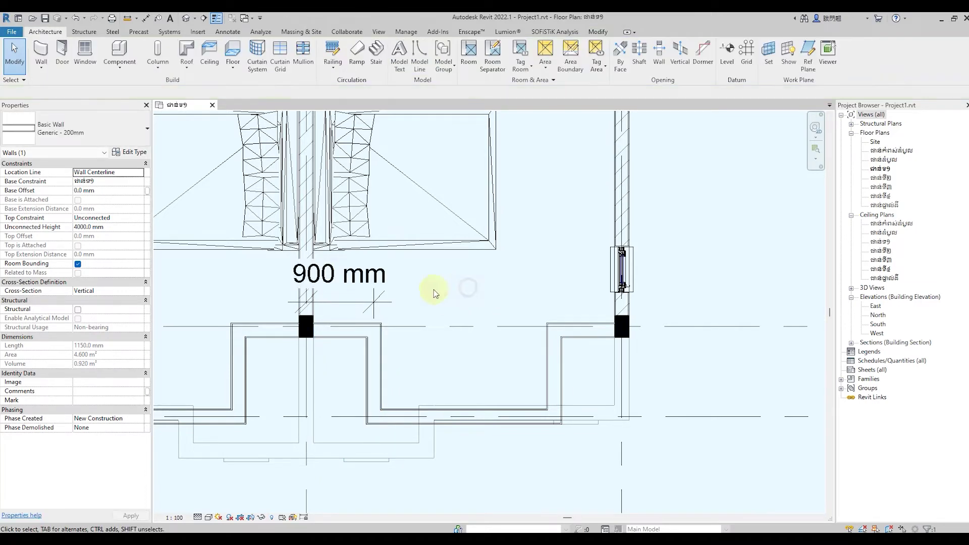
pyautogui.click(359, 302)
pyautogui.click(287, 67)
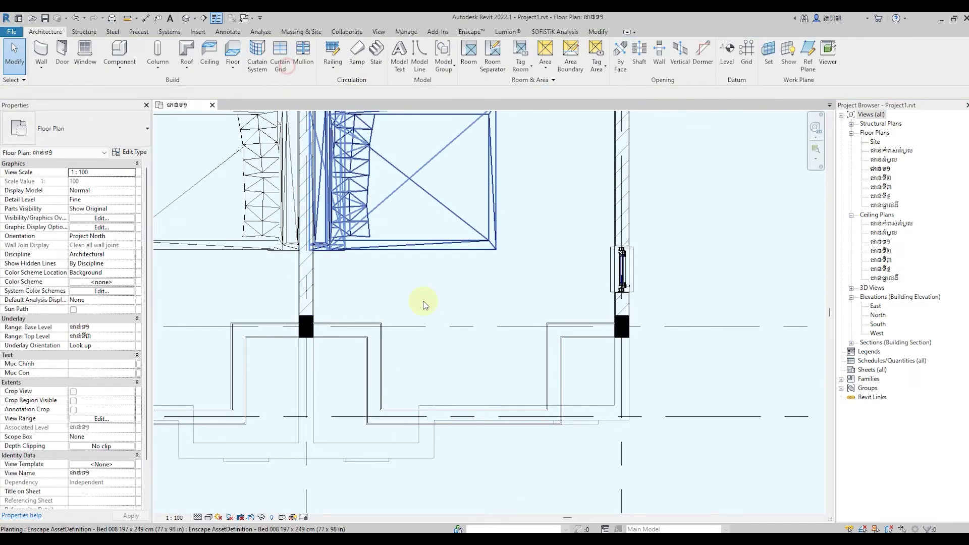
pyautogui.scroll(-1, 500, 303)
# Place windows in the left front wall and left of the middle column.
pyautogui.scroll(-1, 511, 314)
pyautogui.scroll(-1, 414, 371)
pyautogui.scroll(1, 348, 348)
pyautogui.scroll(1, 363, 338)
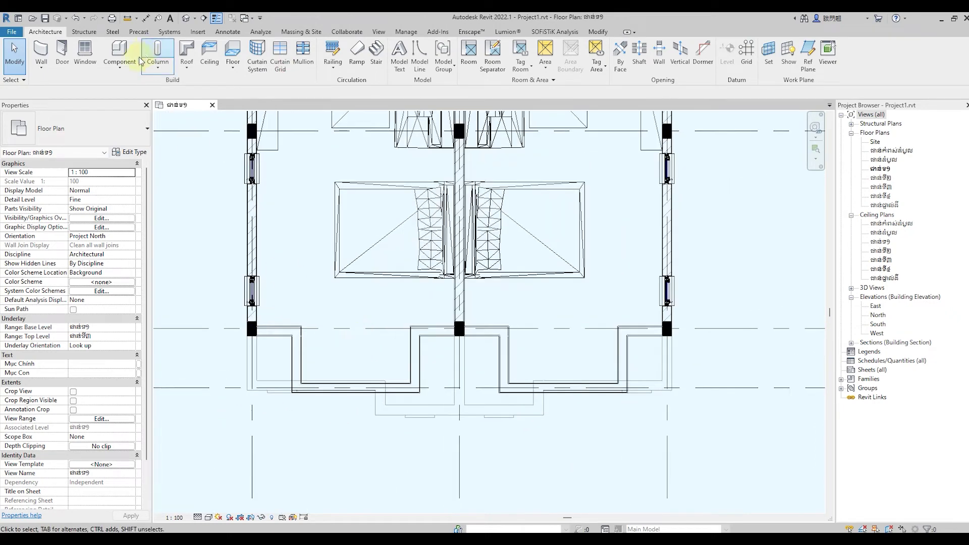
pyautogui.click(86, 51)
pyautogui.scroll(1, 292, 325)
pyautogui.scroll(1, 250, 335)
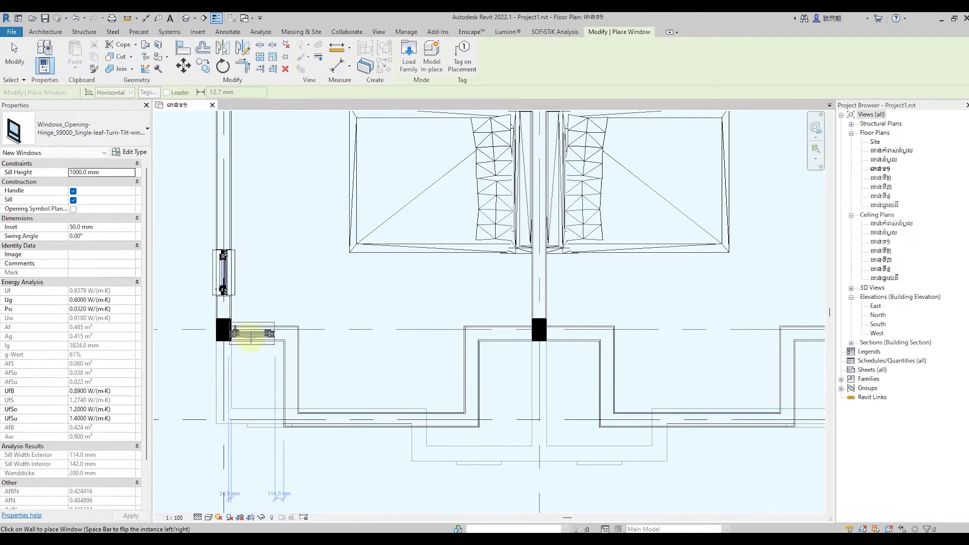
pyautogui.scroll(-1, 323, 356)
pyautogui.scroll(1, 305, 360)
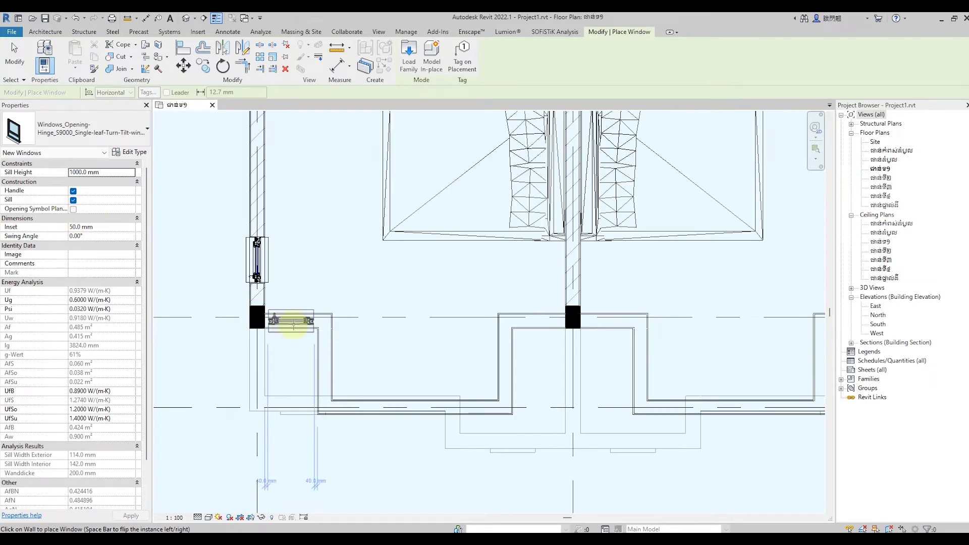
pyautogui.click(293, 324)
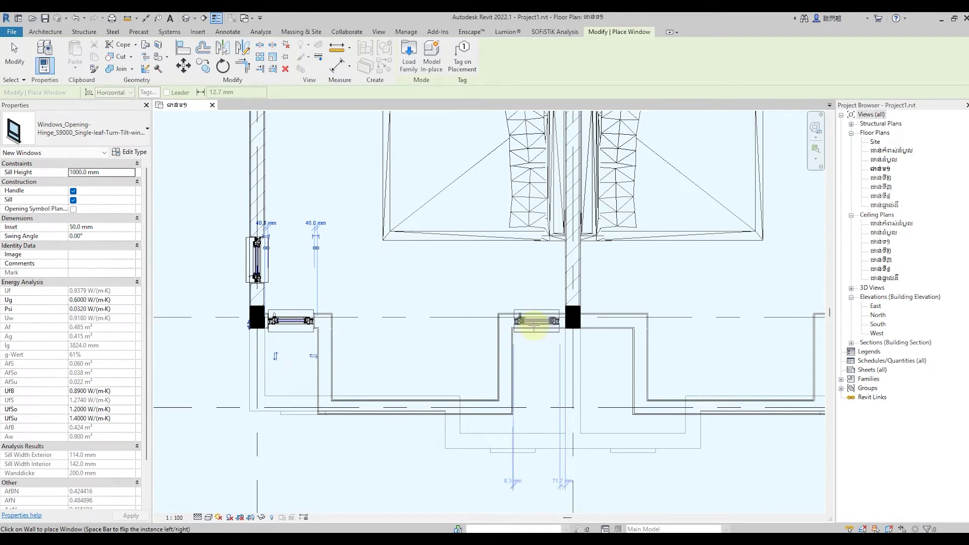
pyautogui.click(538, 325)
# Place windows right of the middle column and beside the right column of the second unit.
pyautogui.moveTo(660, 372); pyautogui.dragTo(411, 363, button='middle')
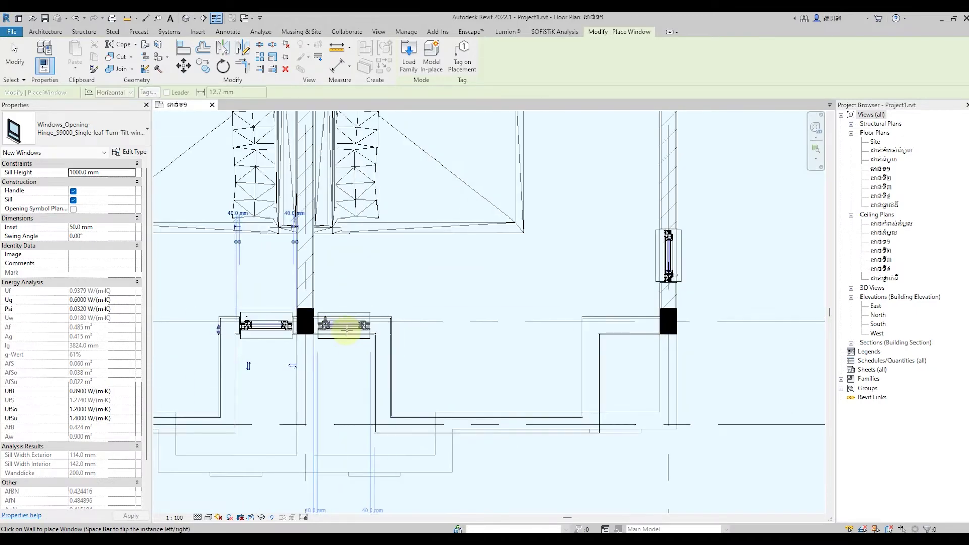
pyautogui.click(346, 331)
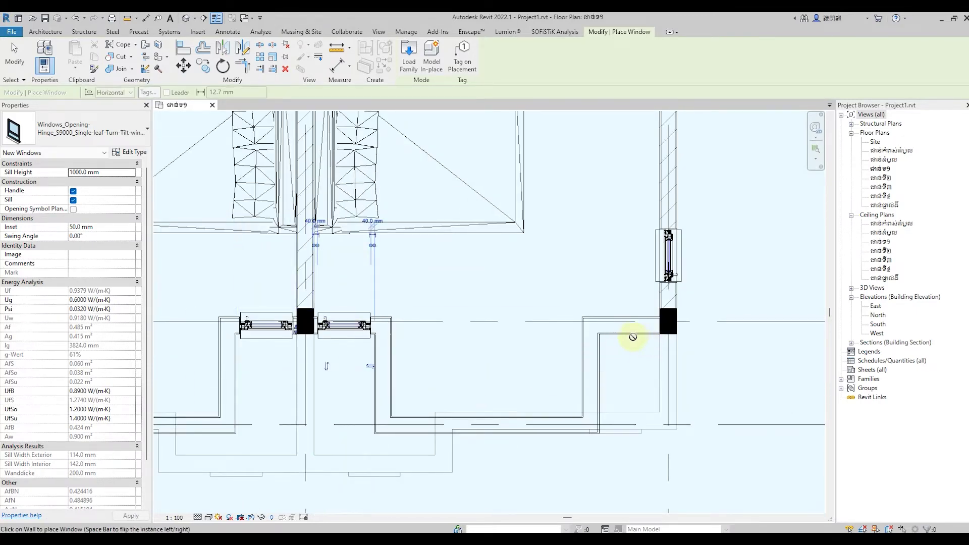
pyautogui.click(630, 331)
pyautogui.press('Escape')
pyautogui.press('Escape')
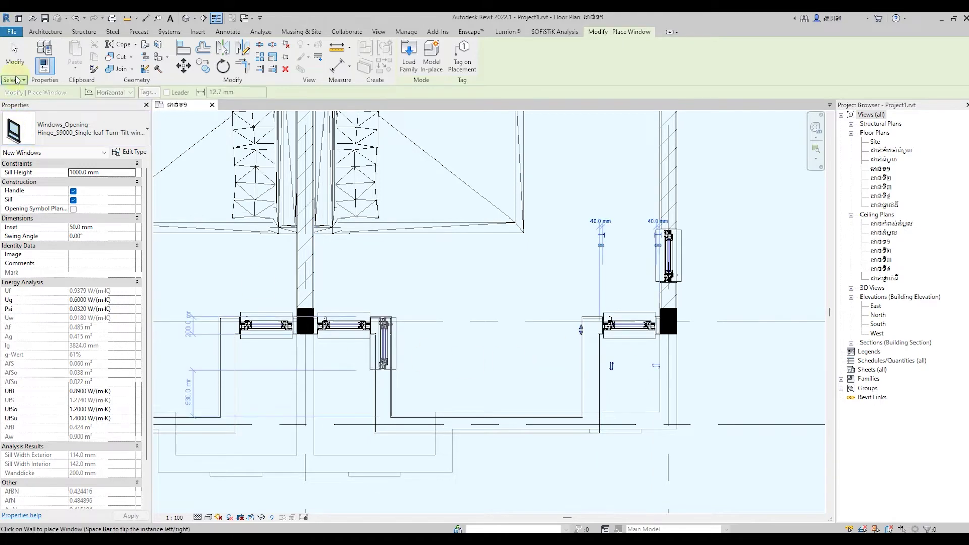
pyautogui.scroll(-2, 524, 357)
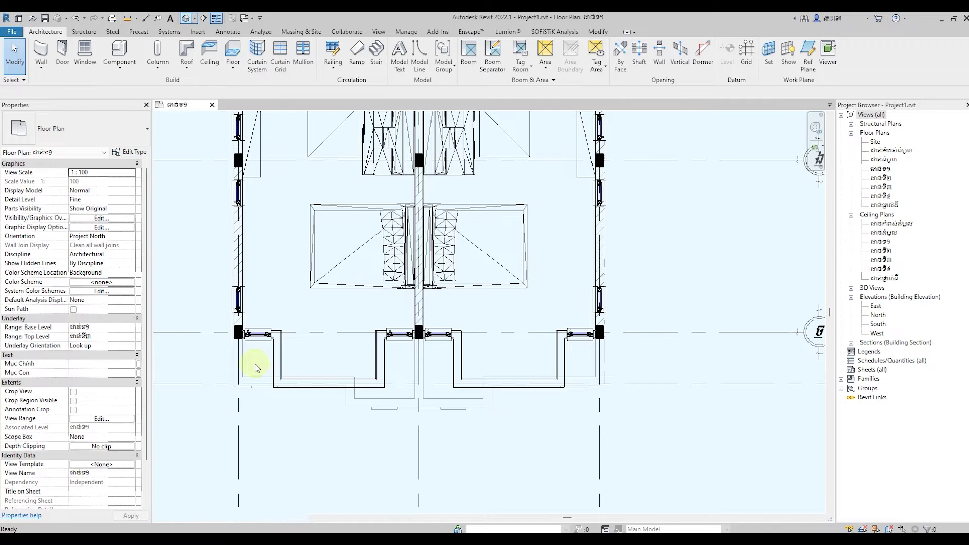
# Inspect the building's front facade in the default 3D view, then reopen the ជាន់ទ១ floor plan.
pyautogui.press('3')
pyautogui.press('d')
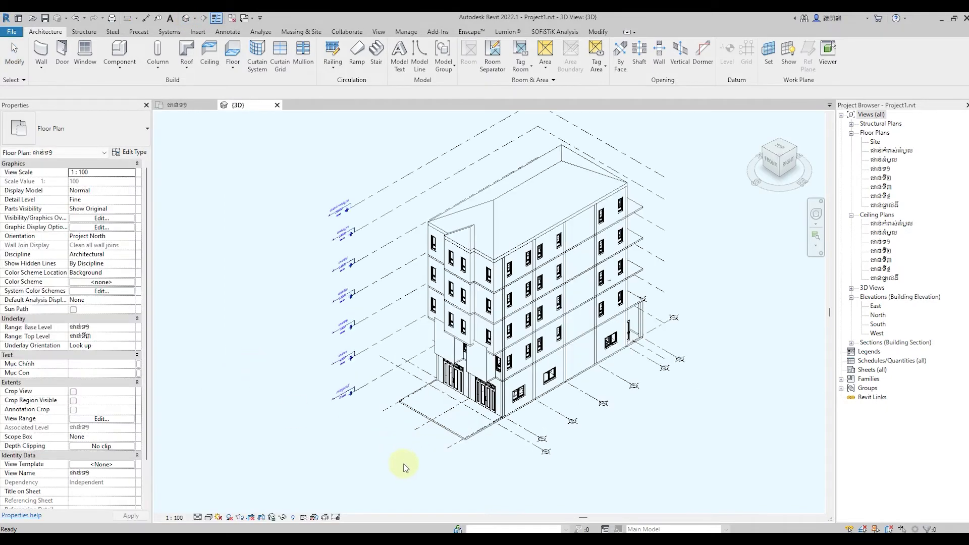
pyautogui.scroll(2, 419, 456)
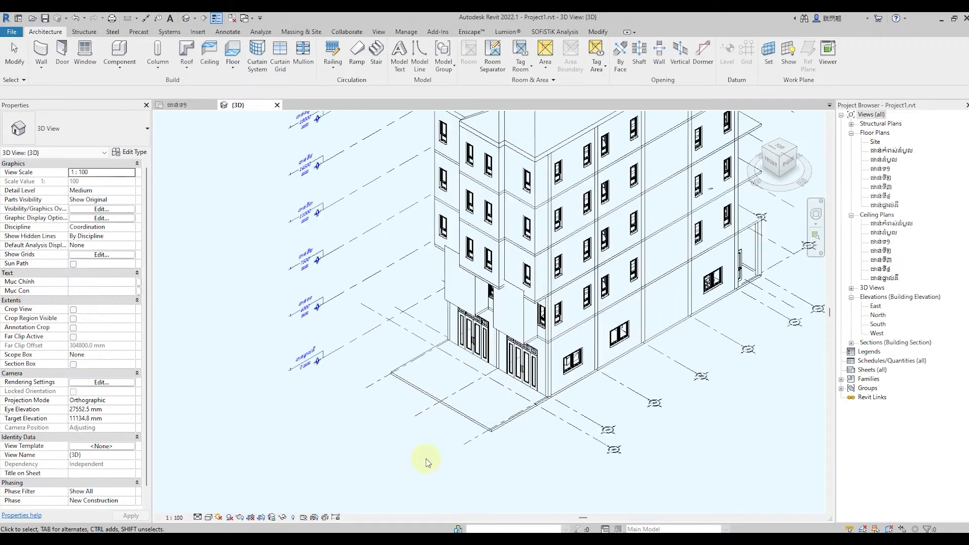
pyautogui.moveTo(449, 446)
pyautogui.keyDown('shift'); pyautogui.mouseDown(button='middle')
pyautogui.moveTo(470, 418)
pyautogui.moveTo(463, 373)
pyautogui.mouseUp(button='middle'); pyautogui.keyUp('shift')
pyautogui.moveTo(429, 457)
pyautogui.keyDown('shift'); pyautogui.mouseDown(button='middle')
pyautogui.moveTo(501, 426)
pyautogui.moveTo(601, 437)
pyautogui.moveTo(697, 378)
pyautogui.mouseUp(button='middle'); pyautogui.keyUp('shift')
pyautogui.scroll(2, 720, 356)
pyautogui.scroll(2, 720, 354)
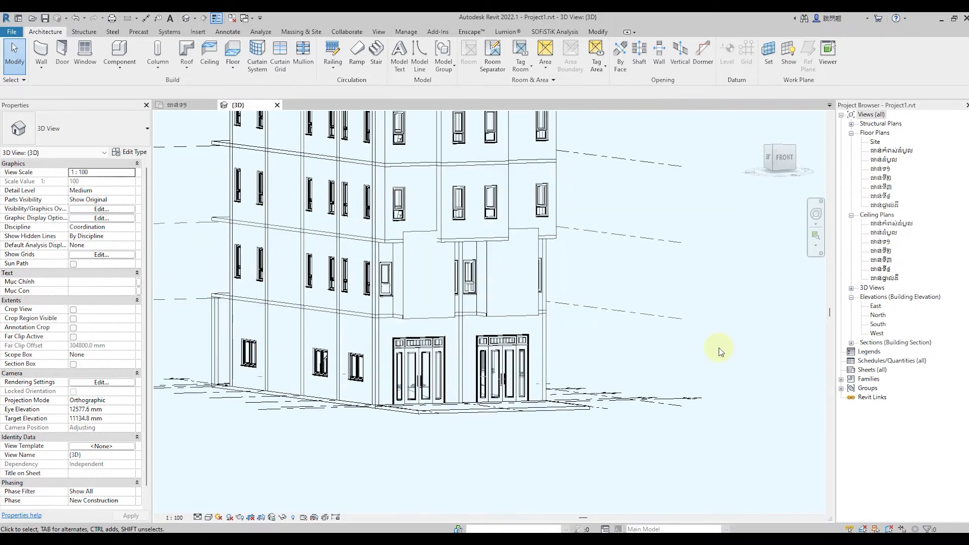
pyautogui.moveTo(587, 444)
pyautogui.keyDown('shift'); pyautogui.mouseDown(button='middle')
pyautogui.moveTo(548, 464)
pyautogui.moveTo(594, 463)
pyautogui.moveTo(589, 484)
pyautogui.moveTo(482, 488)
pyautogui.moveTo(380, 476)
pyautogui.moveTo(374, 484)
pyautogui.mouseUp(button='middle'); pyautogui.keyUp('shift')
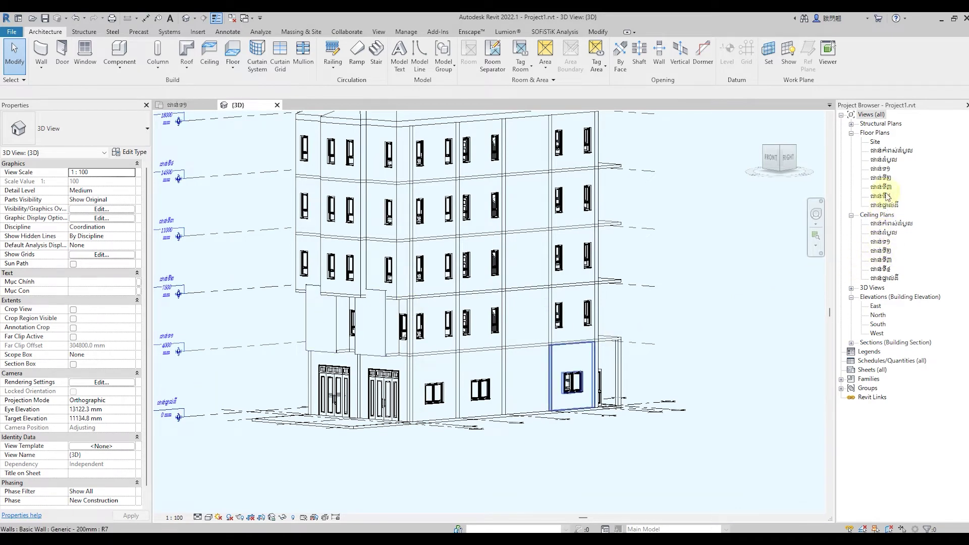
pyautogui.doubleClick(882, 171)
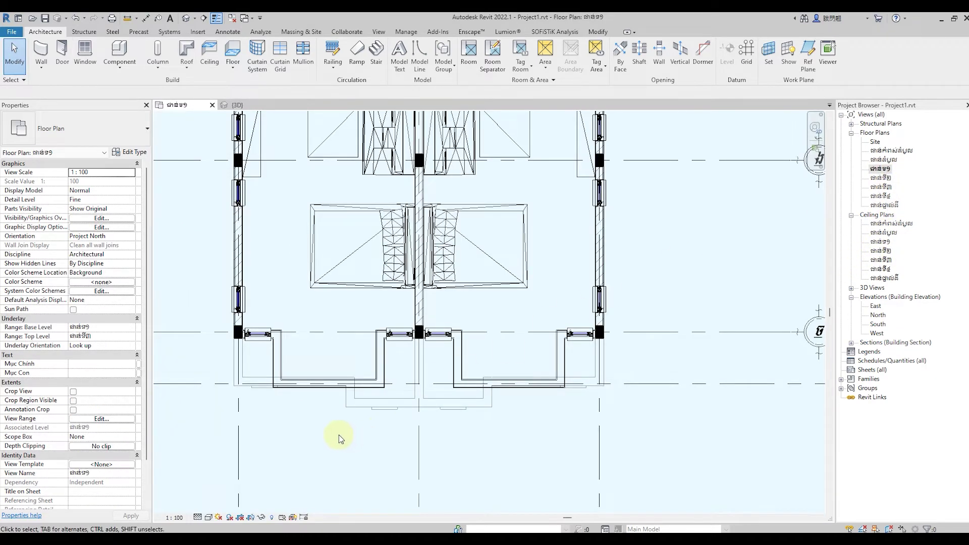
# Review the ជាន់ទ១ plan and the column type list, then bring up the Insert tools.
pyautogui.scroll(-3, 338, 434)
pyautogui.scroll(1, 303, 422)
pyautogui.scroll(2, 305, 427)
pyautogui.scroll(1, 313, 439)
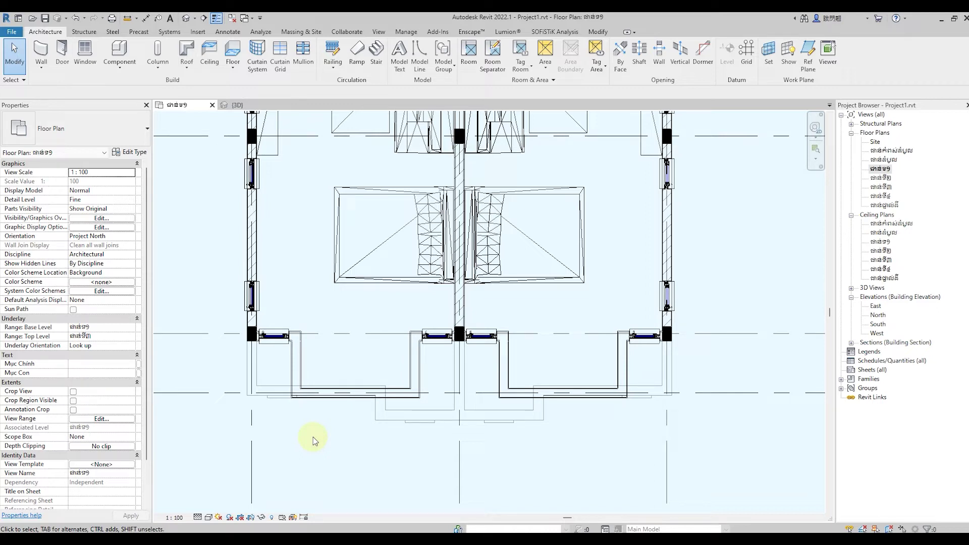
pyautogui.click(153, 77)
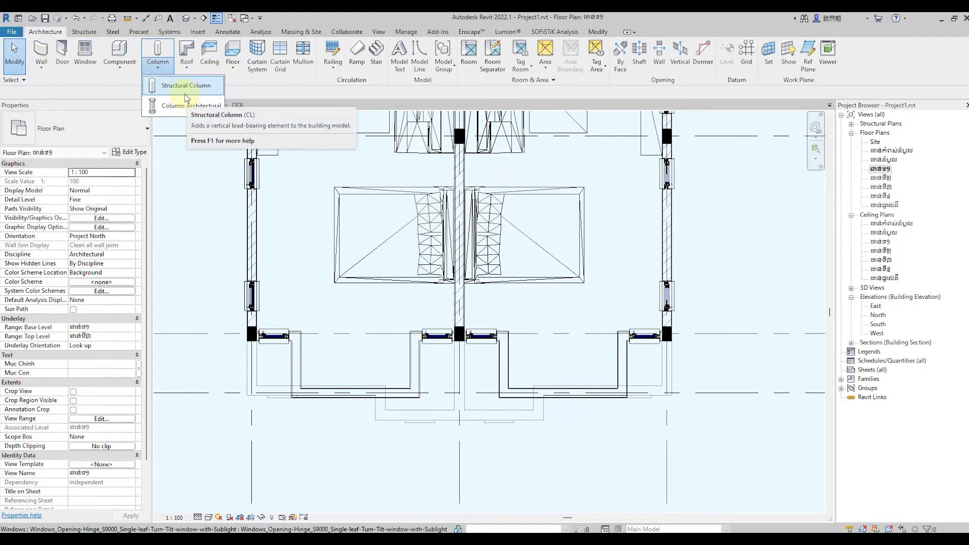
pyautogui.click(198, 31)
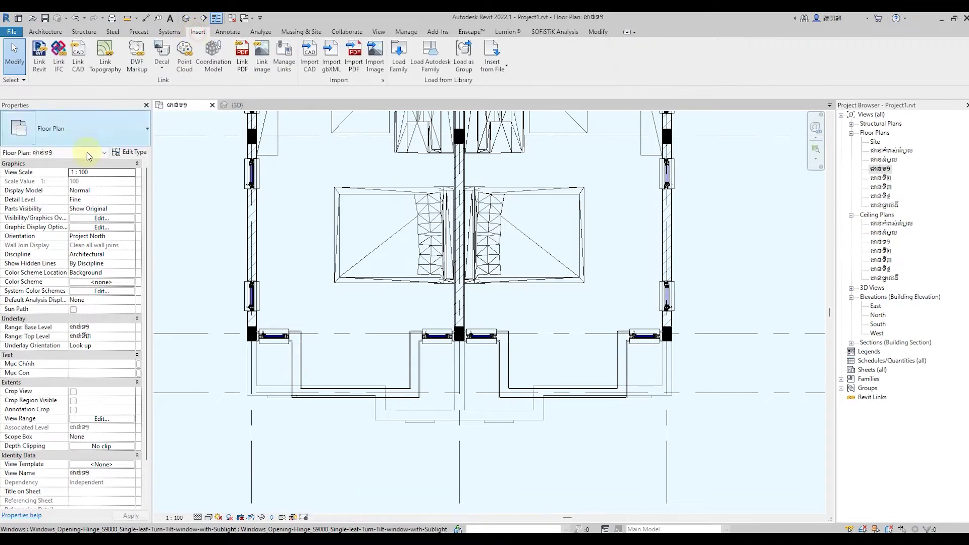
# Open Load Family on the Downloads folder and preview the kitchen, door and lighting families.
pyautogui.click(399, 53)
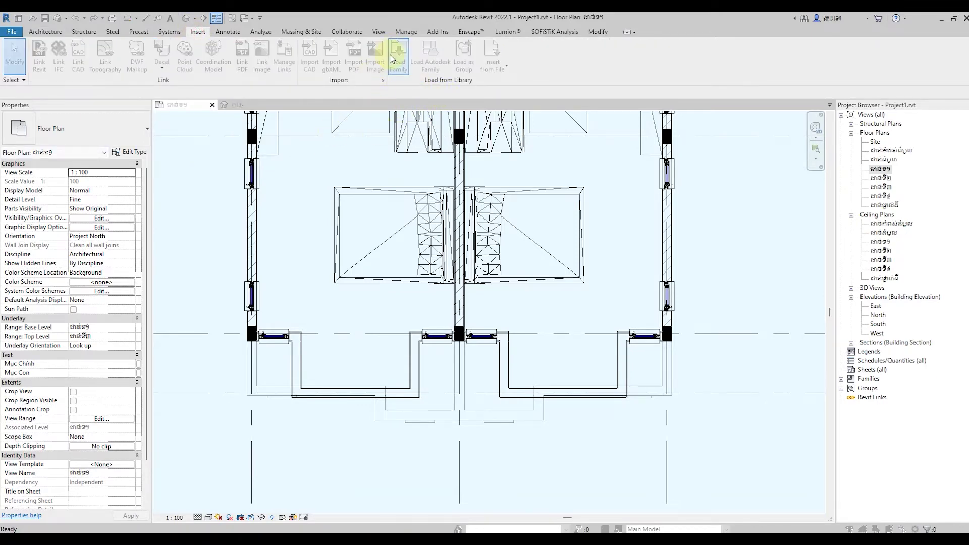
pyautogui.click(318, 227)
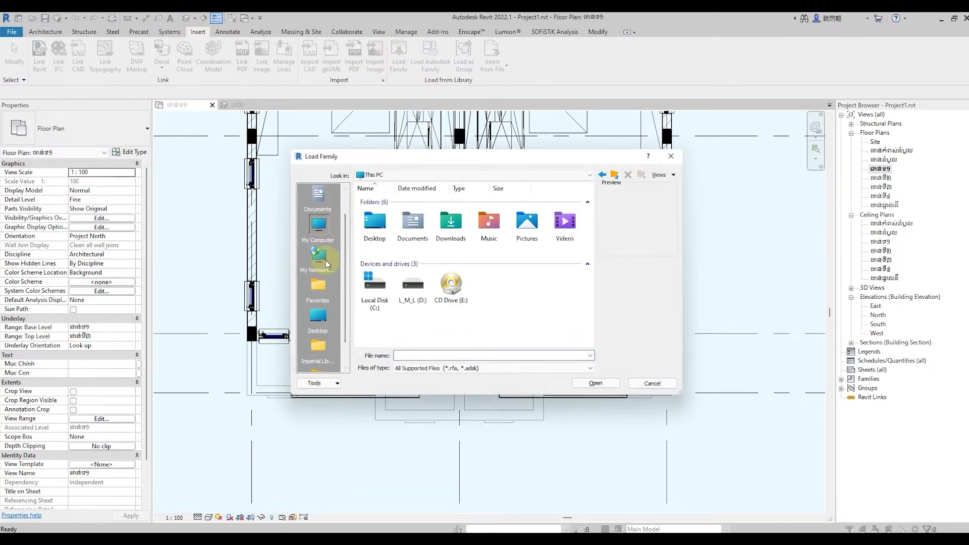
pyautogui.doubleClick(451, 222)
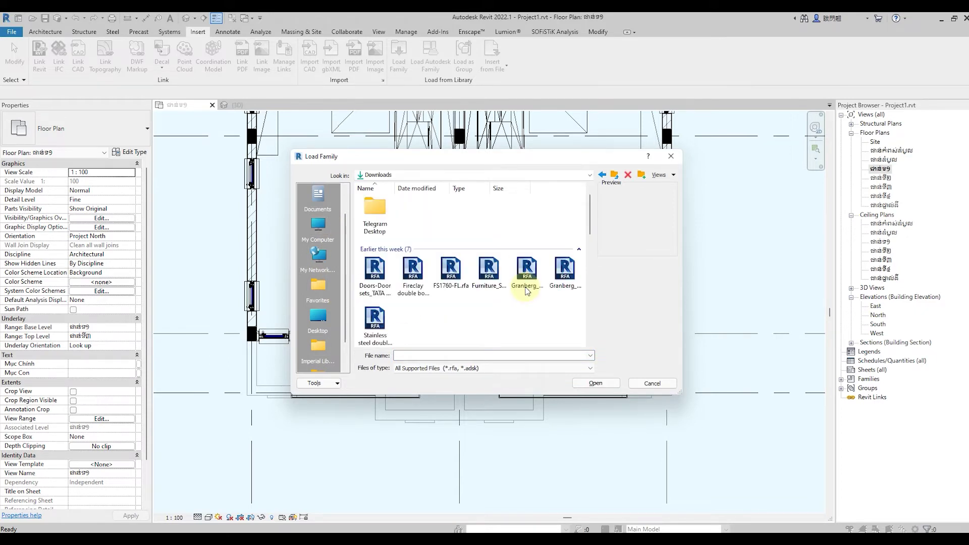
pyautogui.click(527, 291)
pyautogui.scroll(-3, 468, 311)
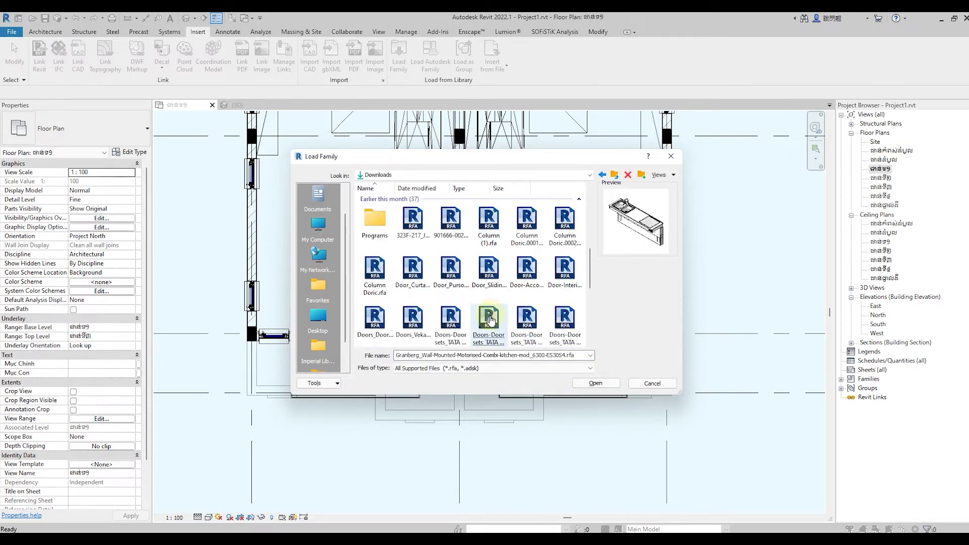
pyautogui.click(580, 315)
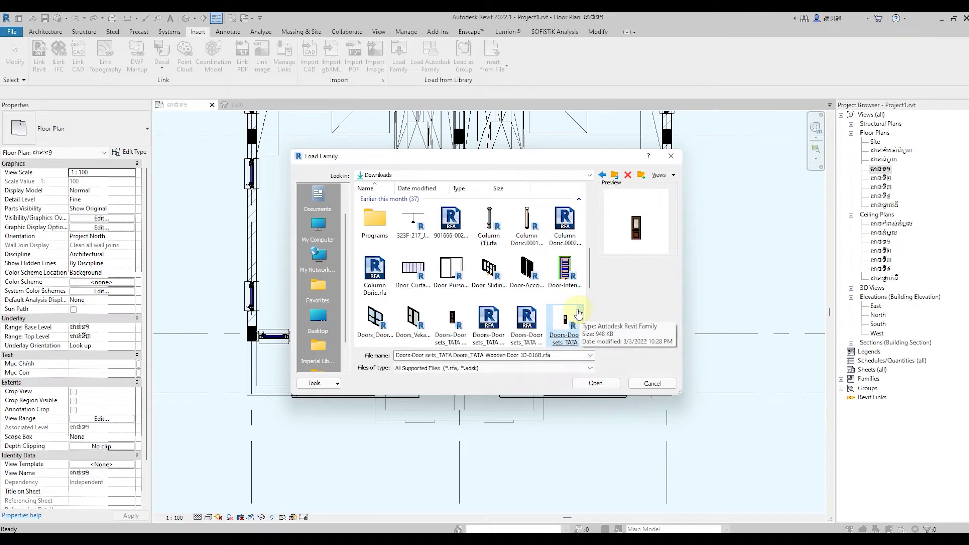
pyautogui.scroll(-2, 578, 314)
pyautogui.click(578, 314)
pyautogui.scroll(-3, 578, 314)
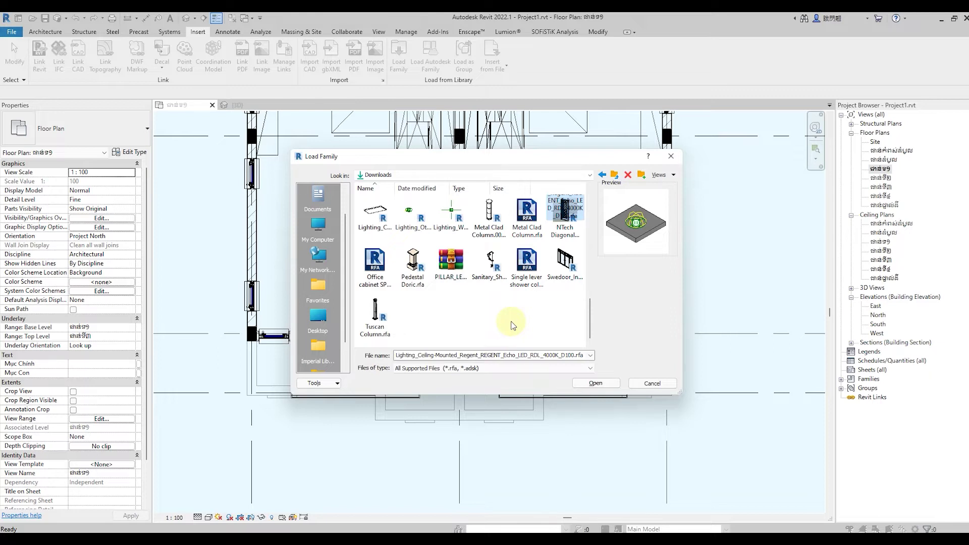
pyautogui.scroll(1, 503, 323)
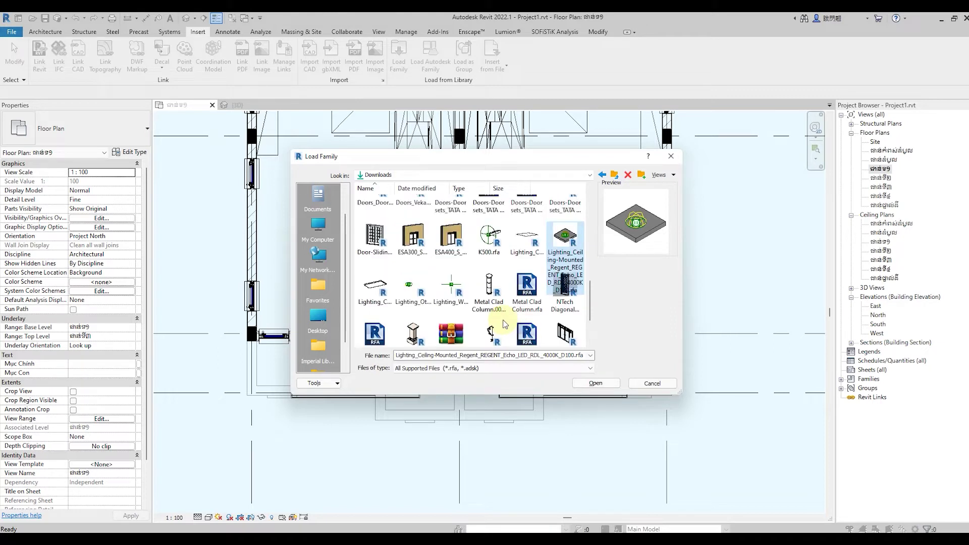
pyautogui.scroll(1, 503, 324)
# Compare K500, Column Doric.0001 and Column (1) families, then select Metal Clad Column.0001.rfa.
pyautogui.click(503, 324)
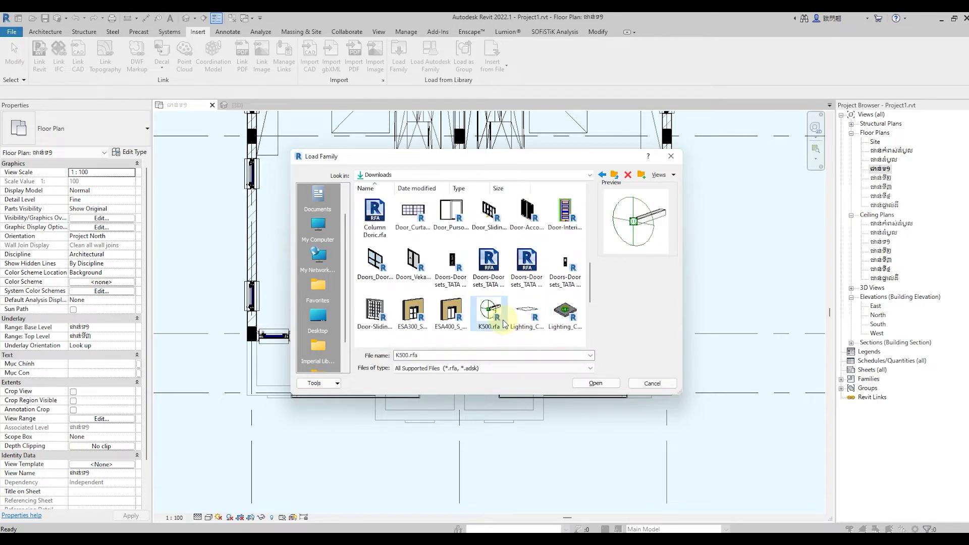
pyautogui.scroll(2, 529, 313)
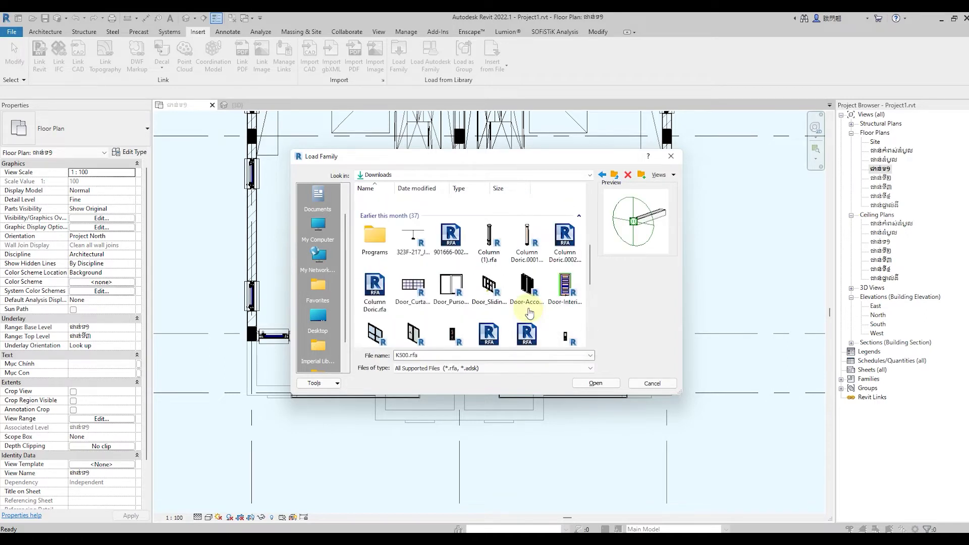
pyautogui.scroll(1, 529, 313)
pyautogui.click(529, 312)
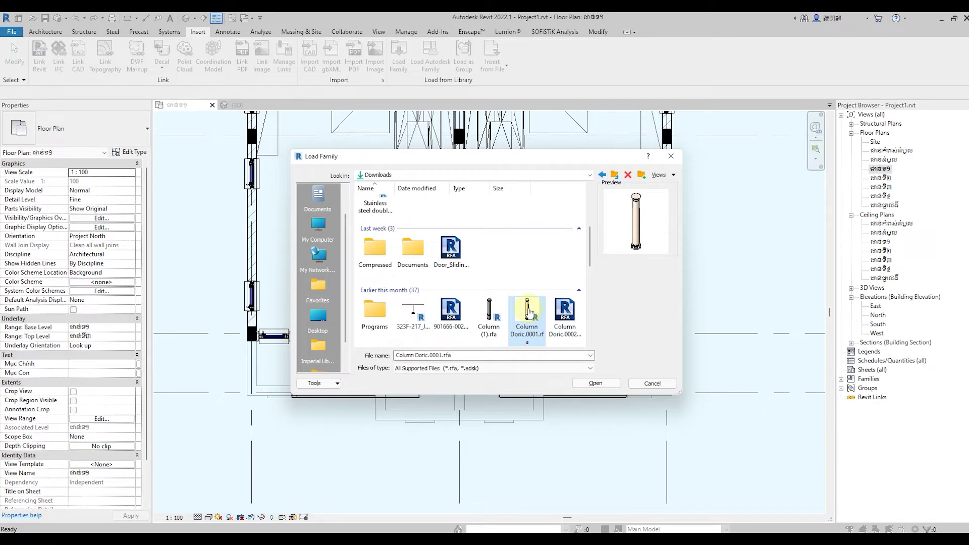
pyautogui.click(490, 317)
pyautogui.click(530, 313)
pyautogui.scroll(-1, 533, 313)
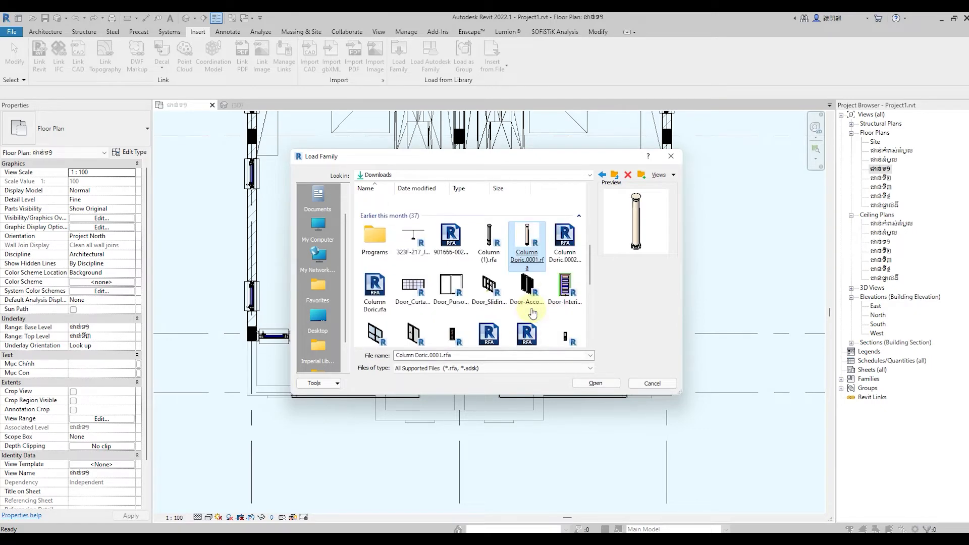
pyautogui.scroll(-1, 532, 313)
pyautogui.click(532, 313)
pyautogui.scroll(-1, 532, 313)
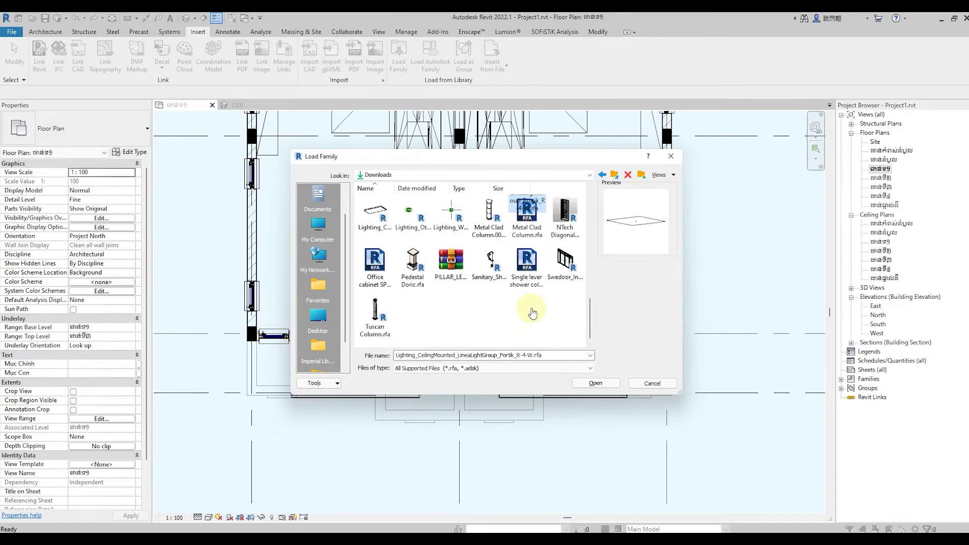
pyautogui.click(489, 289)
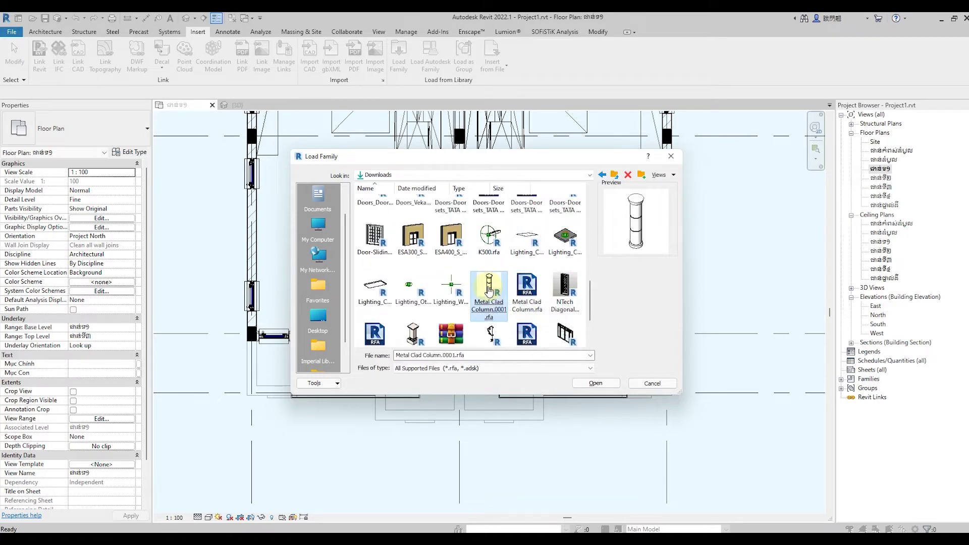
pyautogui.scroll(-1, 488, 289)
pyautogui.scroll(2, 488, 291)
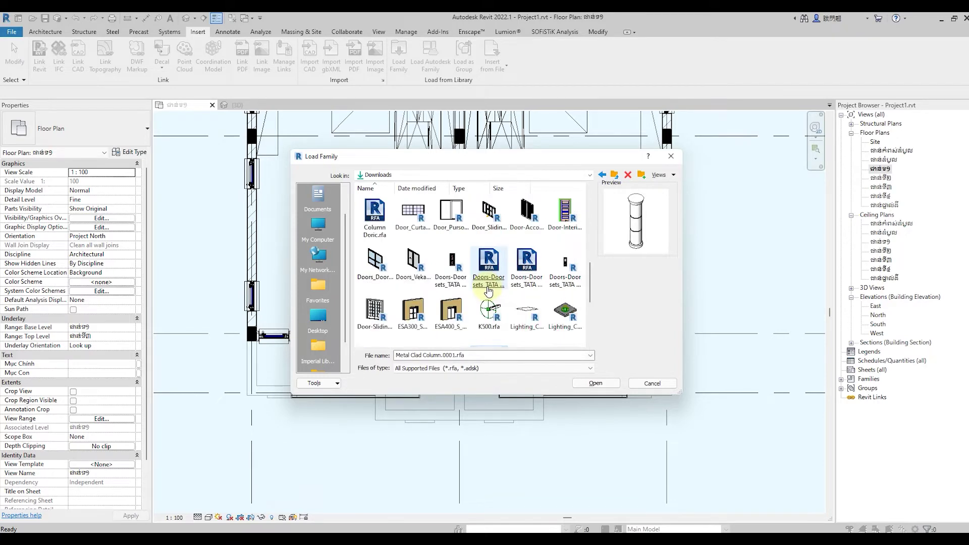
pyautogui.scroll(2, 489, 291)
pyautogui.scroll(2, 486, 255)
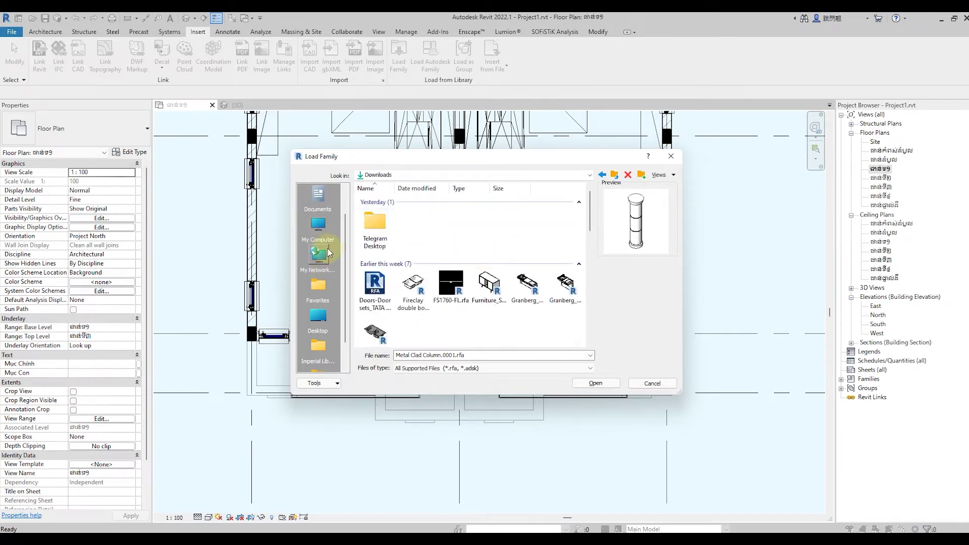
# Browse the L_M_L (D:) drive in Load Family and preview the Electrolux appliance family.
pyautogui.click(318, 226)
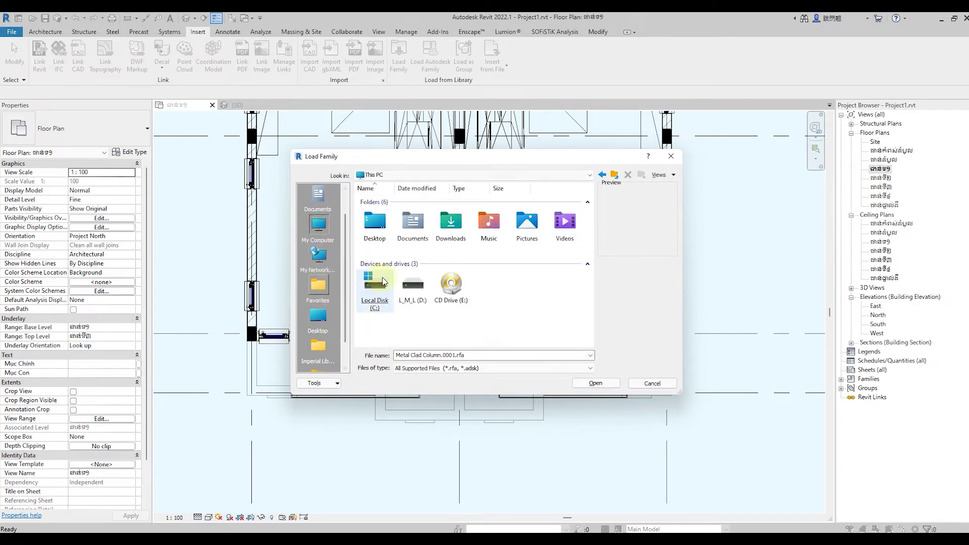
pyautogui.doubleClick(413, 286)
pyautogui.scroll(-3, 532, 255)
pyautogui.scroll(2, 534, 263)
pyautogui.scroll(-1, 535, 267)
pyautogui.scroll(-2, 537, 277)
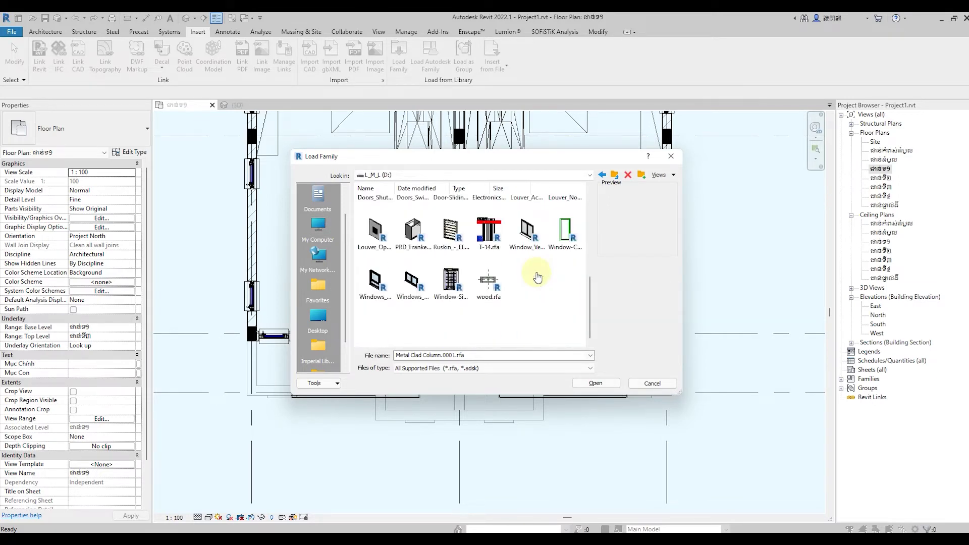
pyautogui.scroll(3, 487, 320)
pyautogui.click(488, 326)
pyautogui.scroll(3, 489, 323)
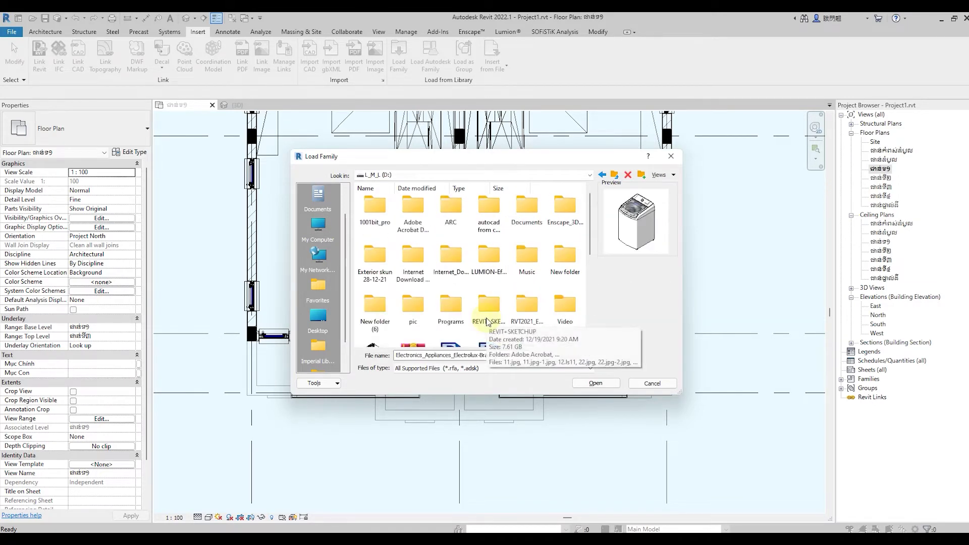
pyautogui.scroll(1, 489, 322)
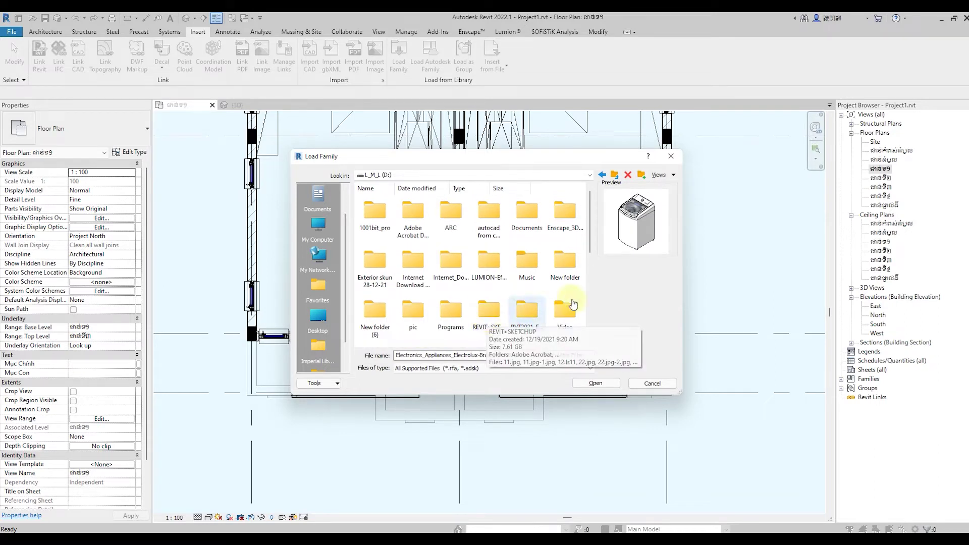
# Browse the REVIT+SKETCHUP and Compressed folders, previewing families, then return up to D:.
pyautogui.doubleClick(487, 318)
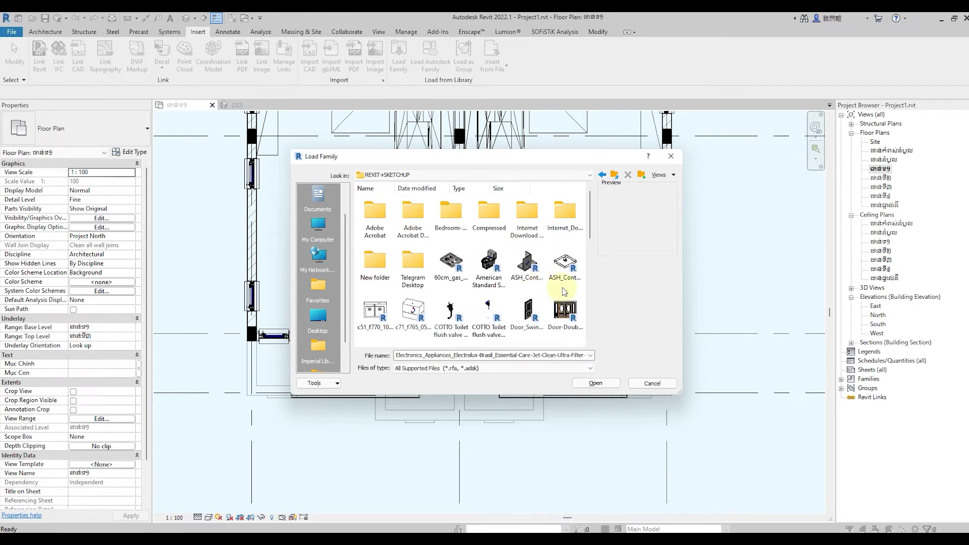
pyautogui.scroll(-1, 563, 292)
pyautogui.click(565, 292)
pyautogui.scroll(-2, 565, 291)
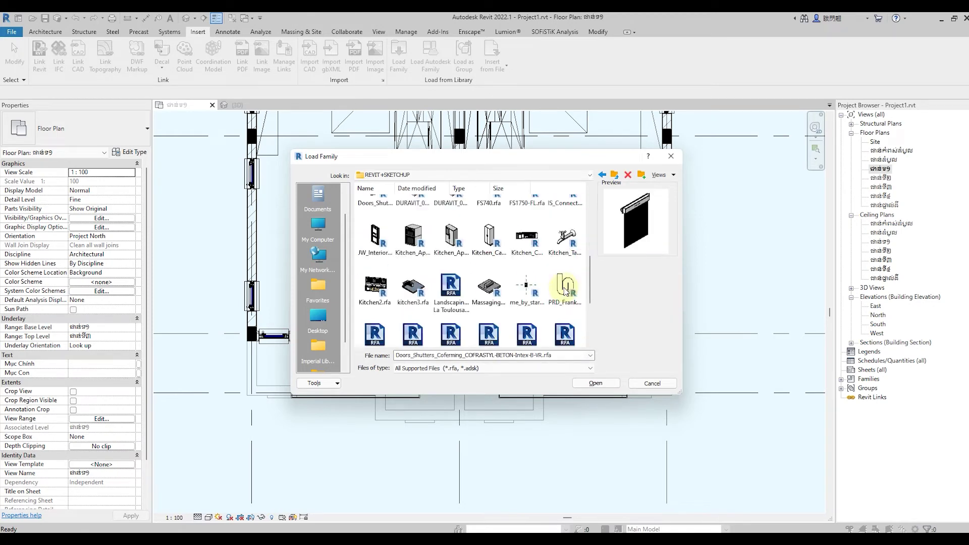
pyautogui.scroll(-2, 566, 291)
pyautogui.scroll(-1, 565, 292)
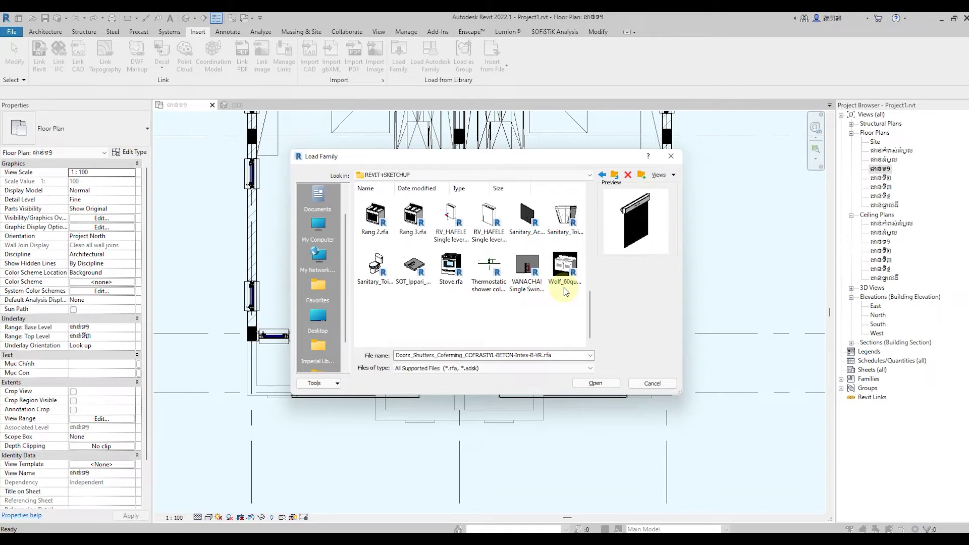
pyautogui.scroll(3, 499, 293)
pyautogui.scroll(2, 498, 302)
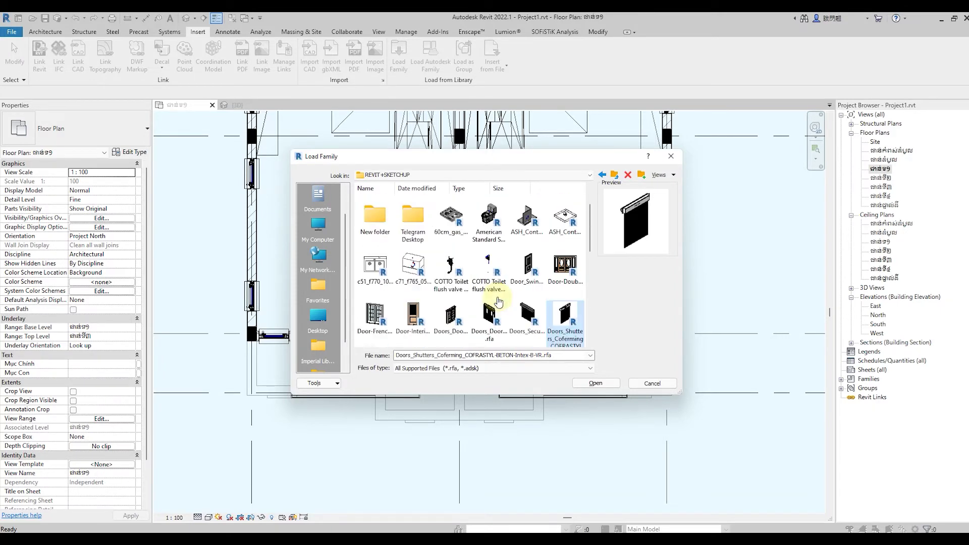
pyautogui.scroll(1, 501, 303)
pyautogui.click(503, 306)
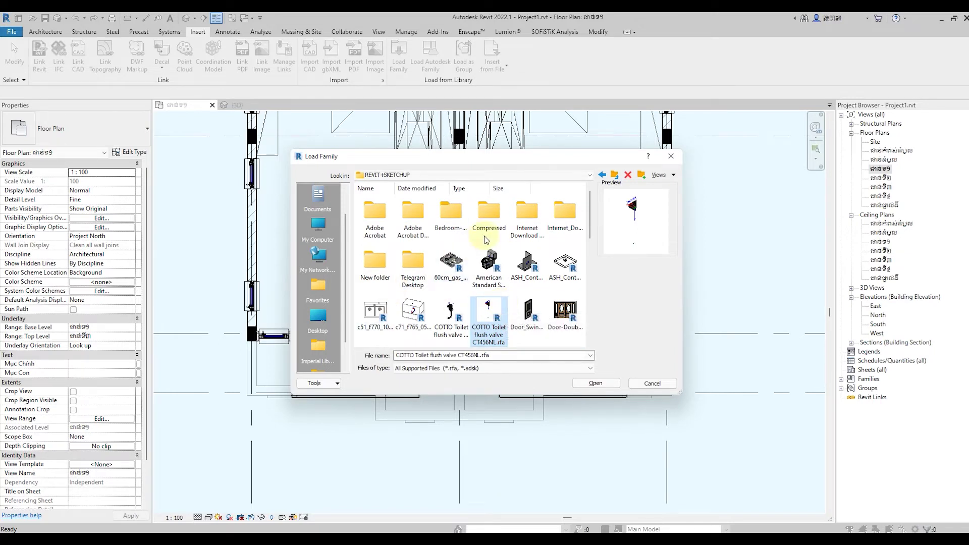
pyautogui.doubleClick(493, 217)
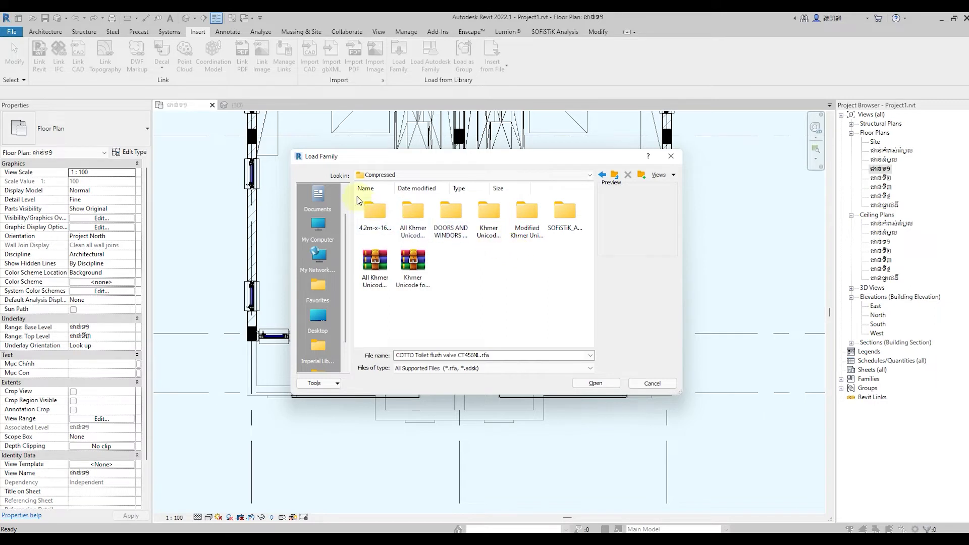
pyautogui.click(603, 175)
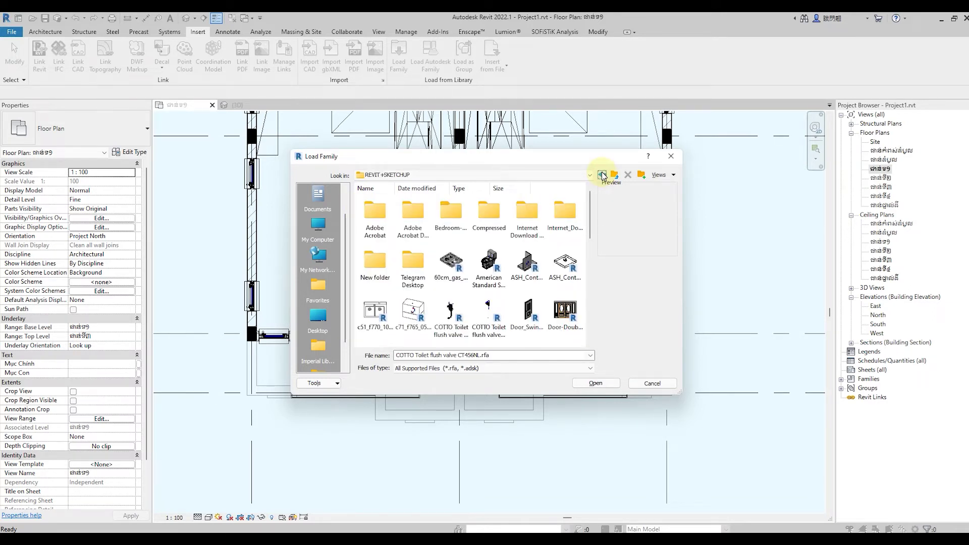
pyautogui.click(602, 175)
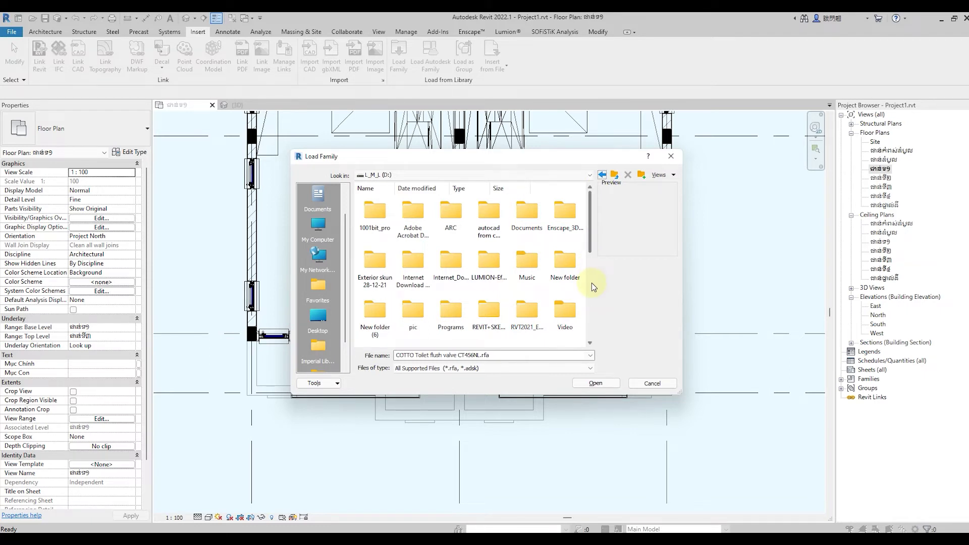
# Browse the Programs and RVT2021 metric library folders, then move to Downloads.
pyautogui.scroll(-3, 591, 282)
pyautogui.click(451, 244)
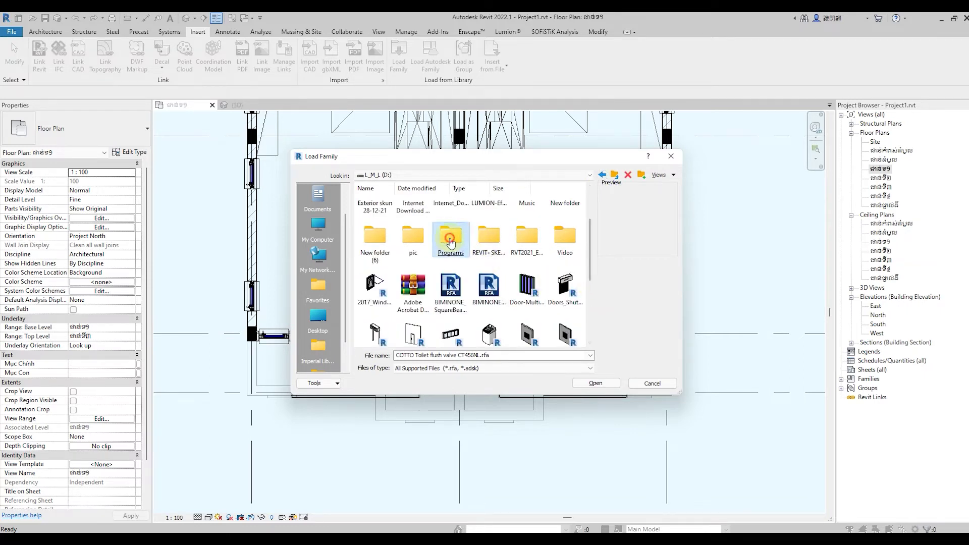
pyautogui.click(614, 174)
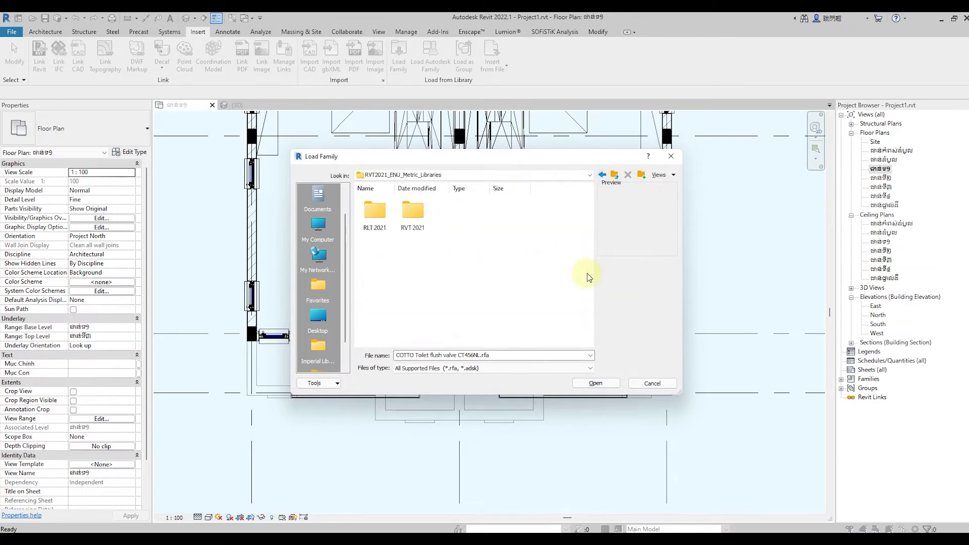
pyautogui.click(602, 175)
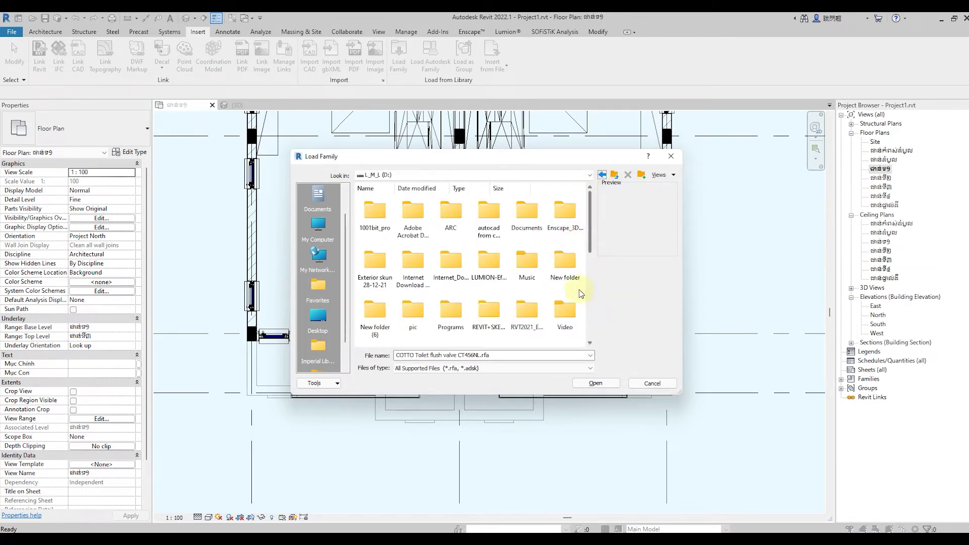
pyautogui.scroll(-1, 570, 293)
pyautogui.scroll(-2, 571, 293)
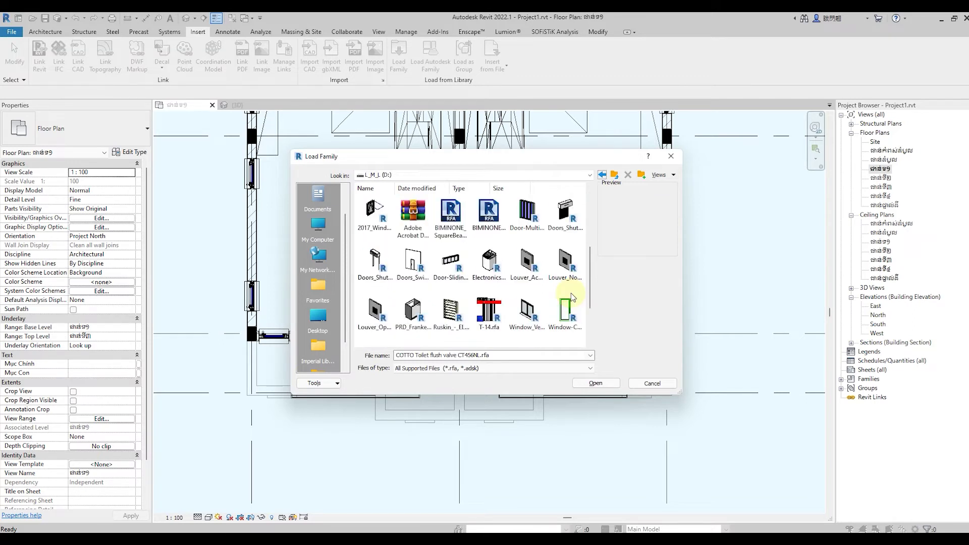
pyautogui.scroll(-3, 572, 296)
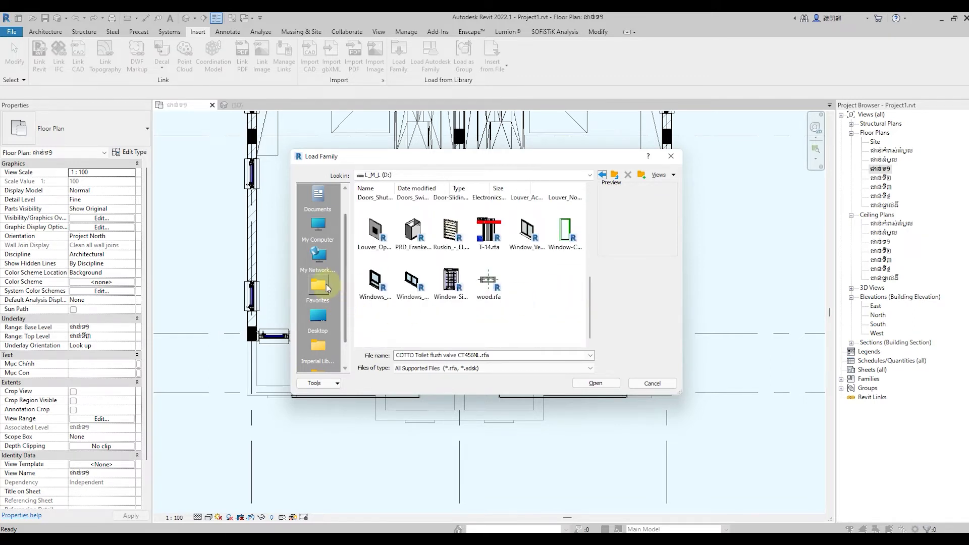
pyautogui.click(322, 233)
pyautogui.doubleClick(451, 225)
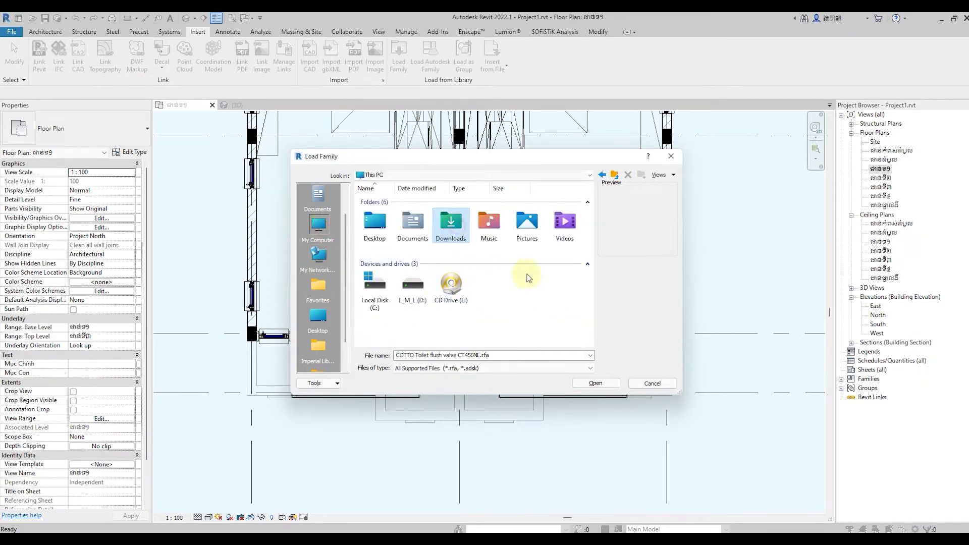
# Look through the Compressed and Programs folders, previewing door, construction and solar light families.
pyautogui.scroll(-3, 549, 311)
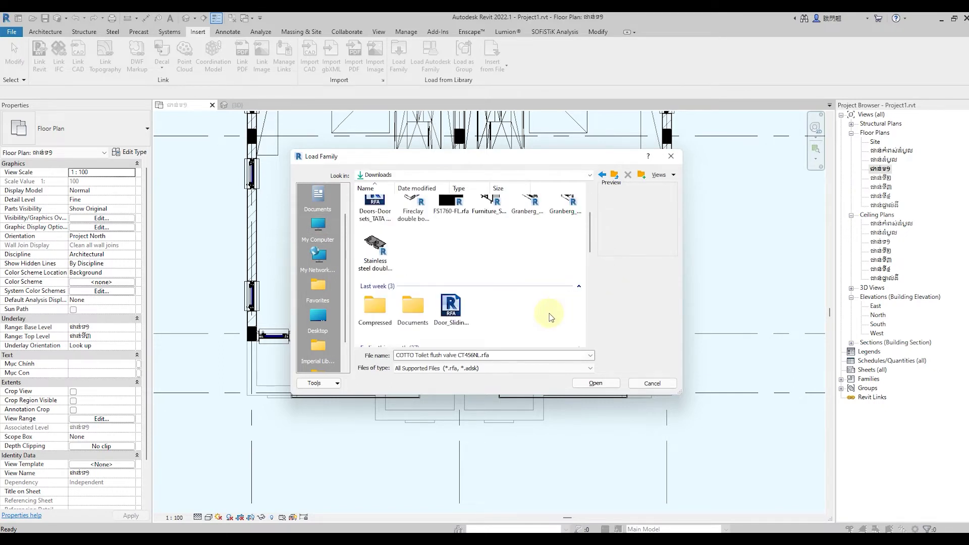
pyautogui.scroll(-2, 550, 315)
pyautogui.click(551, 317)
pyautogui.click(375, 233)
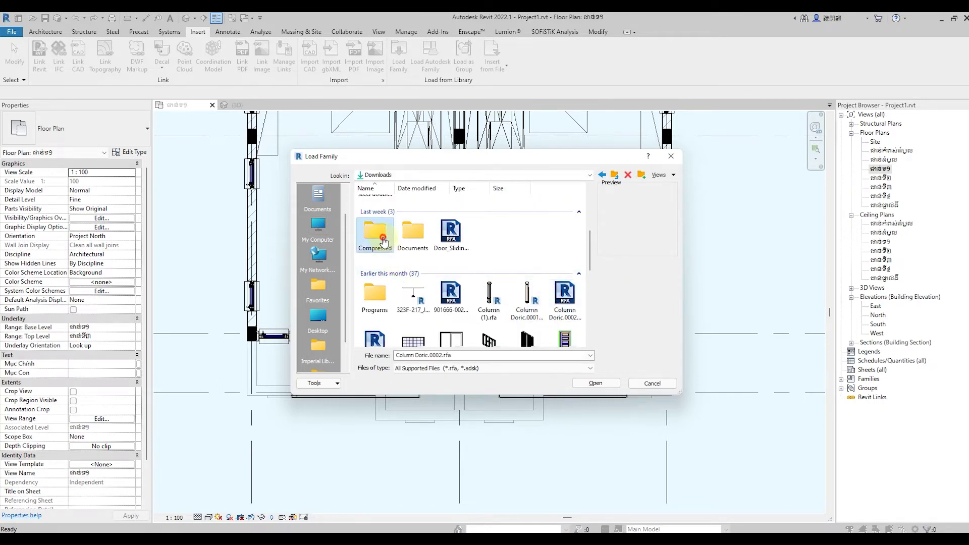
pyautogui.scroll(-1, 567, 275)
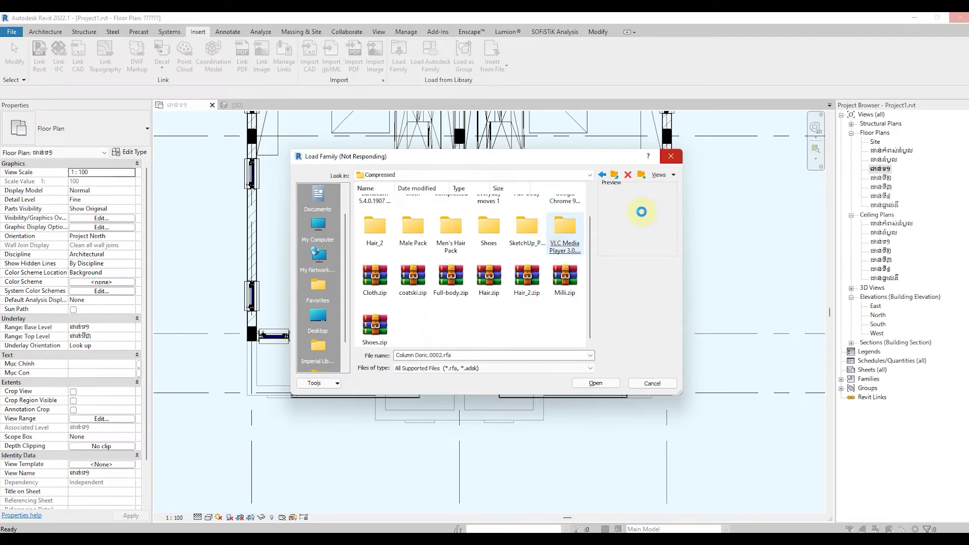
pyautogui.click(602, 174)
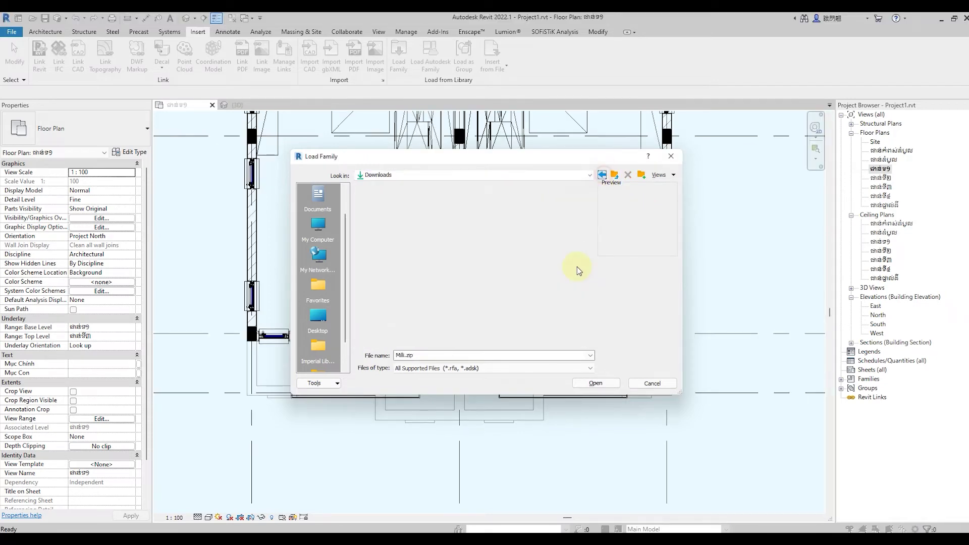
pyautogui.scroll(-2, 492, 301)
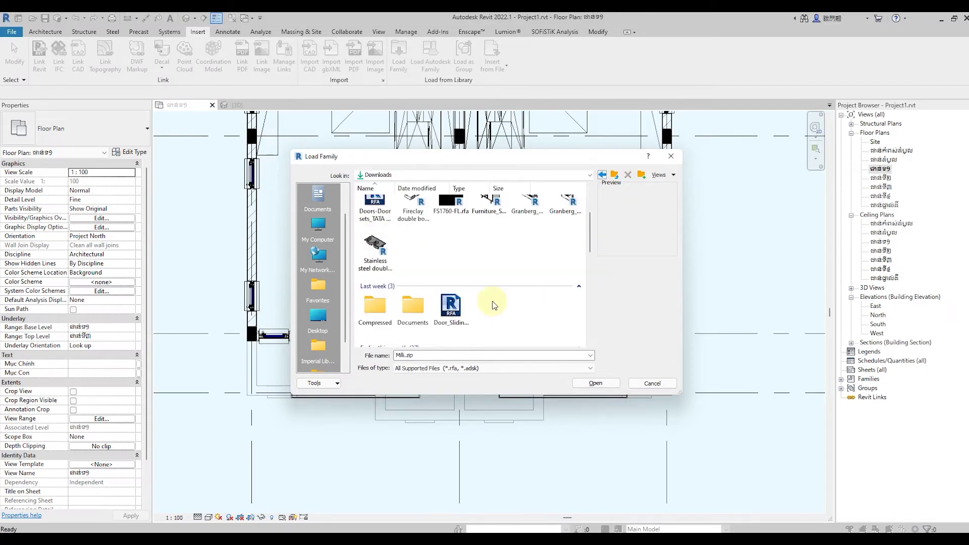
pyautogui.scroll(-3, 520, 303)
pyautogui.click(527, 310)
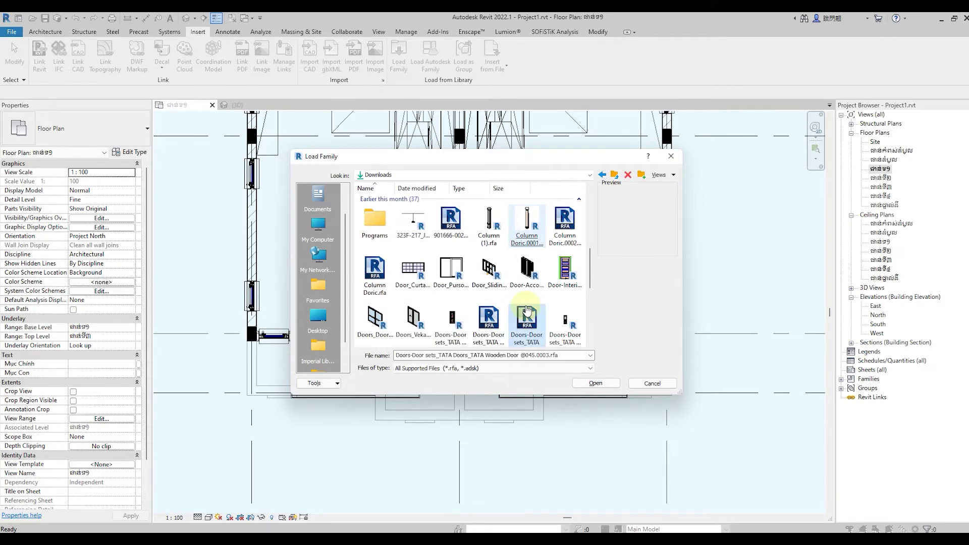
pyautogui.doubleClick(375, 217)
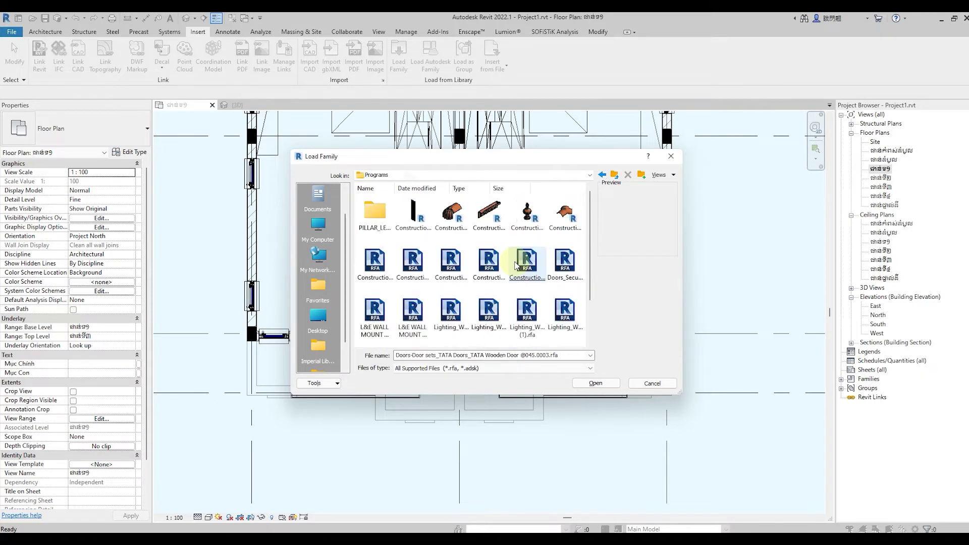
pyautogui.click(516, 266)
pyautogui.scroll(-1, 582, 274)
pyautogui.click(581, 274)
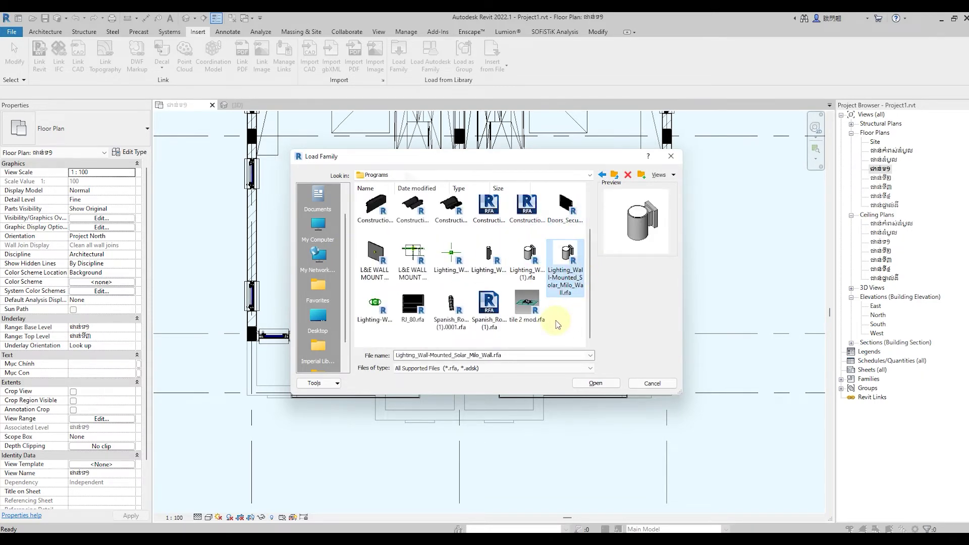
pyautogui.scroll(1, 555, 320)
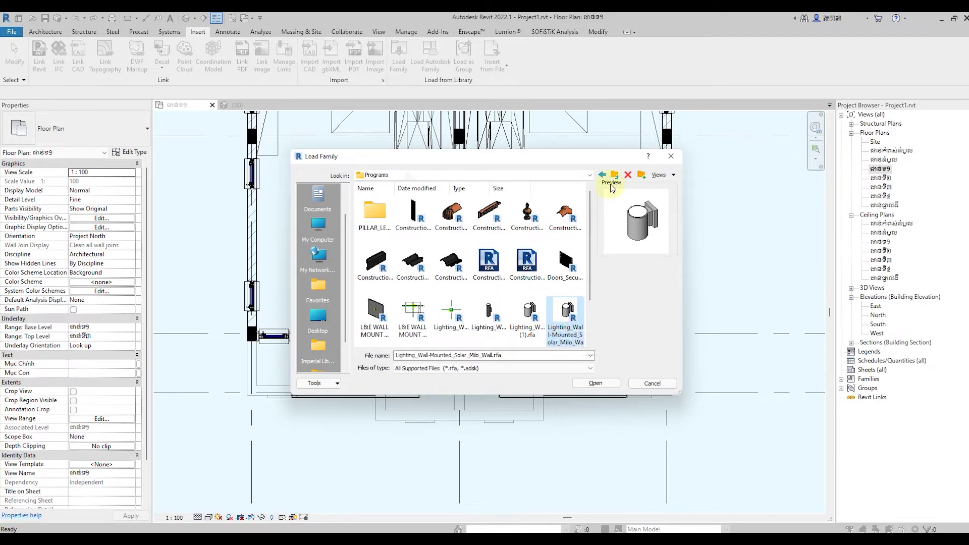
# Back in Downloads, preview several families and load Pedestal Doric.rfa.
pyautogui.click(603, 175)
pyautogui.scroll(-2, 549, 303)
pyautogui.click(550, 308)
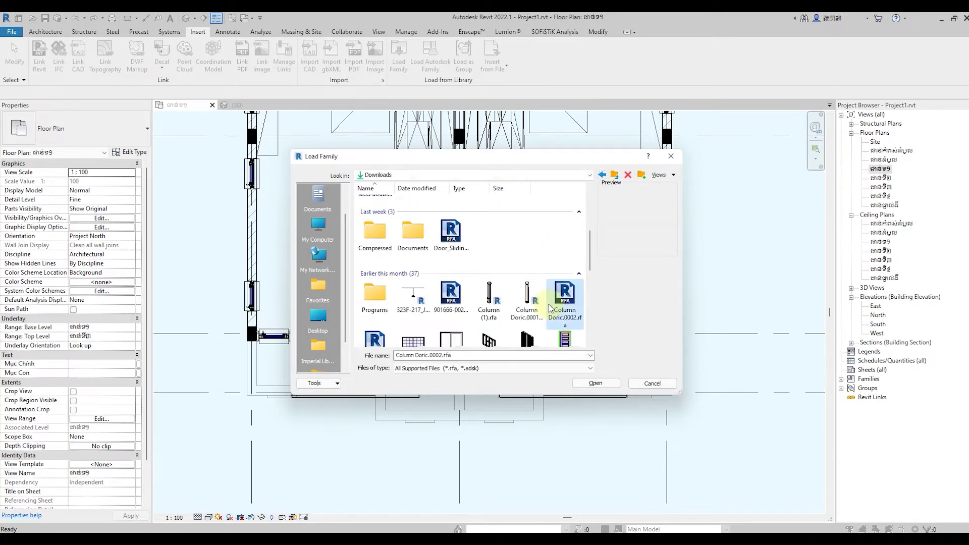
pyautogui.scroll(-2, 551, 308)
pyautogui.click(550, 308)
pyautogui.scroll(-2, 550, 308)
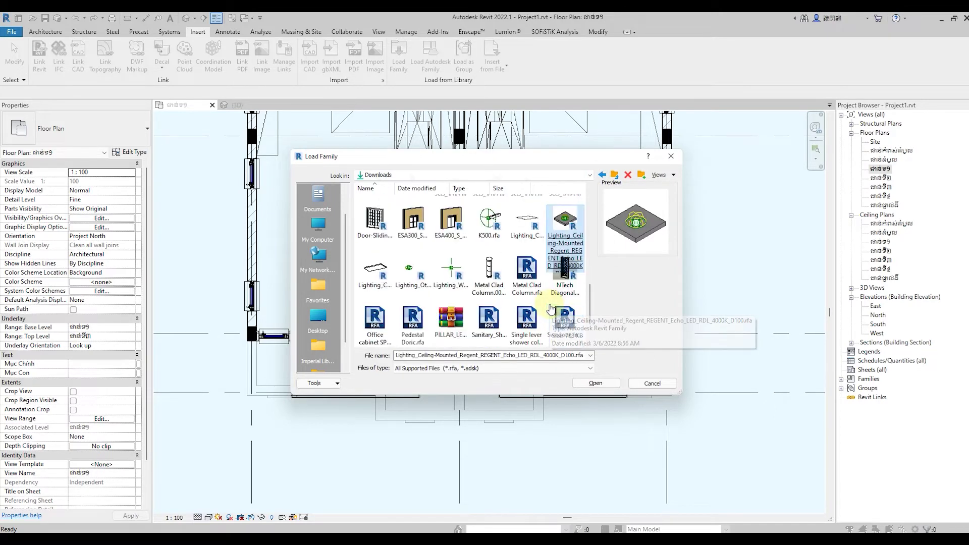
pyautogui.click(551, 309)
pyautogui.scroll(-1, 550, 309)
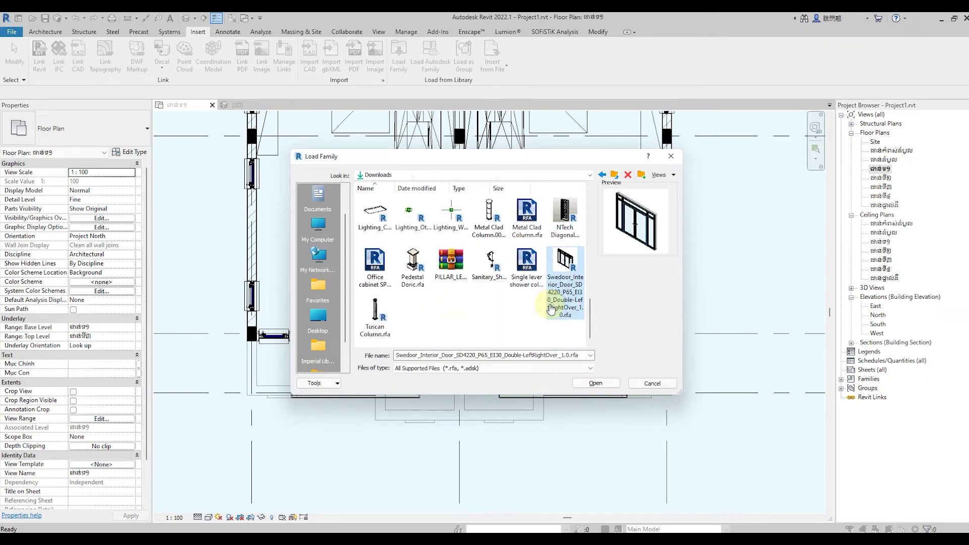
pyautogui.click(413, 265)
pyautogui.press('Return')
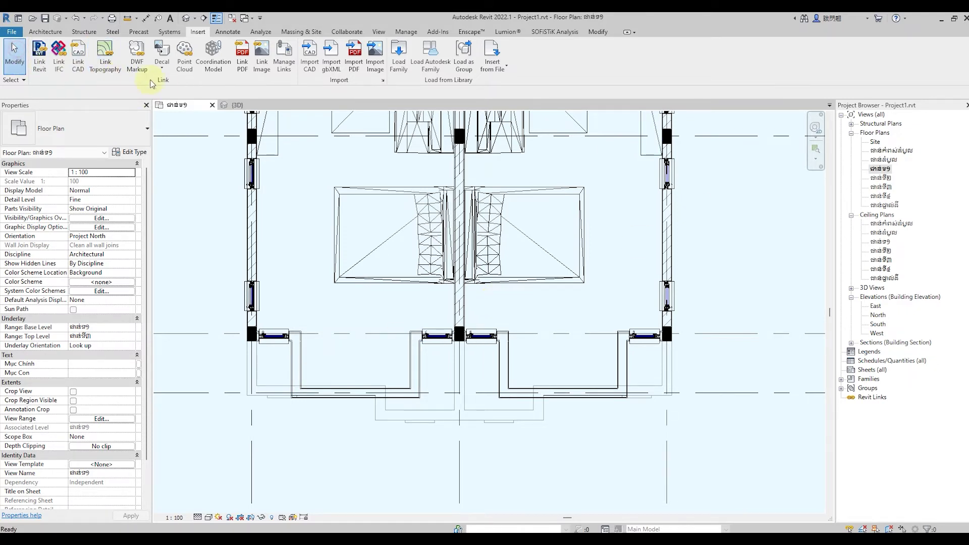
pyautogui.click(38, 33)
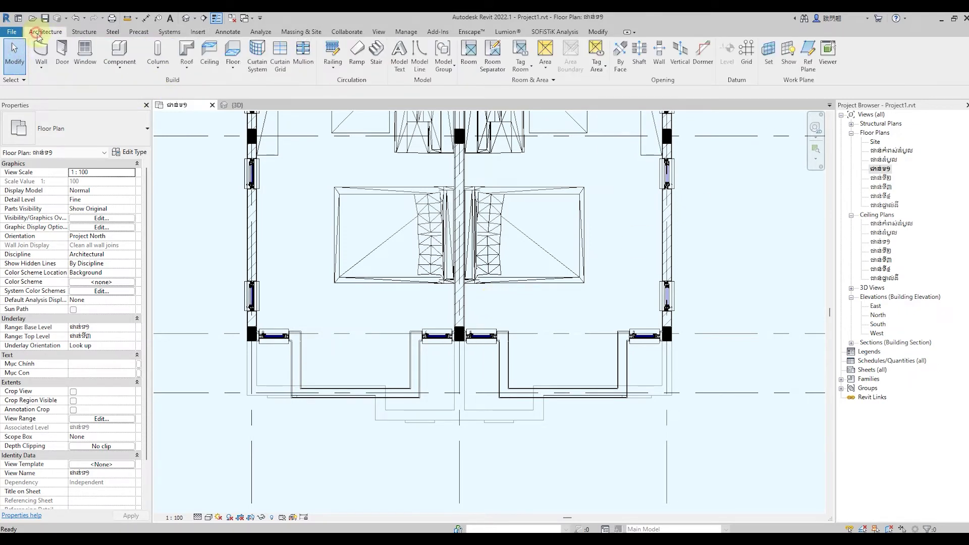
pyautogui.click(157, 67)
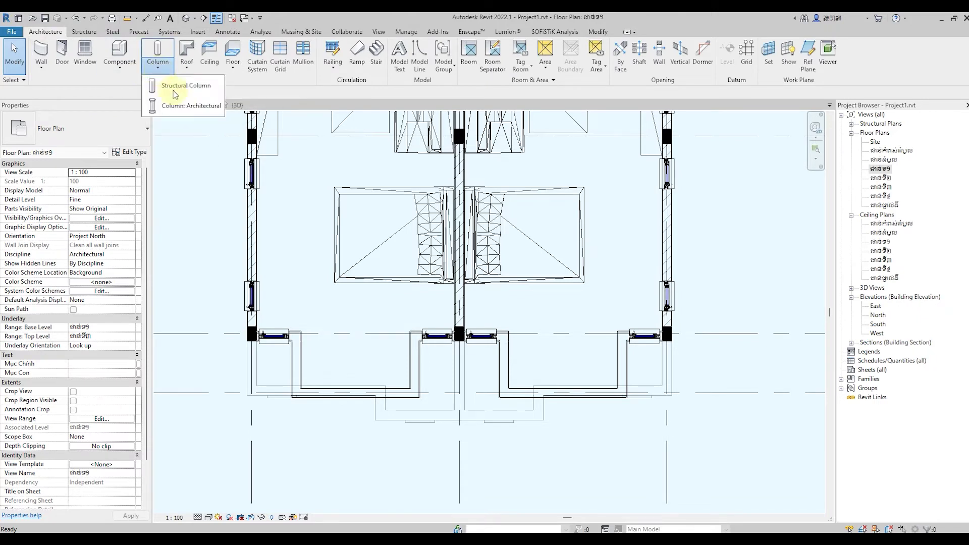
pyautogui.click(188, 106)
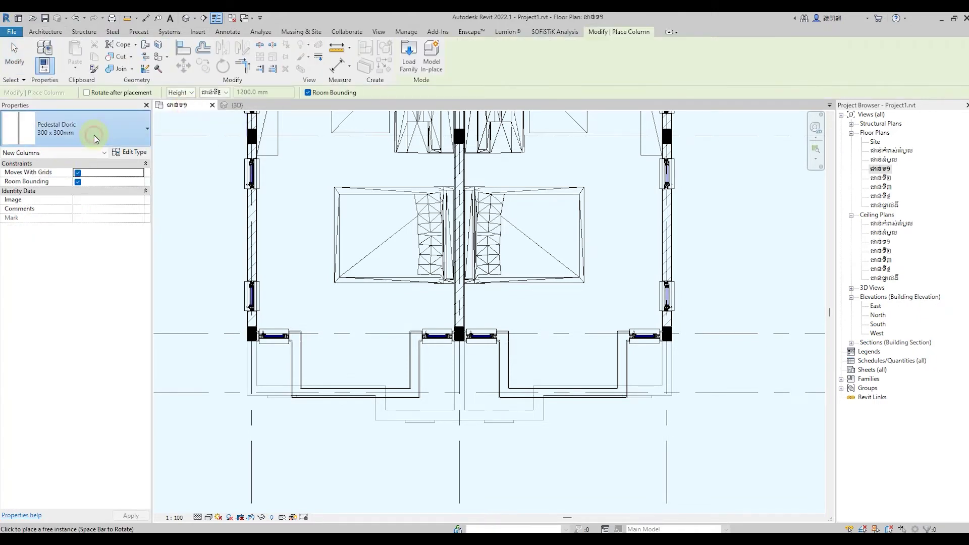
pyautogui.click(94, 134)
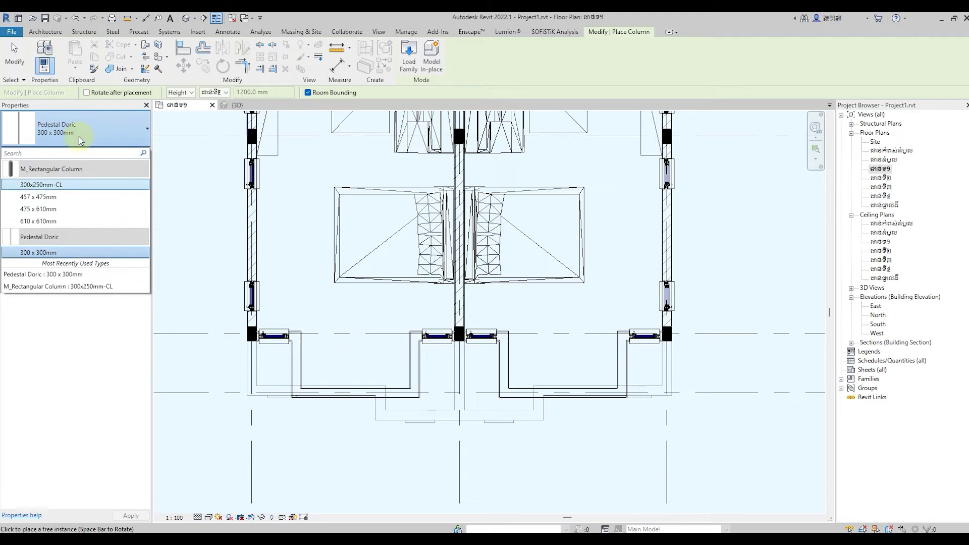
pyautogui.click(11, 50)
pyautogui.click(120, 51)
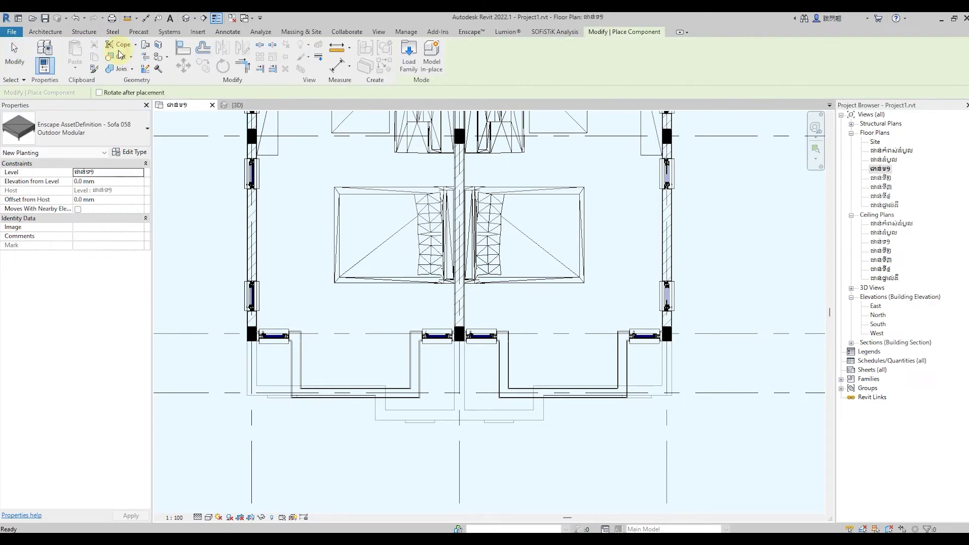
pyautogui.click(113, 132)
pyautogui.scroll(-3, 129, 245)
pyautogui.scroll(-5, 147, 235)
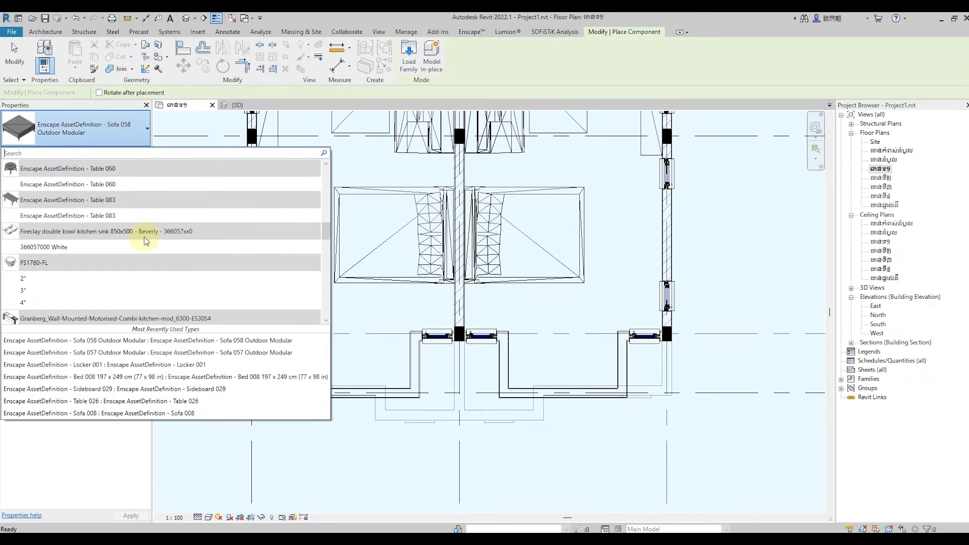
pyautogui.scroll(-2, 150, 240)
pyautogui.scroll(-3, 150, 240)
pyautogui.scroll(-3, 149, 238)
pyautogui.scroll(-3, 149, 239)
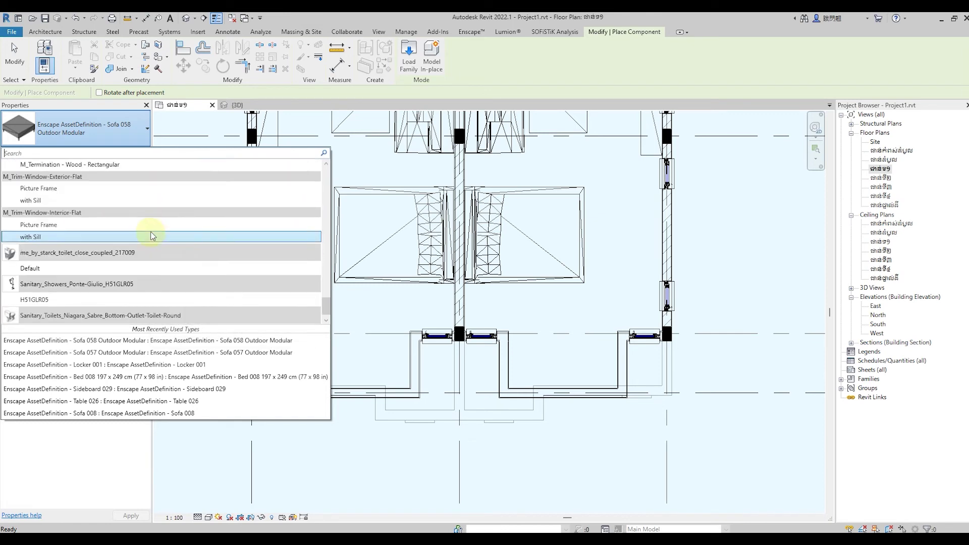
pyautogui.scroll(-3, 151, 237)
pyautogui.scroll(5, 152, 234)
pyautogui.scroll(5, 152, 234)
pyautogui.scroll(5, 152, 232)
pyautogui.scroll(5, 154, 232)
pyautogui.scroll(5, 154, 230)
pyautogui.scroll(5, 153, 230)
pyautogui.scroll(1, 151, 231)
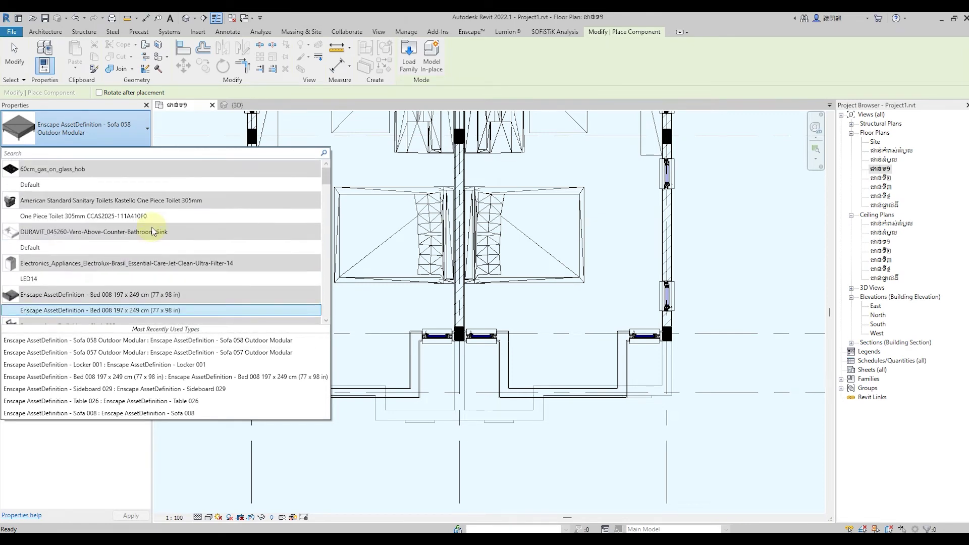
pyautogui.click(14, 53)
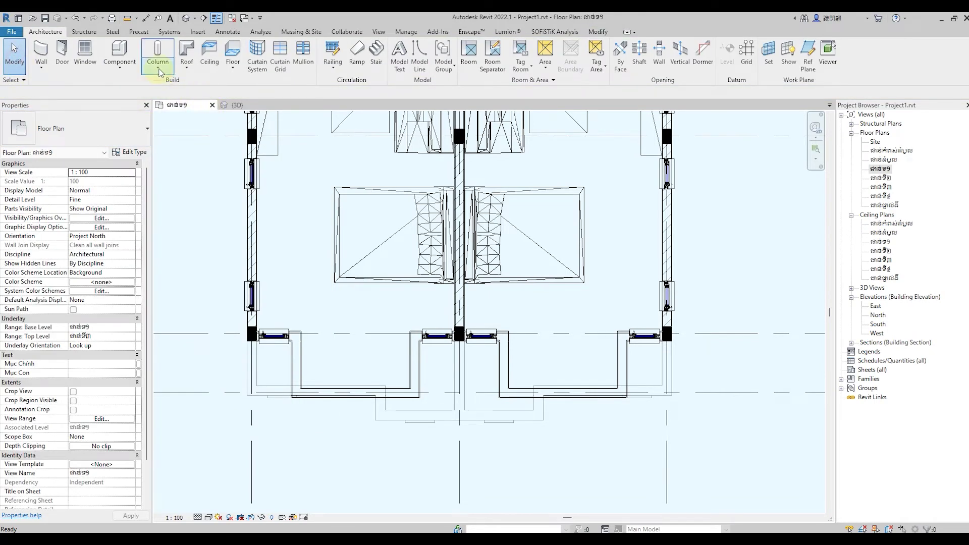
pyautogui.click(158, 68)
pyautogui.click(198, 87)
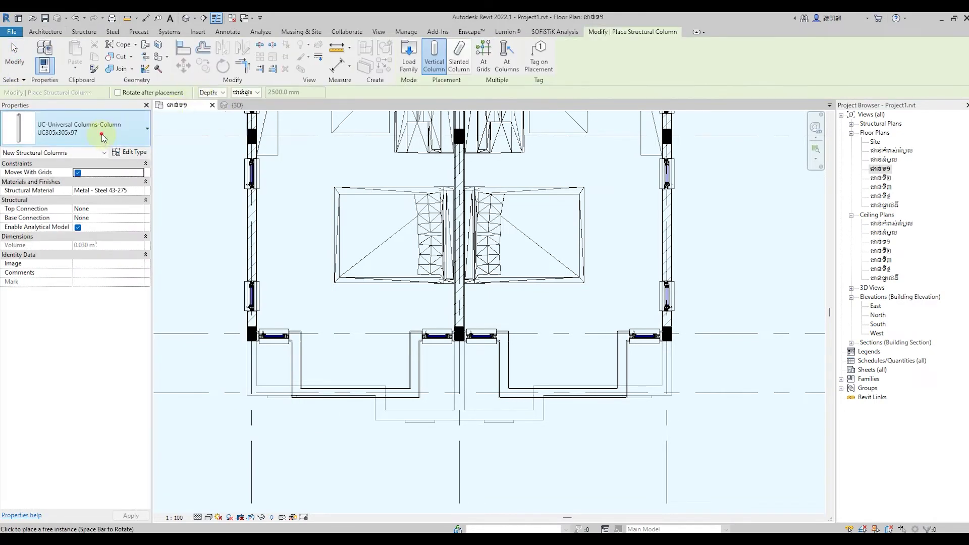
pyautogui.click(102, 135)
pyautogui.press('Escape')
pyautogui.press('Escape')
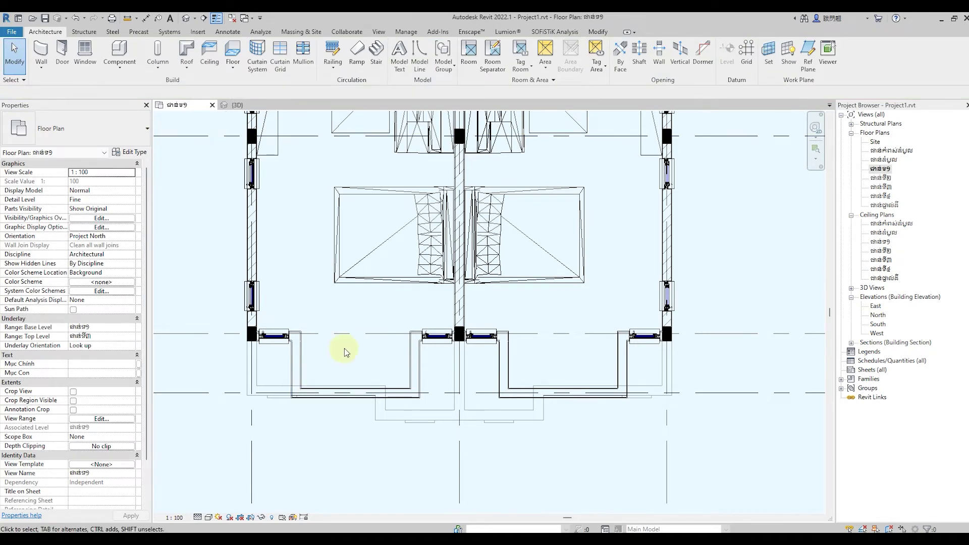
pyautogui.scroll(2, 338, 356)
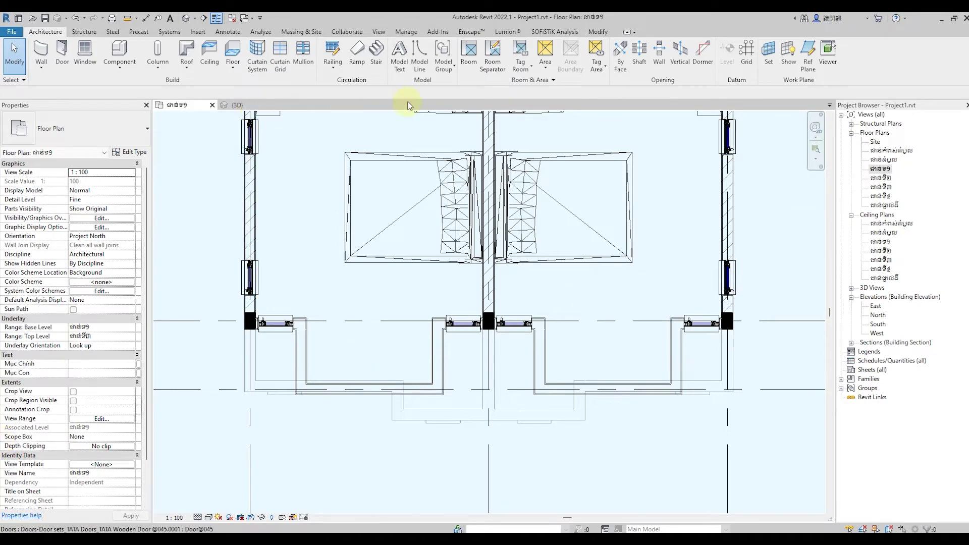
pyautogui.click(156, 68)
# Load the Pedestal Doric family for placing an architectural column.
pyautogui.click(193, 106)
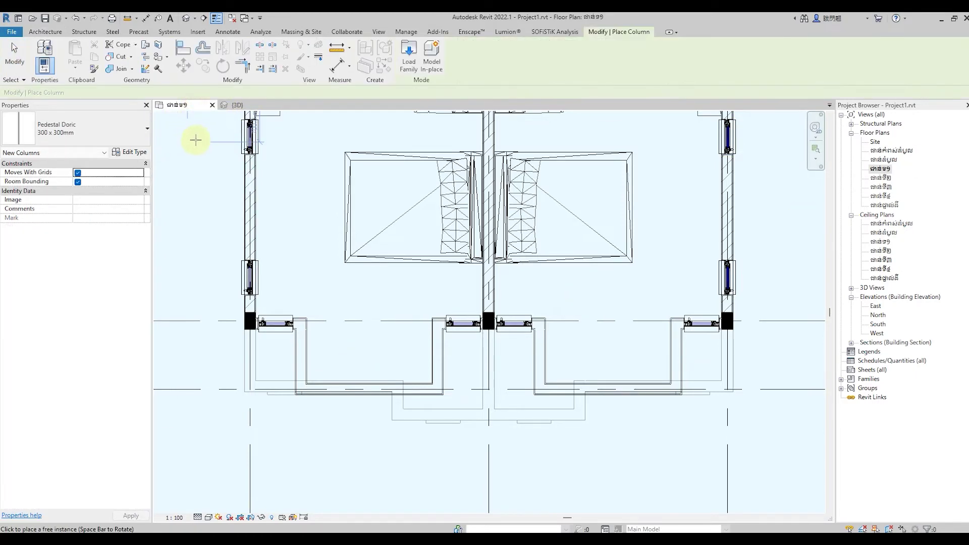
pyautogui.click(408, 56)
pyautogui.scroll(-3, 505, 303)
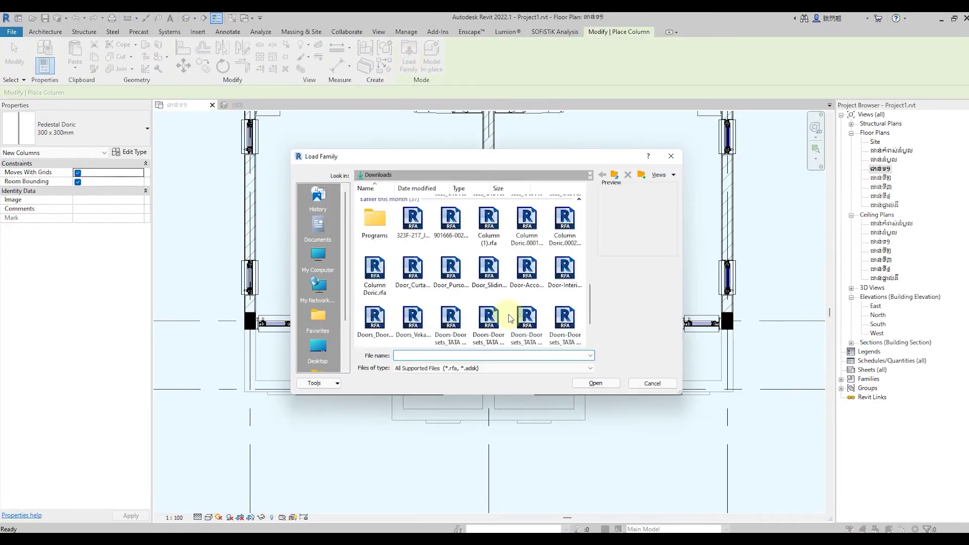
pyautogui.scroll(-2, 509, 317)
pyautogui.doubleClick(412, 262)
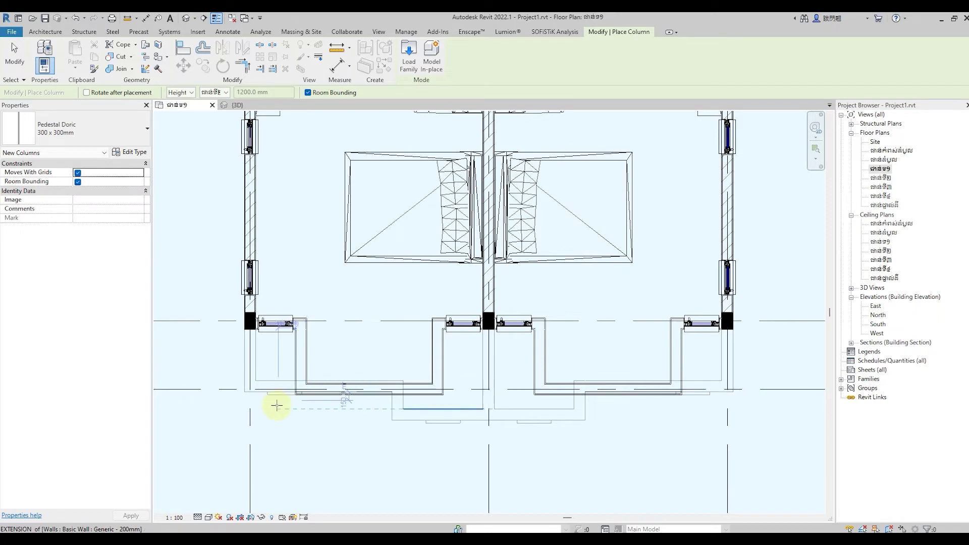
# Place the 300 x 300mm Pedestal Doric column at the front wall corner and view it in 3D.
pyautogui.scroll(2, 281, 402)
pyautogui.scroll(1, 281, 402)
pyautogui.scroll(2, 305, 389)
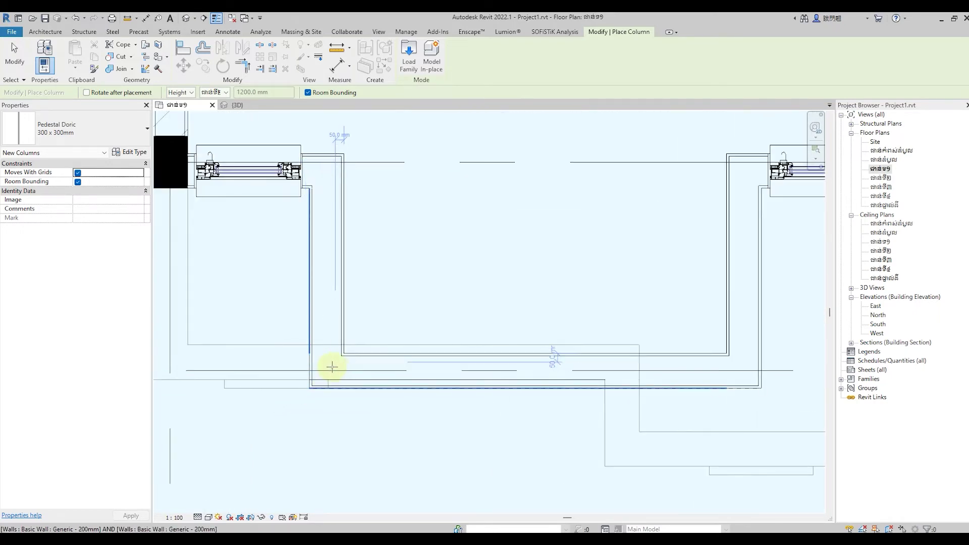
pyautogui.click(326, 371)
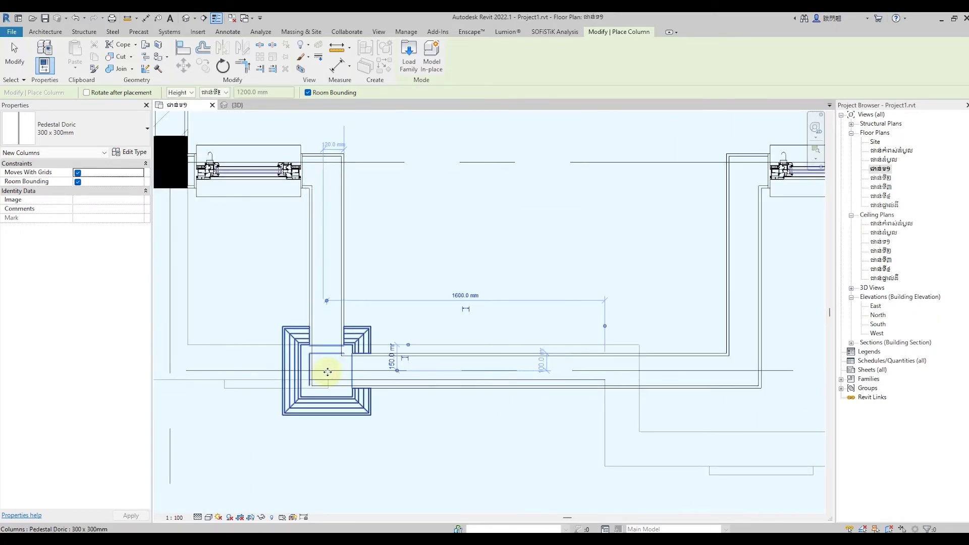
pyautogui.click(14, 53)
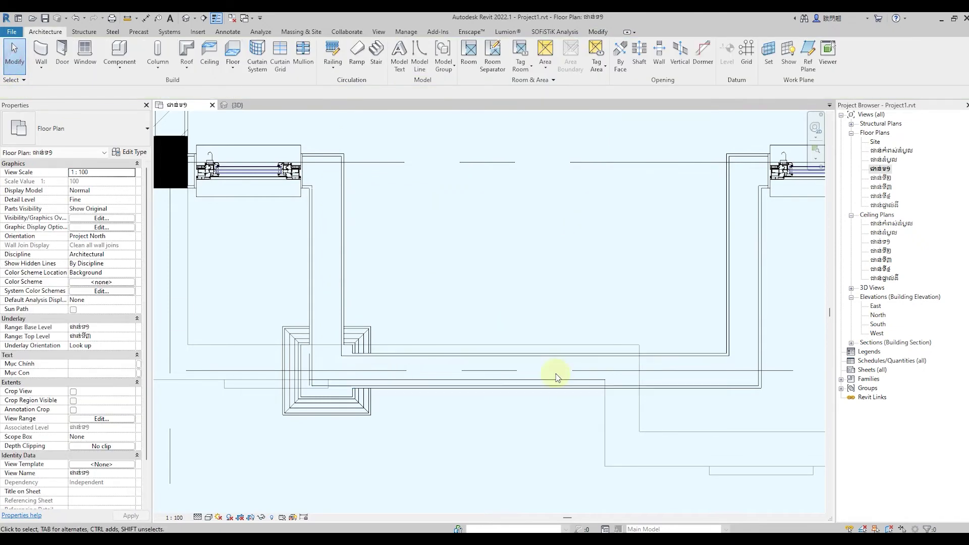
pyautogui.click(187, 21)
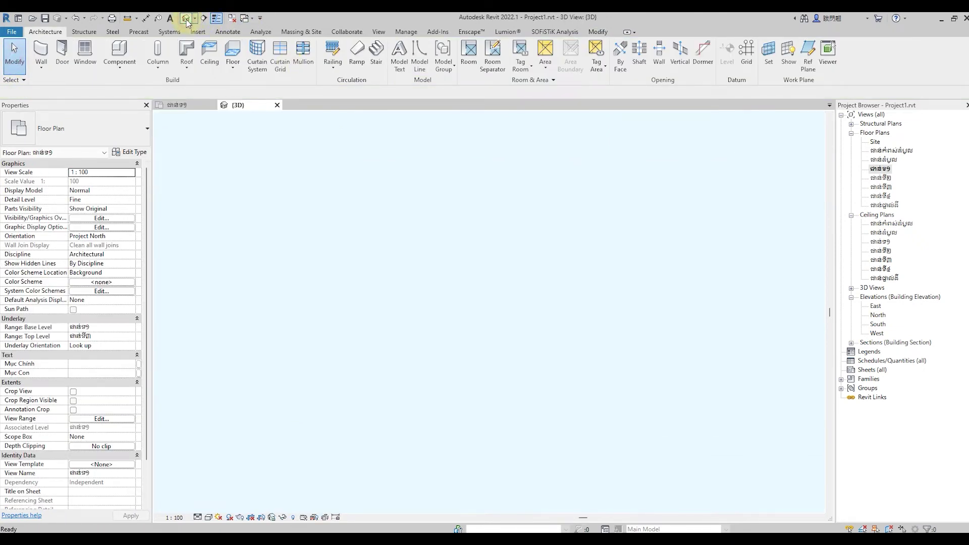
pyautogui.scroll(2, 297, 448)
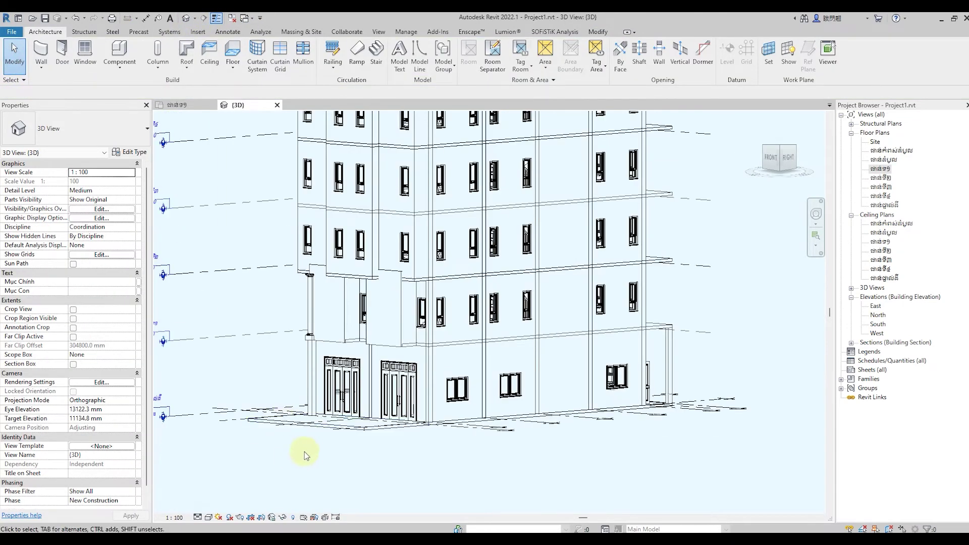
pyautogui.moveTo(344, 459)
pyautogui.keyDown('shift'); pyautogui.mouseDown(button='middle')
pyautogui.moveTo(410, 451)
pyautogui.moveTo(486, 458)
pyautogui.mouseUp(button='middle'); pyautogui.keyUp('shift')
pyautogui.scroll(2, 454, 335)
pyautogui.scroll(2, 464, 317)
pyautogui.scroll(2, 567, 307)
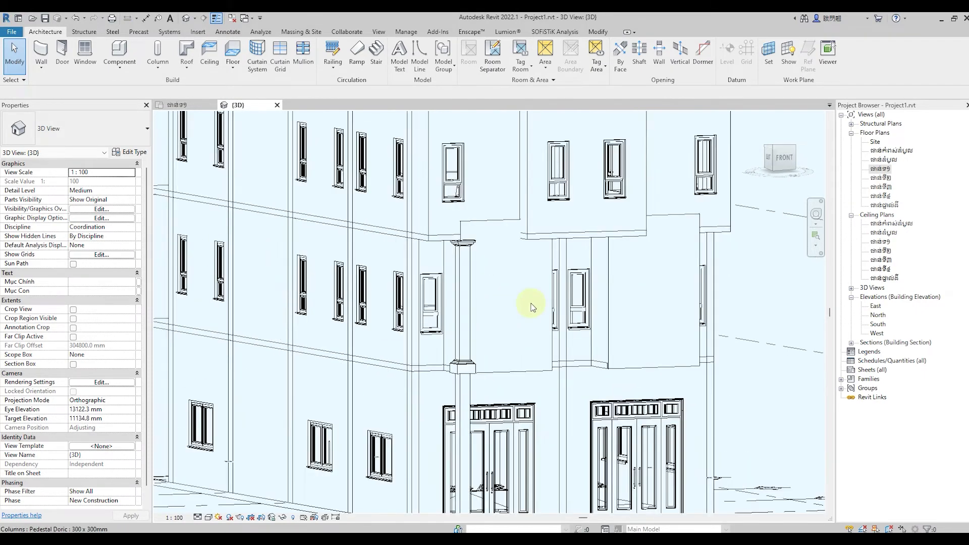
pyautogui.scroll(2, 533, 307)
pyautogui.scroll(2, 505, 315)
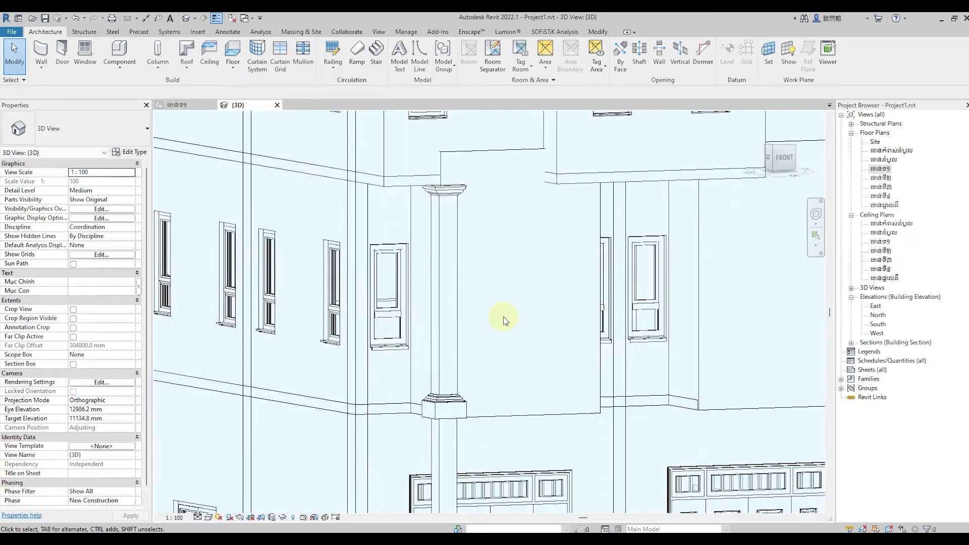
pyautogui.scroll(2, 503, 320)
pyautogui.scroll(-2, 404, 371)
pyautogui.scroll(-2, 398, 369)
pyautogui.scroll(-2, 389, 367)
pyautogui.keyDown('shift'); pyautogui.moveTo(417, 480); pyautogui.dragTo(505, 490, button='middle'); pyautogui.keyUp('shift')
pyautogui.scroll(1, 497, 485)
pyautogui.scroll(1, 497, 492)
pyautogui.scroll(1, 508, 474)
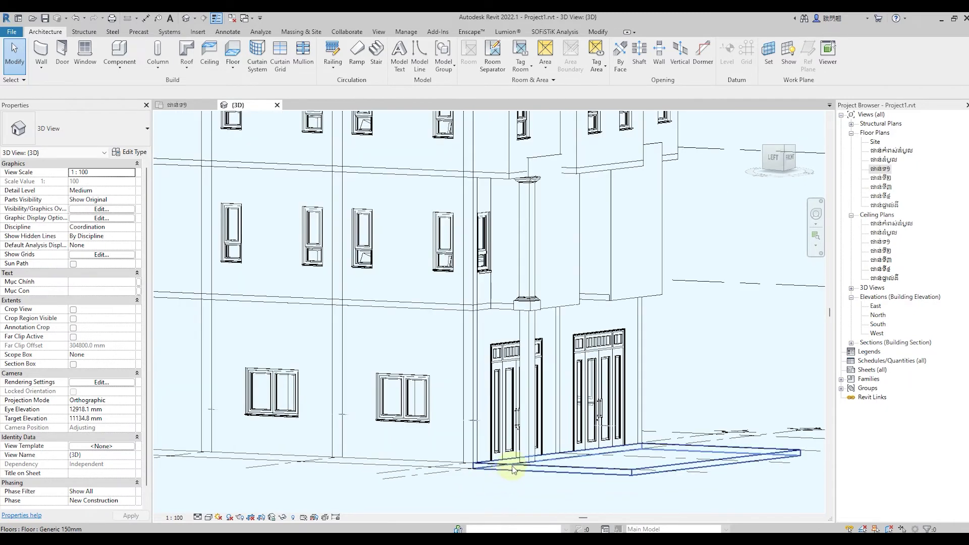
pyautogui.click(539, 423)
pyautogui.click(740, 374)
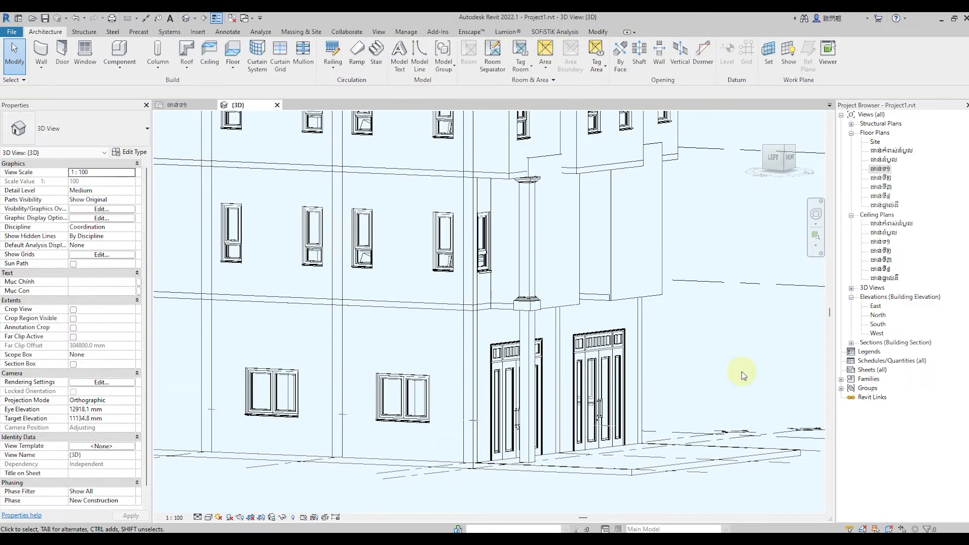
pyautogui.scroll(-2, 437, 482)
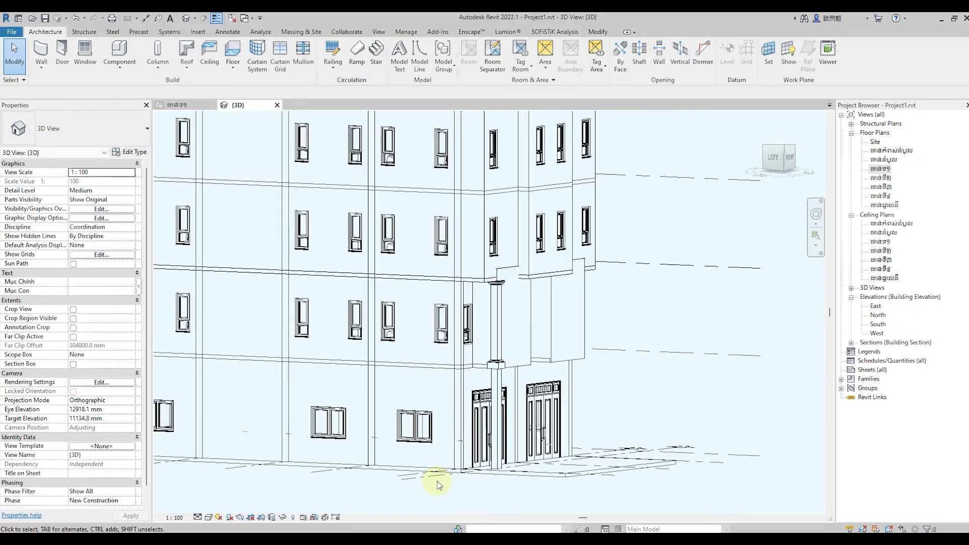
pyautogui.doubleClick(880, 168)
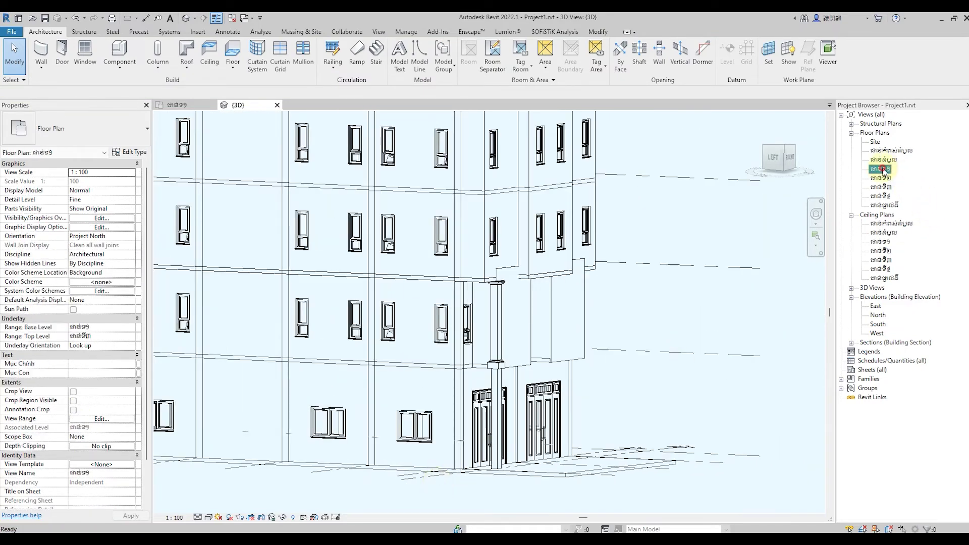
# Delete the Pedestal Doric column from the floor plan.
pyautogui.click(353, 412)
pyautogui.click(390, 442)
pyautogui.click(353, 395)
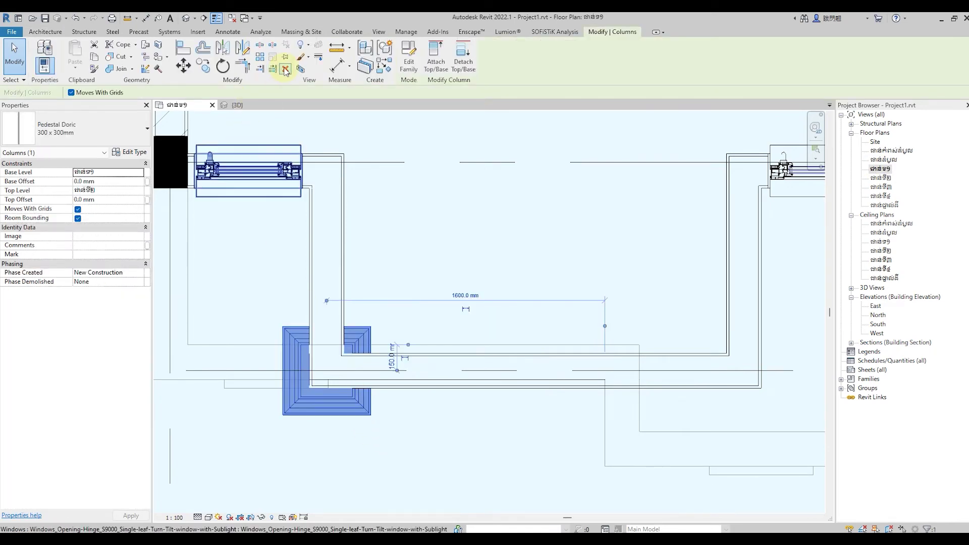
pyautogui.click(285, 69)
pyautogui.scroll(-1, 366, 414)
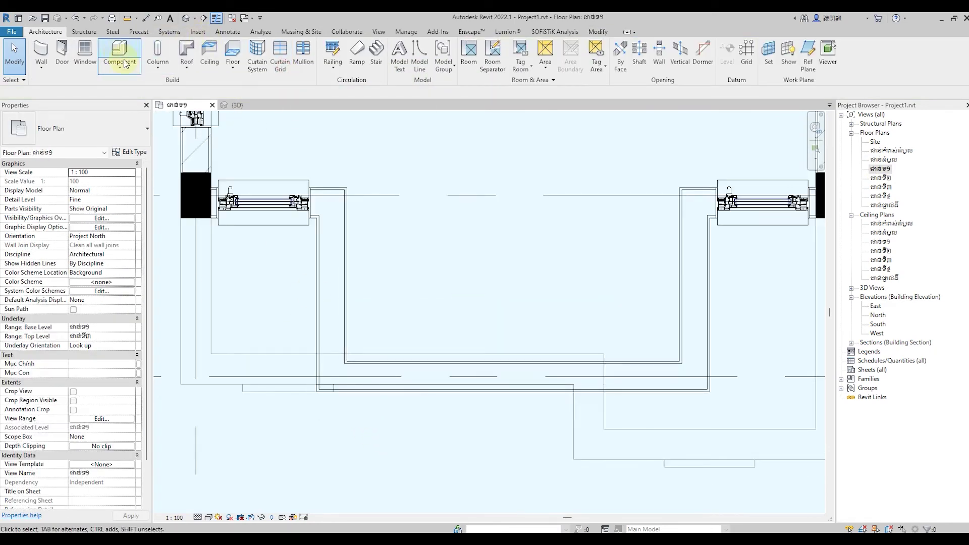
# Load the Metal Clad Column family for a new architectural column.
pyautogui.click(157, 66)
pyautogui.click(173, 102)
pyautogui.click(409, 54)
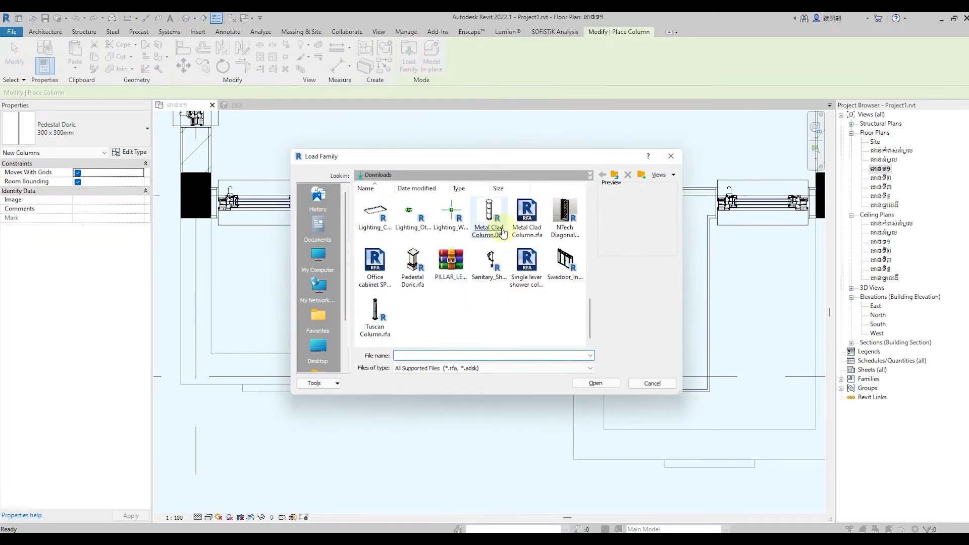
pyautogui.click(489, 217)
pyautogui.doubleClick(442, 266)
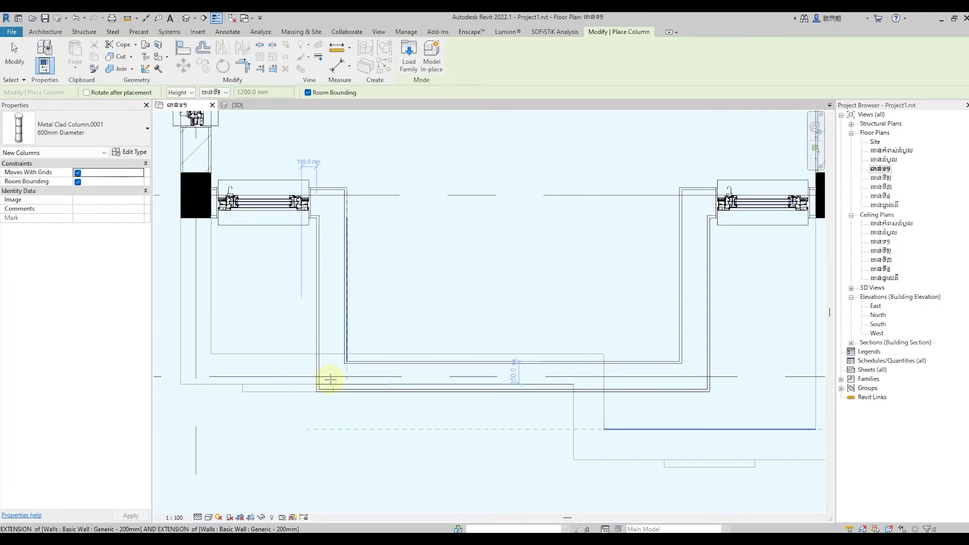
# Place the 600mm Metal Clad Column at the front-left grid intersection and view it in 3D.
pyautogui.scroll(1, 350, 389)
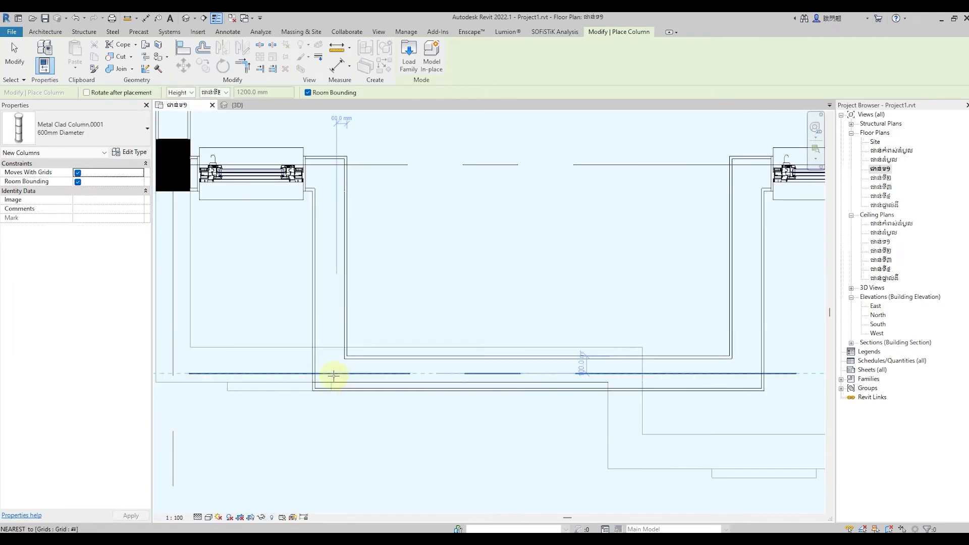
pyautogui.scroll(-2, 534, 364)
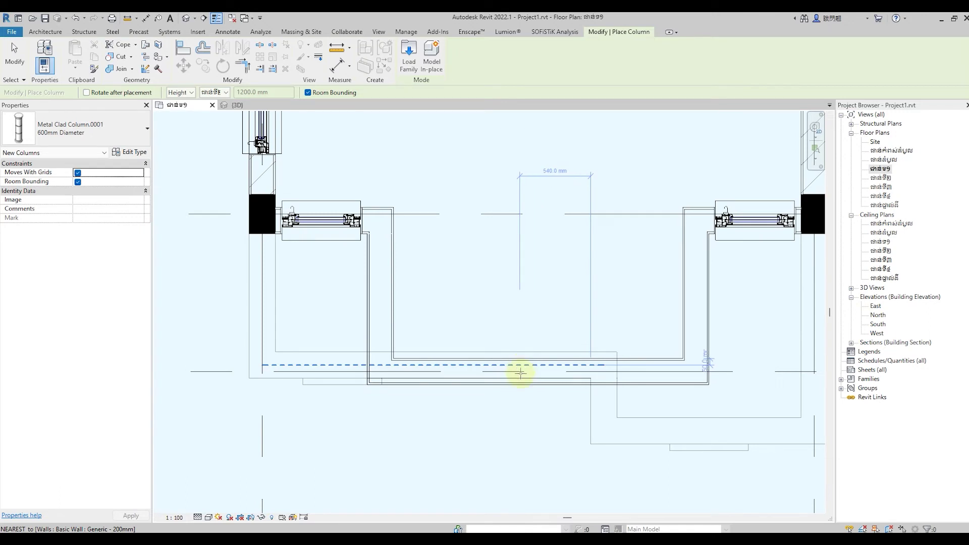
pyautogui.scroll(-1, 464, 428)
pyautogui.scroll(-2, 372, 417)
pyautogui.scroll(1, 372, 404)
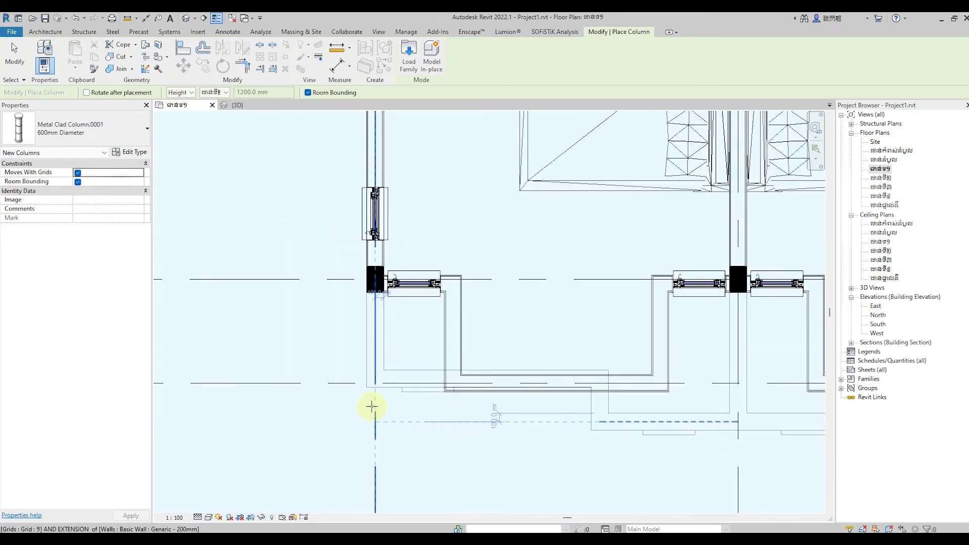
pyautogui.scroll(1, 379, 393)
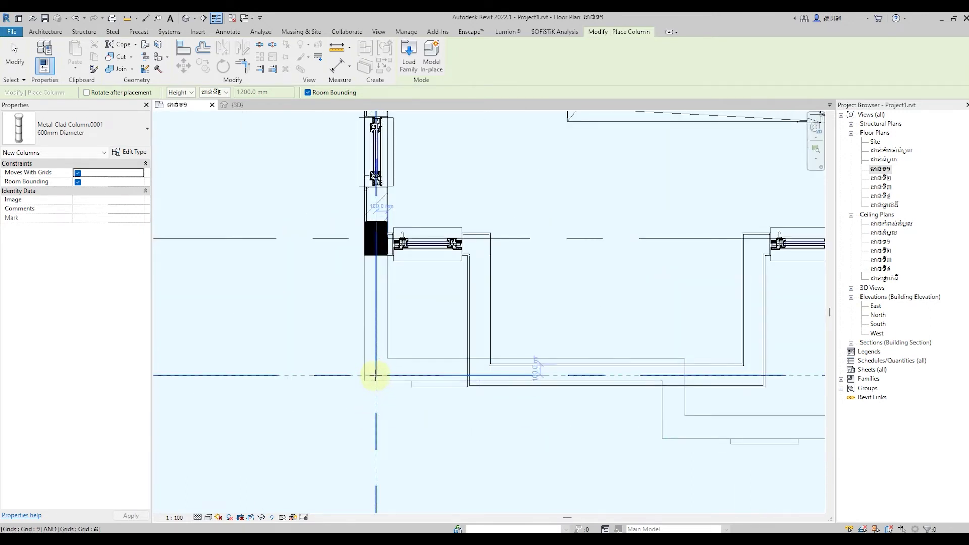
pyautogui.click(375, 375)
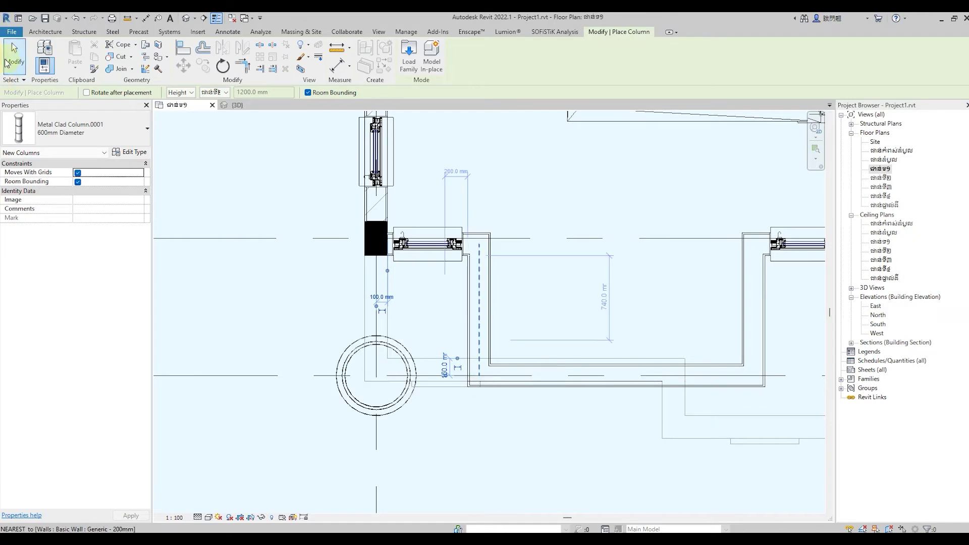
pyautogui.click(14, 57)
pyautogui.click(186, 18)
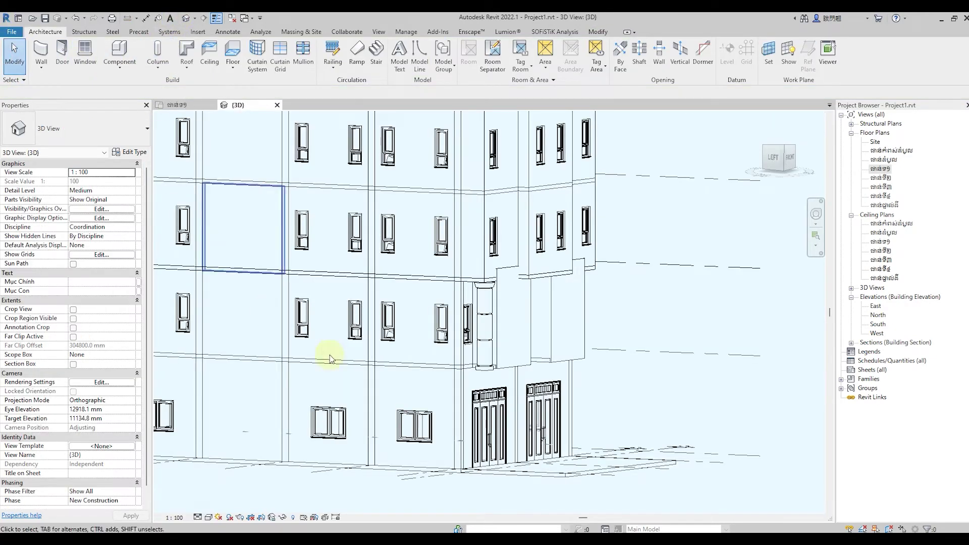
# Inspect the round column in 3D and the South elevation, then return to the ជាន់ទី១ plan.
pyautogui.scroll(2, 703, 372)
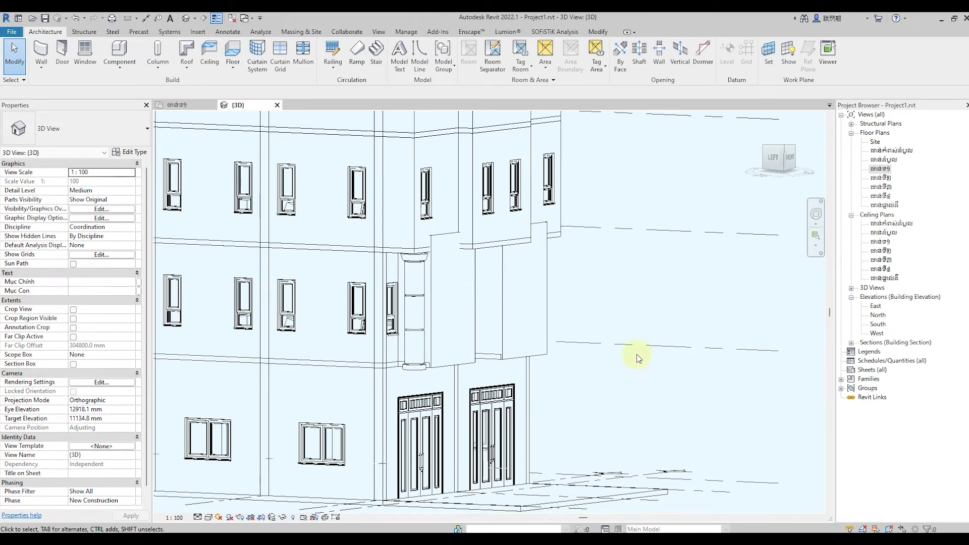
pyautogui.moveTo(629, 368)
pyautogui.keyDown('shift'); pyautogui.mouseDown(button='middle')
pyautogui.moveTo(649, 340)
pyautogui.moveTo(705, 364)
pyautogui.moveTo(710, 402)
pyautogui.moveTo(605, 406)
pyautogui.moveTo(514, 384)
pyautogui.mouseUp(button='middle'); pyautogui.keyUp('shift')
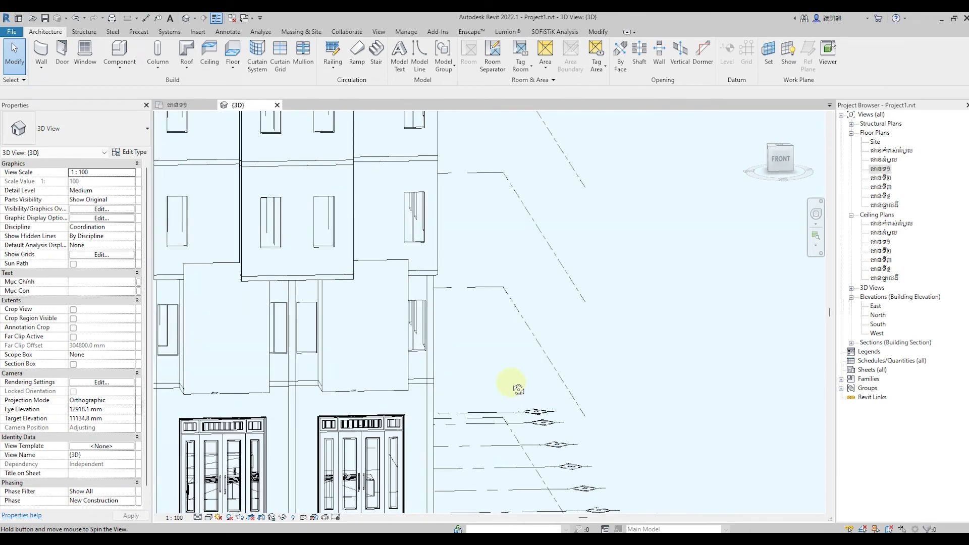
pyautogui.doubleClick(878, 324)
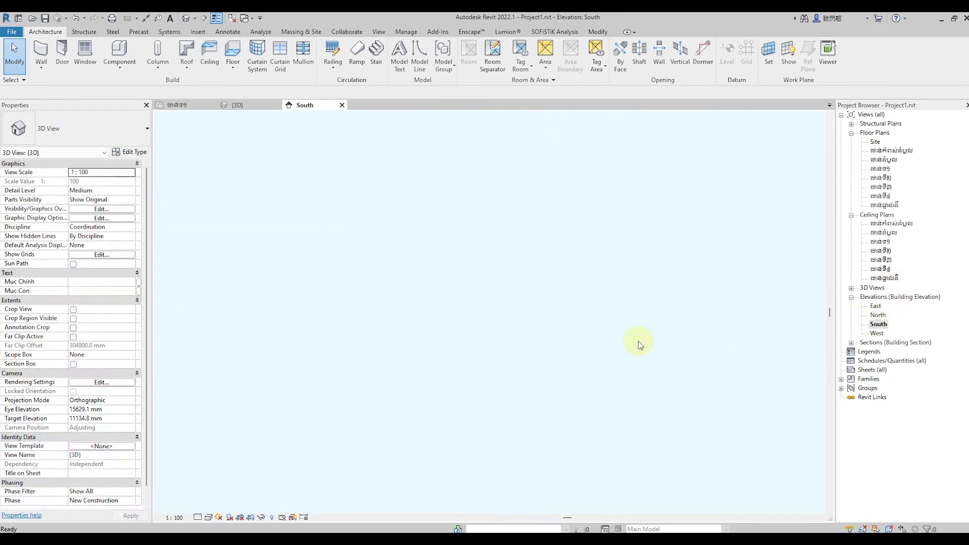
pyautogui.scroll(2, 447, 433)
pyautogui.scroll(2, 434, 429)
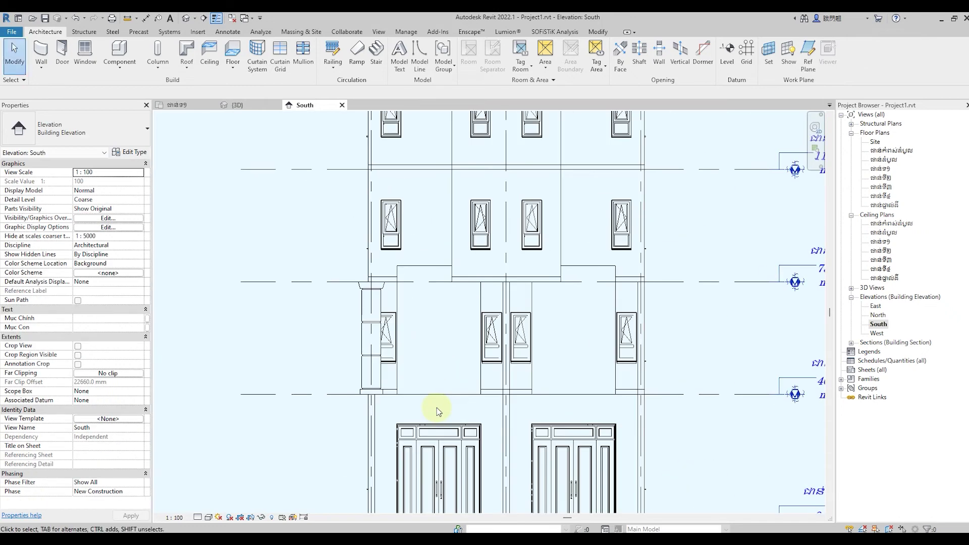
pyautogui.scroll(2, 433, 428)
pyautogui.click(336, 338)
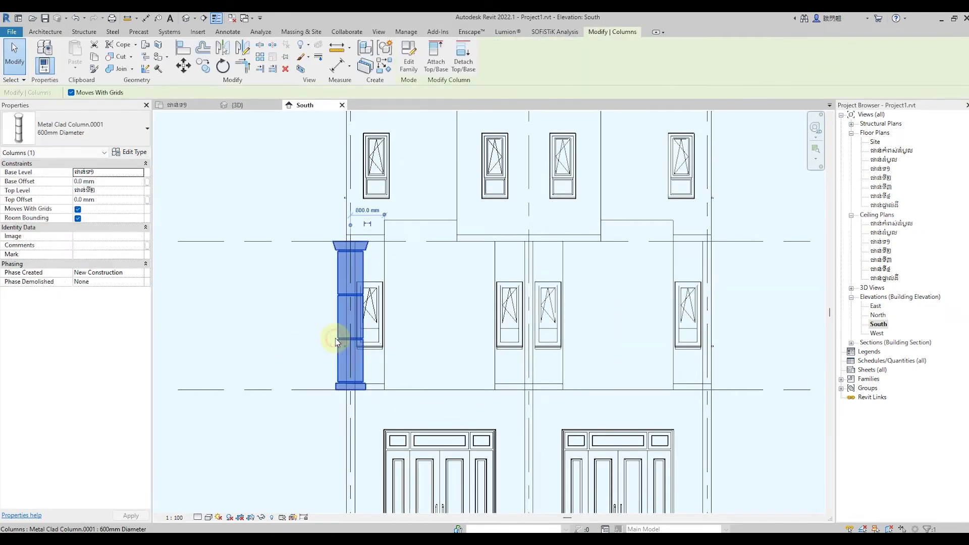
pyautogui.doubleClick(883, 171)
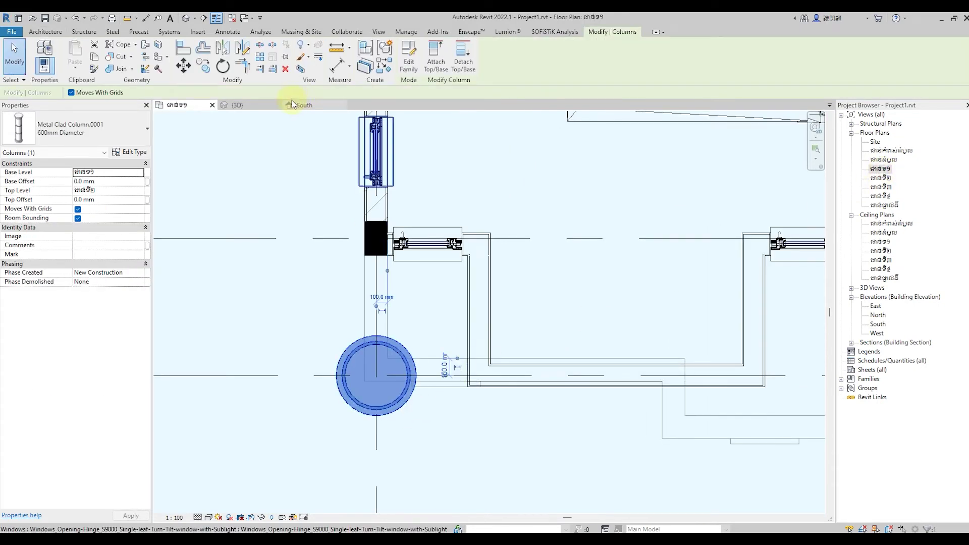
# Move the round column right from the grid intersection to the stepped wall corner.
pyautogui.click(183, 65)
pyautogui.click(373, 377)
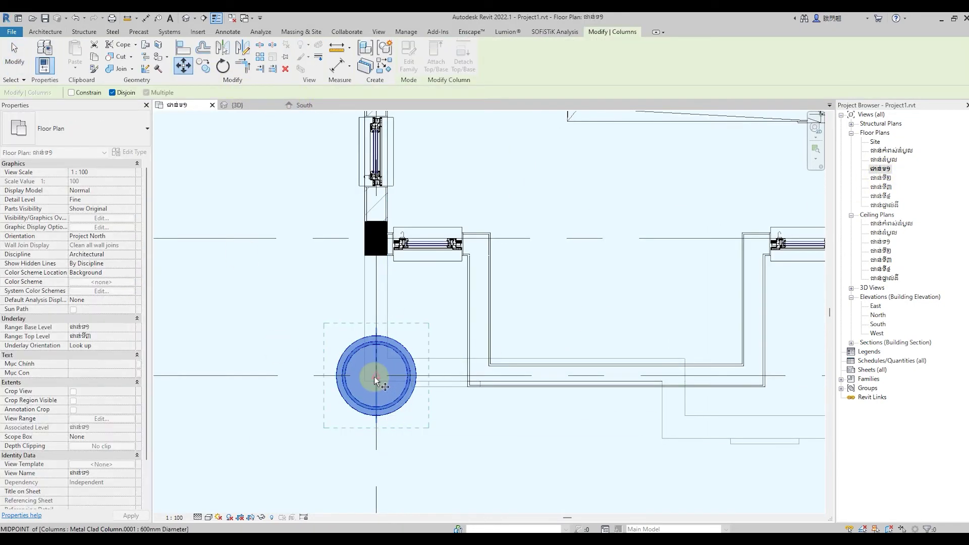
pyautogui.click(478, 377)
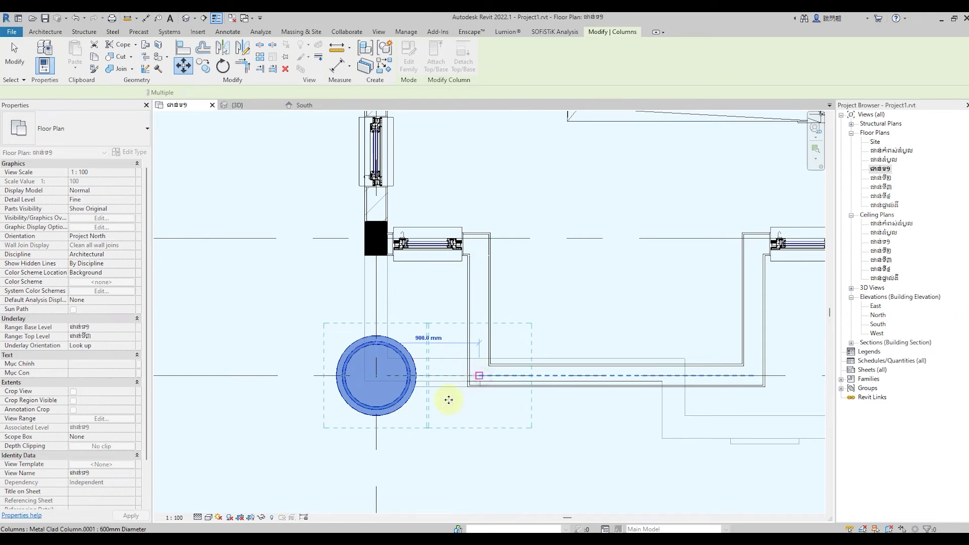
pyautogui.press('Escape')
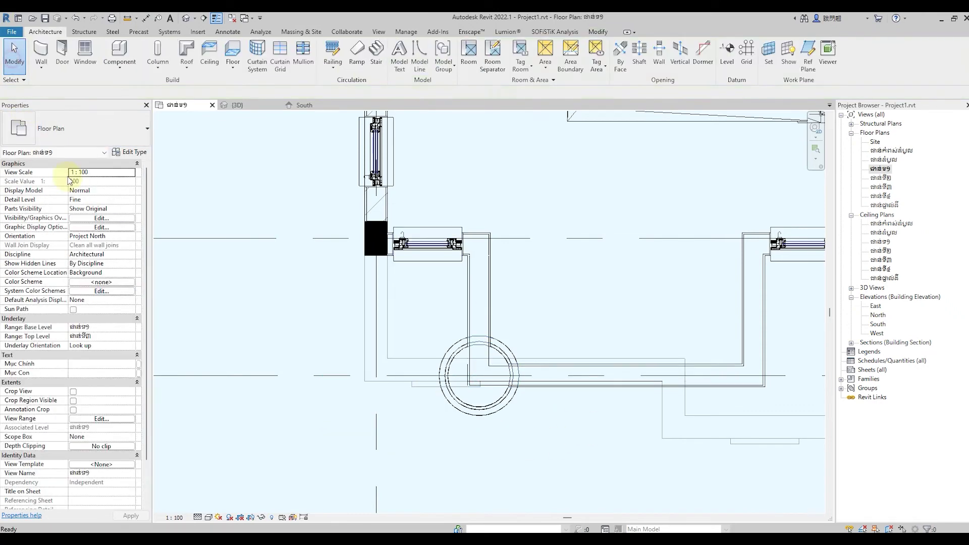
# Delete the horizontal wall beside the column and extend the vertical wall into it, then view in 3D.
pyautogui.click(555, 386)
pyautogui.click(283, 68)
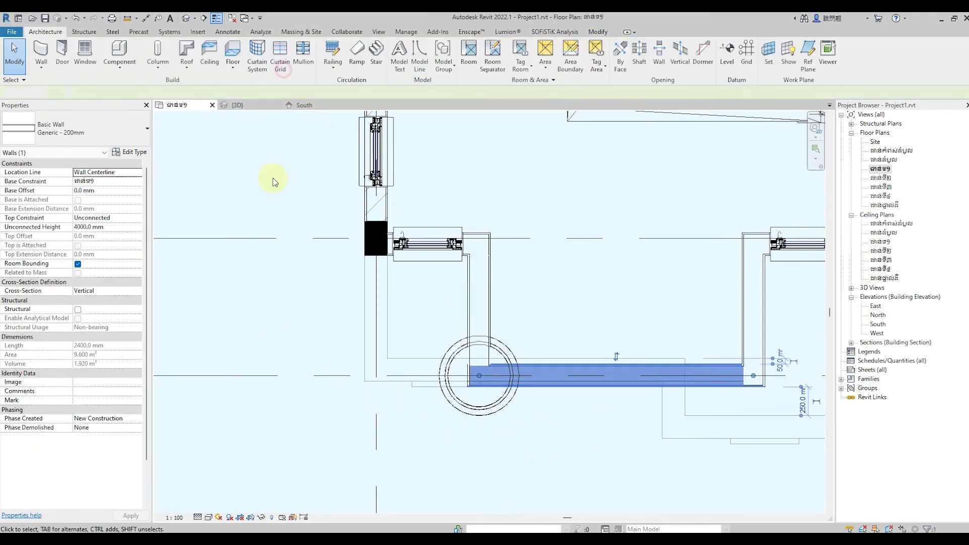
pyautogui.scroll(1, 535, 328)
pyautogui.click(484, 304)
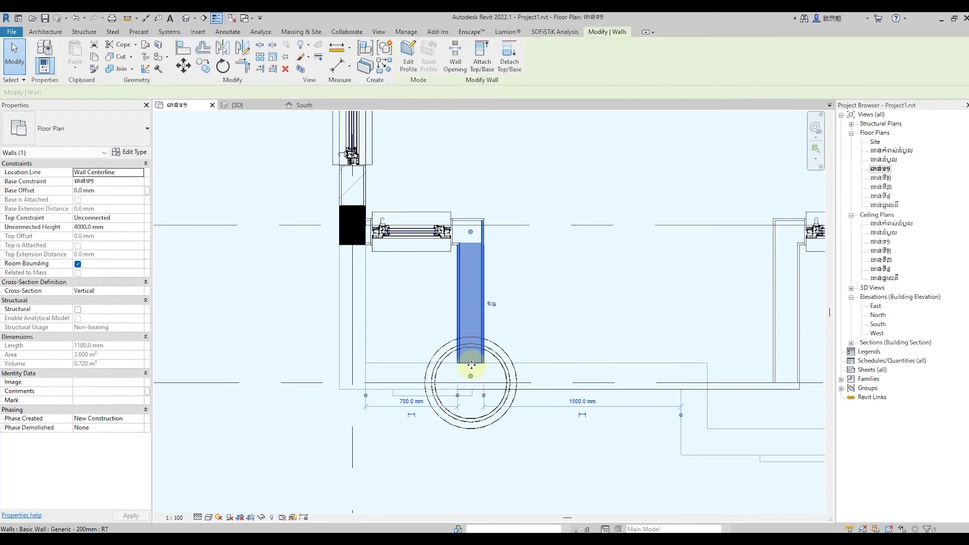
pyautogui.moveTo(472, 380)
pyautogui.mouseDown()
pyautogui.moveTo(470, 344)
pyautogui.moveTo(486, 334)
pyautogui.mouseUp()
pyautogui.click(589, 317)
pyautogui.scroll(-2, 383, 353)
pyautogui.scroll(-1, 460, 399)
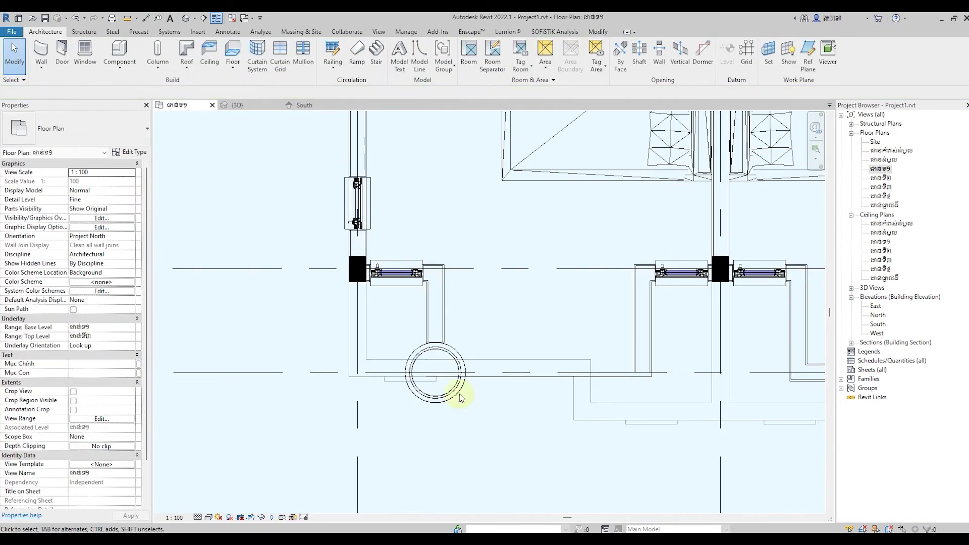
pyautogui.click(185, 19)
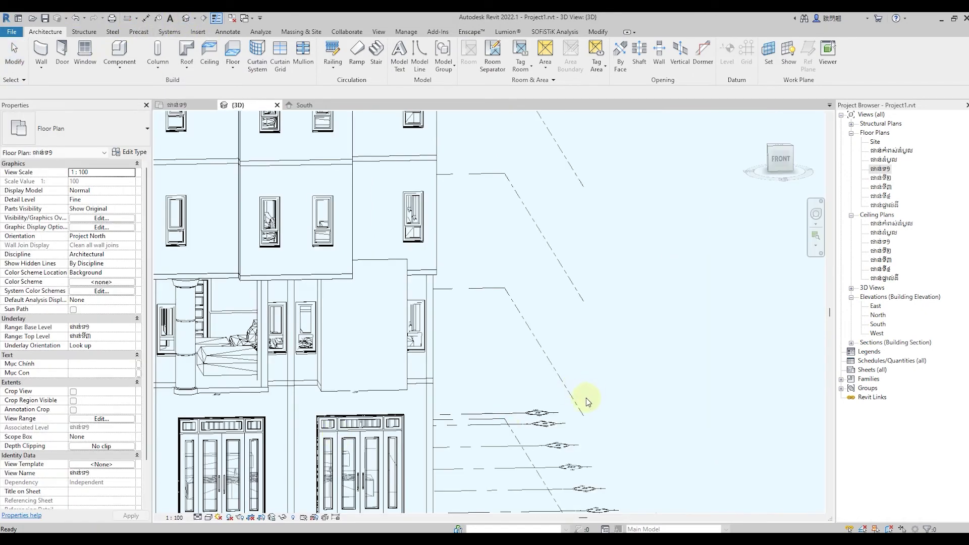
# Orbit around the building's front corner in 3D to inspect the column, then reopen the floor plan.
pyautogui.moveTo(591, 381)
pyautogui.keyDown('shift'); pyautogui.mouseDown(button='middle')
pyautogui.moveTo(718, 367)
pyautogui.moveTo(709, 363)
pyautogui.mouseUp(button='middle'); pyautogui.keyUp('shift')
pyautogui.scroll(2, 415, 346)
pyautogui.scroll(1, 577, 371)
pyautogui.moveTo(577, 371)
pyautogui.keyDown('shift'); pyautogui.mouseDown(button='middle')
pyautogui.moveTo(620, 358)
pyautogui.moveTo(633, 368)
pyautogui.moveTo(626, 389)
pyautogui.moveTo(645, 378)
pyautogui.mouseUp(button='middle'); pyautogui.keyUp('shift')
pyautogui.scroll(2, 645, 378)
pyautogui.scroll(-2, 466, 345)
pyautogui.scroll(-2, 444, 380)
pyautogui.moveTo(601, 383)
pyautogui.keyDown('shift'); pyautogui.mouseDown(button='middle')
pyautogui.moveTo(557, 373)
pyautogui.moveTo(486, 380)
pyautogui.moveTo(556, 376)
pyautogui.moveTo(566, 387)
pyautogui.moveTo(538, 387)
pyautogui.moveTo(584, 389)
pyautogui.moveTo(530, 387)
pyautogui.mouseUp(button='middle'); pyautogui.keyUp('shift')
pyautogui.scroll(-2, 640, 369)
pyautogui.scroll(1, 314, 344)
pyautogui.scroll(2, 314, 344)
pyautogui.scroll(2, 314, 343)
pyautogui.moveTo(284, 413)
pyautogui.keyDown('shift'); pyautogui.mouseDown(button='middle')
pyautogui.moveTo(281, 426)
pyautogui.moveTo(221, 427)
pyautogui.mouseUp(button='middle'); pyautogui.keyUp('shift')
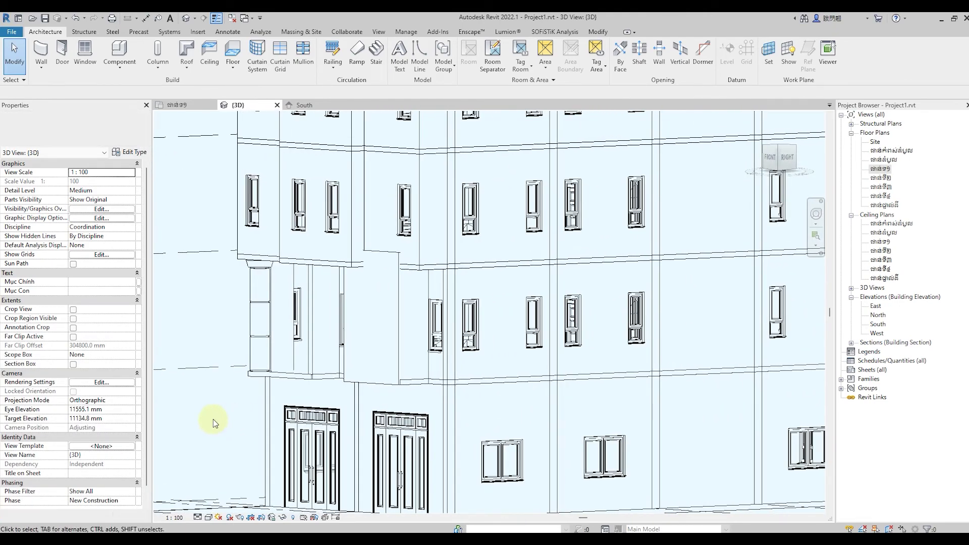
pyautogui.scroll(2, 224, 411)
pyautogui.moveTo(247, 394)
pyautogui.keyDown('shift'); pyautogui.mouseDown(button='middle')
pyautogui.moveTo(240, 422)
pyautogui.moveTo(218, 433)
pyautogui.moveTo(173, 422)
pyautogui.moveTo(264, 385)
pyautogui.moveTo(281, 406)
pyautogui.moveTo(313, 417)
pyautogui.moveTo(333, 409)
pyautogui.mouseUp(button='middle'); pyautogui.keyUp('shift')
pyautogui.doubleClick(880, 169)
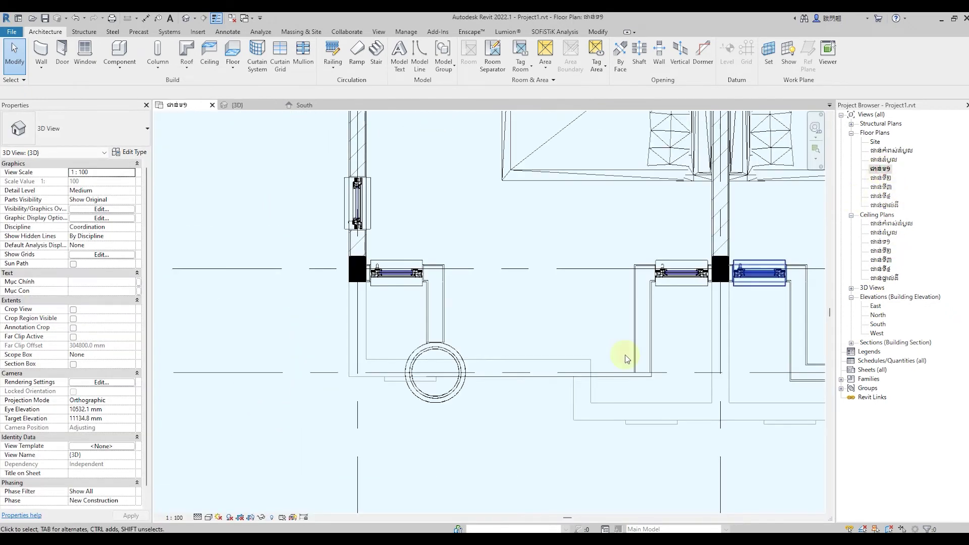
# Change the Metal Clad Column type diameter to 400 mm.
pyautogui.click(458, 394)
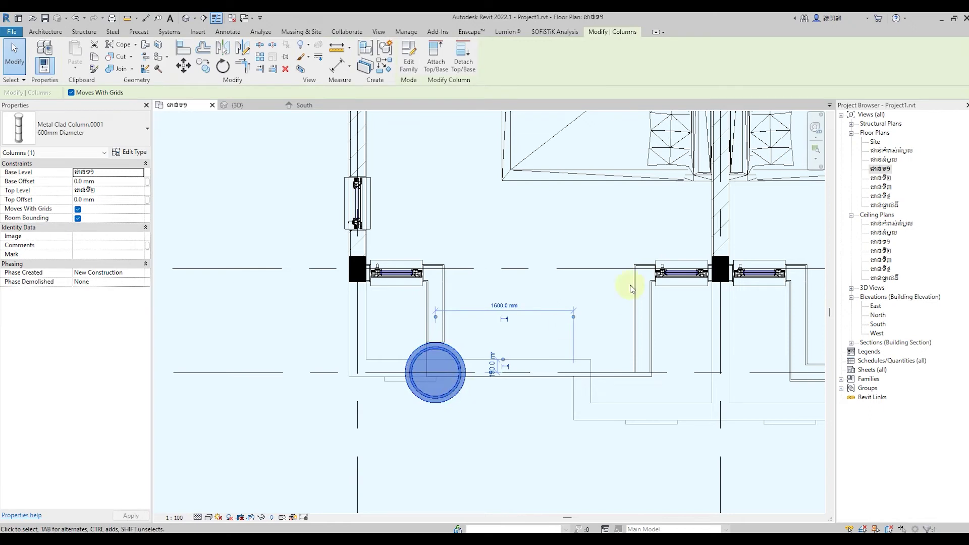
pyautogui.click(127, 152)
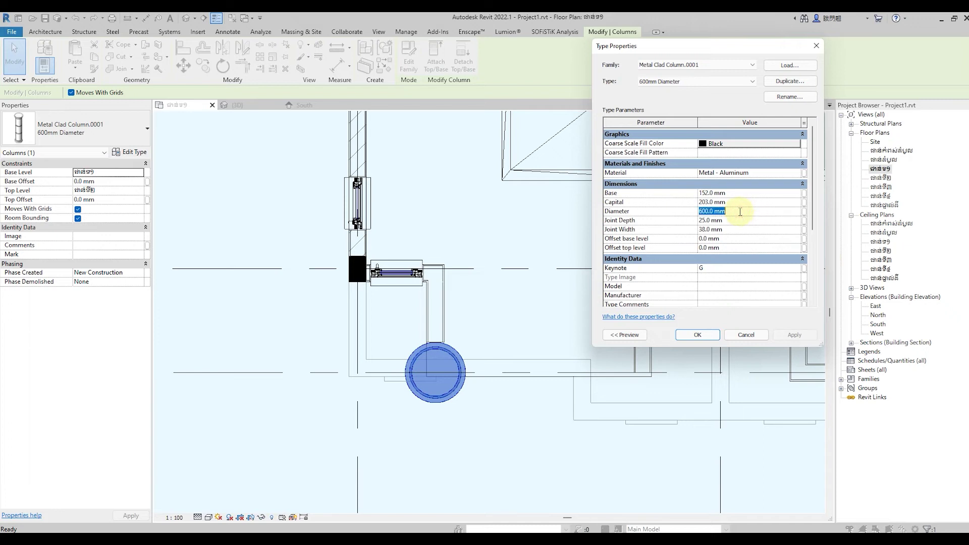
pyautogui.write('500')
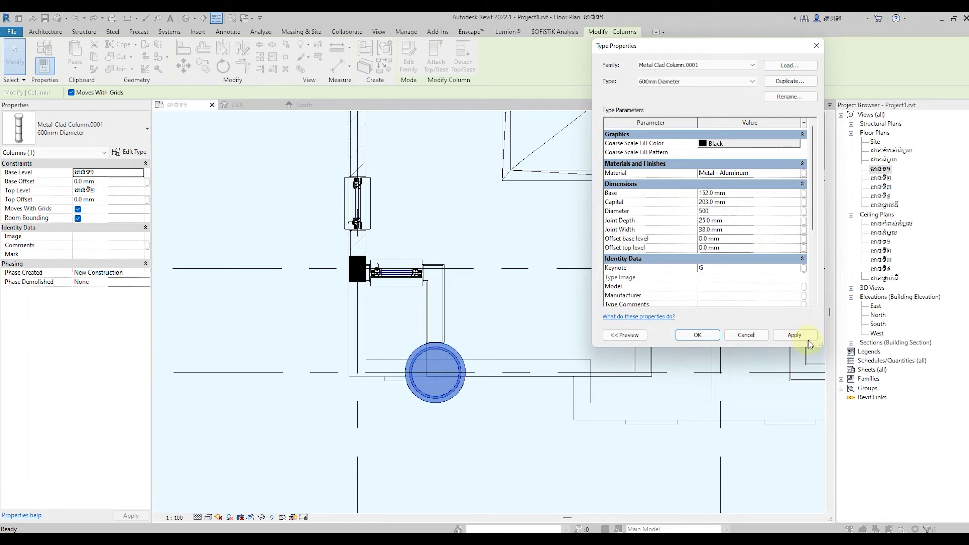
pyautogui.click(803, 334)
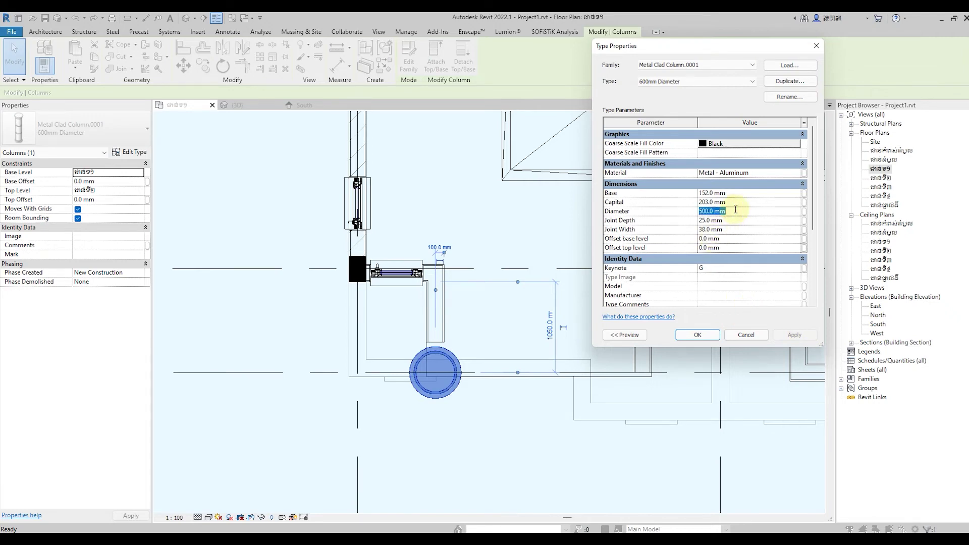
pyautogui.click(795, 335)
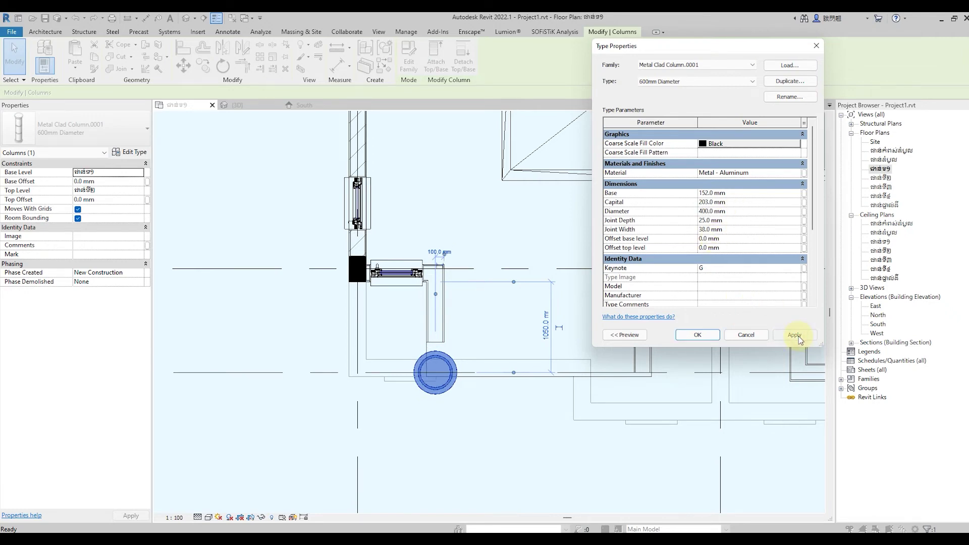
pyautogui.click(698, 335)
pyautogui.click(539, 417)
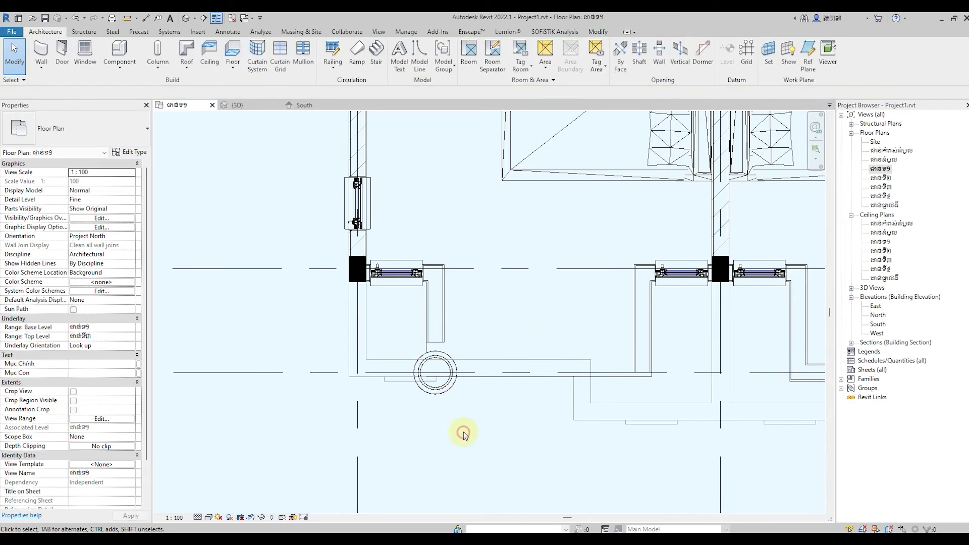
# Extend the side wall's end to the column midpoint and check the result in 3D.
pyautogui.click(439, 335)
pyautogui.scroll(2, 437, 341)
pyautogui.moveTo(435, 346); pyautogui.dragTo(432, 363)
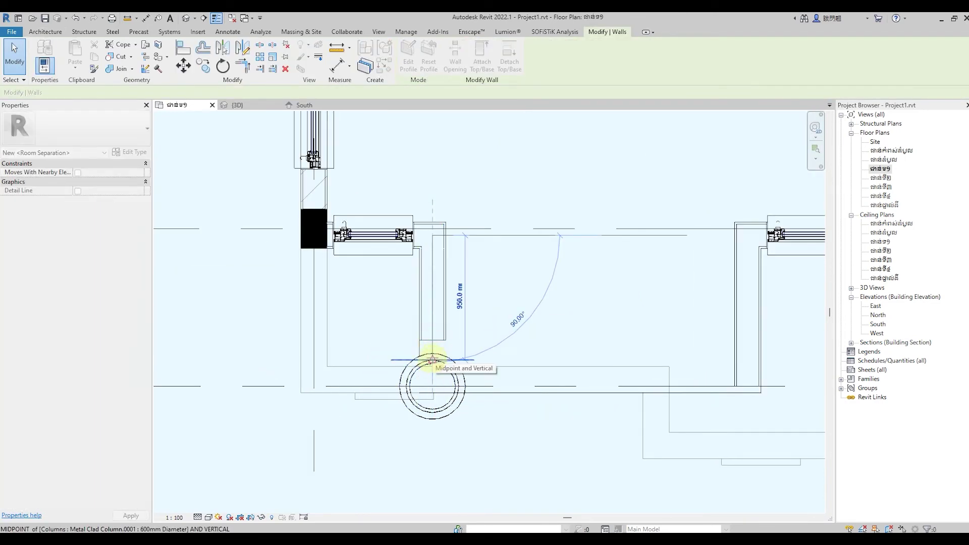
pyautogui.moveTo(413, 431); pyautogui.dragTo(464, 450)
pyautogui.click(468, 449)
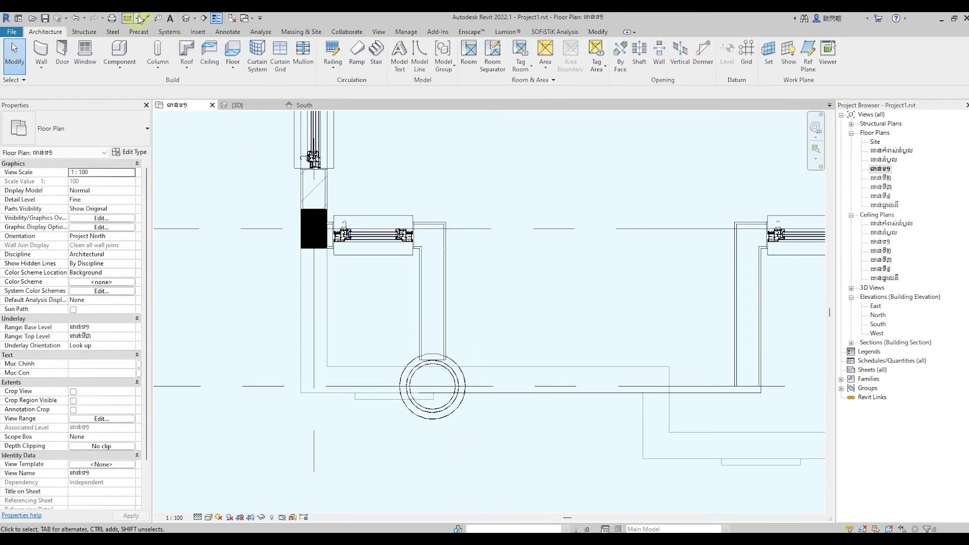
pyautogui.click(186, 19)
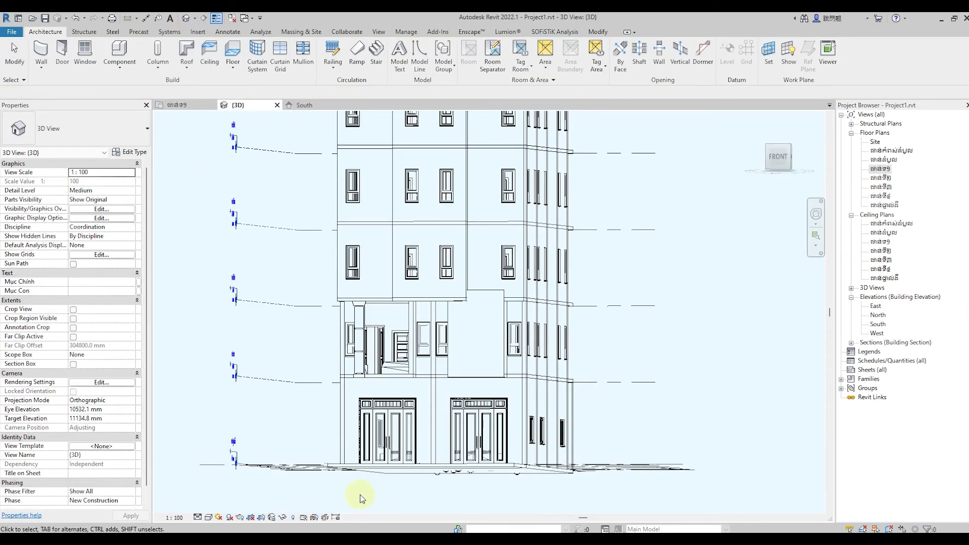
pyautogui.keyDown('shift'); pyautogui.moveTo(379, 500); pyautogui.dragTo(417, 496, button='middle'); pyautogui.keyUp('shift')
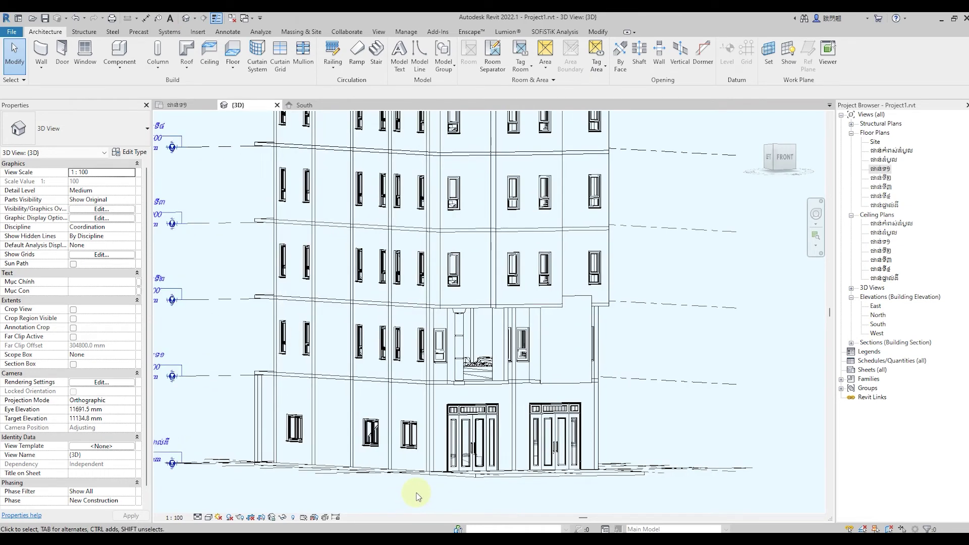
pyautogui.doubleClick(880, 170)
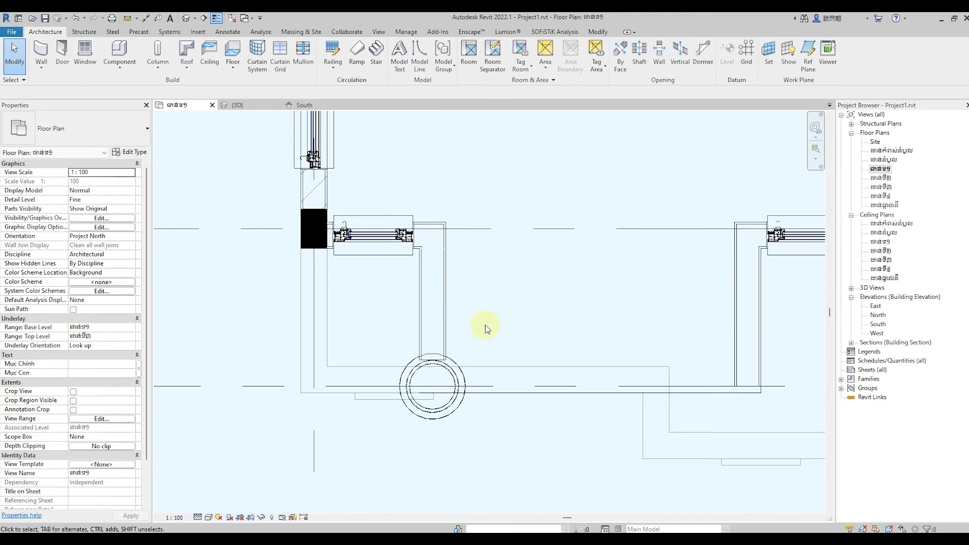
# Set the column type diameter to 500 mm and check it in 3D.
pyautogui.click(455, 380)
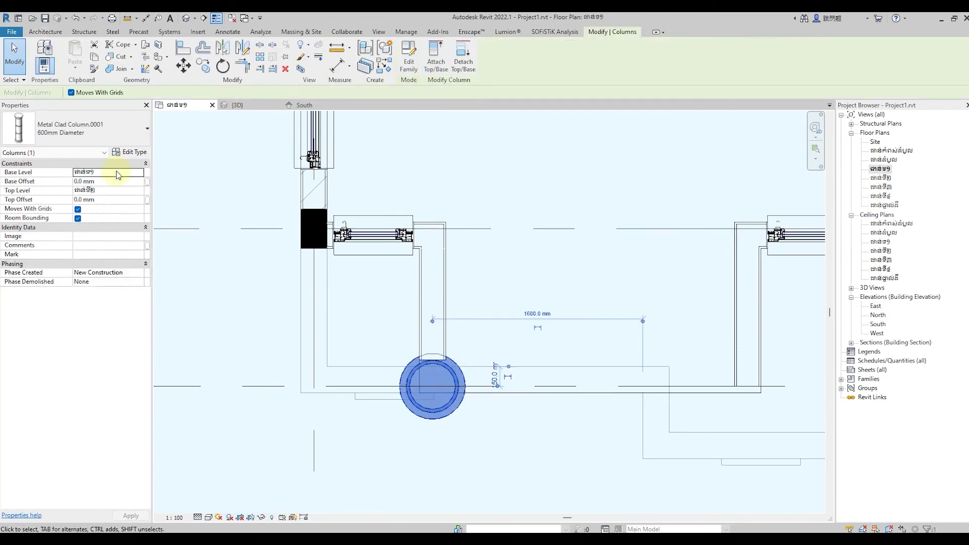
pyautogui.click(131, 153)
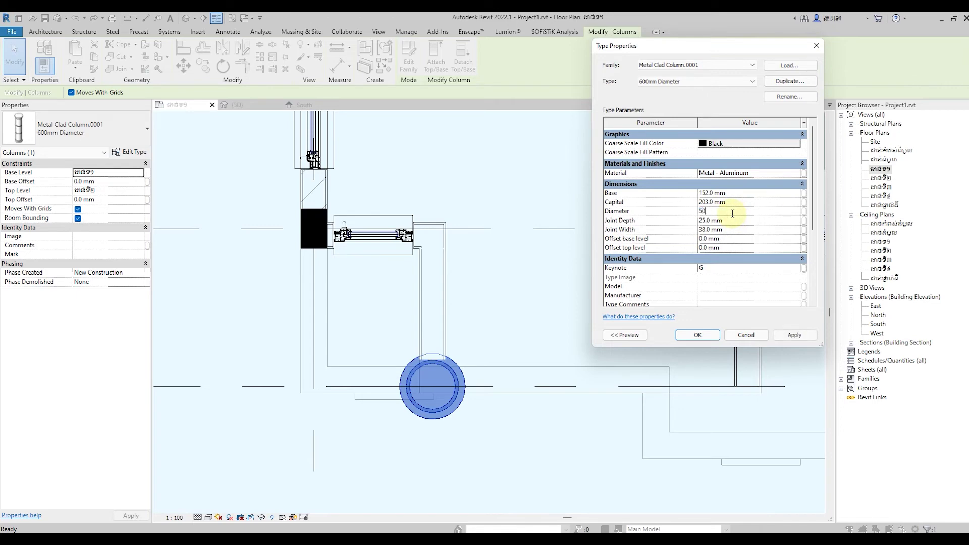
pyautogui.click(795, 335)
pyautogui.click(697, 335)
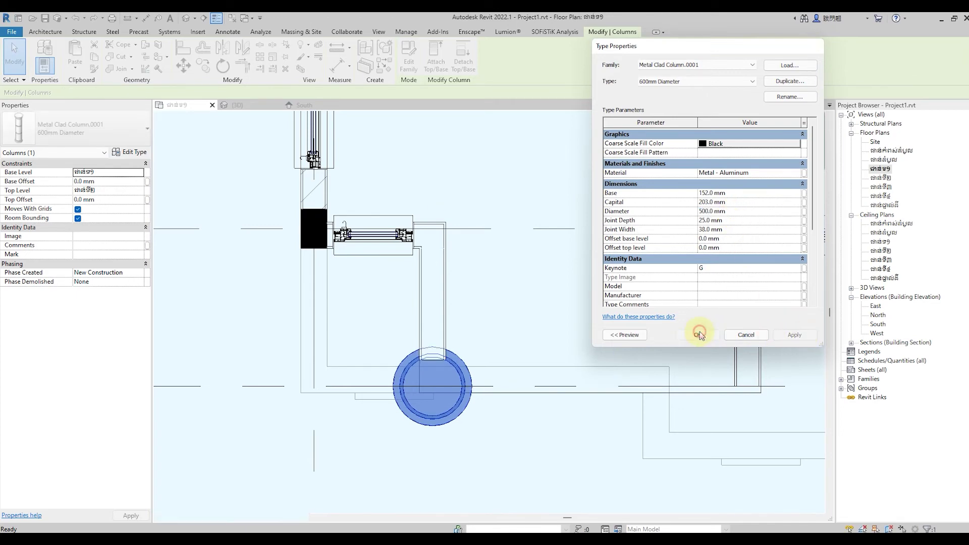
pyautogui.click(186, 19)
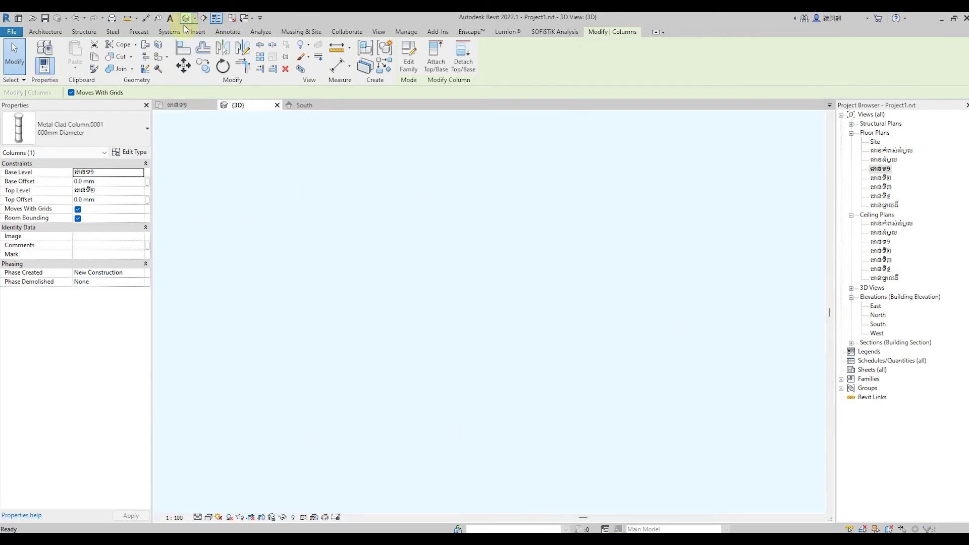
pyautogui.click(362, 495)
pyautogui.moveTo(363, 497)
pyautogui.keyDown('shift'); pyautogui.mouseDown(button='middle')
pyautogui.moveTo(403, 507)
pyautogui.moveTo(314, 480)
pyautogui.mouseUp(button='middle'); pyautogui.keyUp('shift')
pyautogui.doubleClick(881, 169)
# Set the column type diameter to 600 mm, check it in 3D, and reselect the column.
pyautogui.click(460, 358)
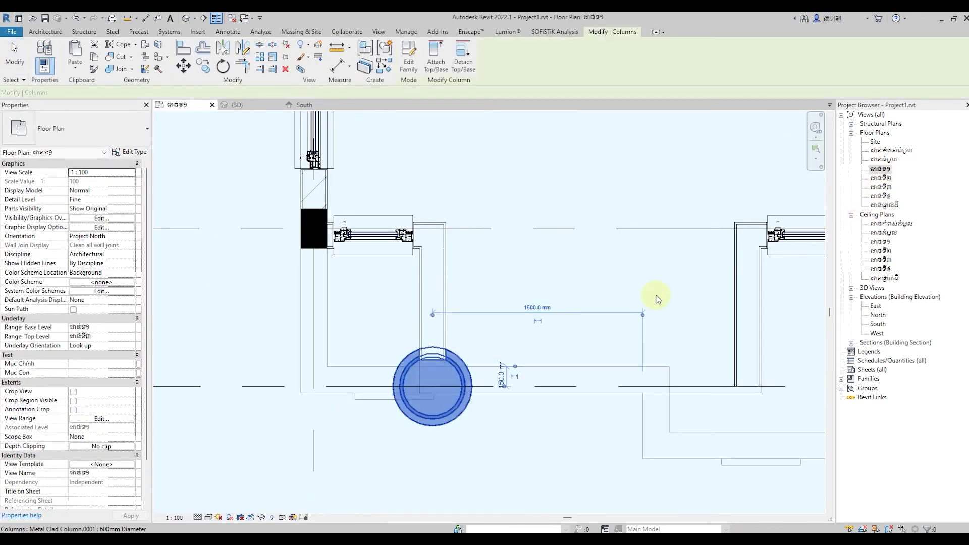
pyautogui.click(130, 152)
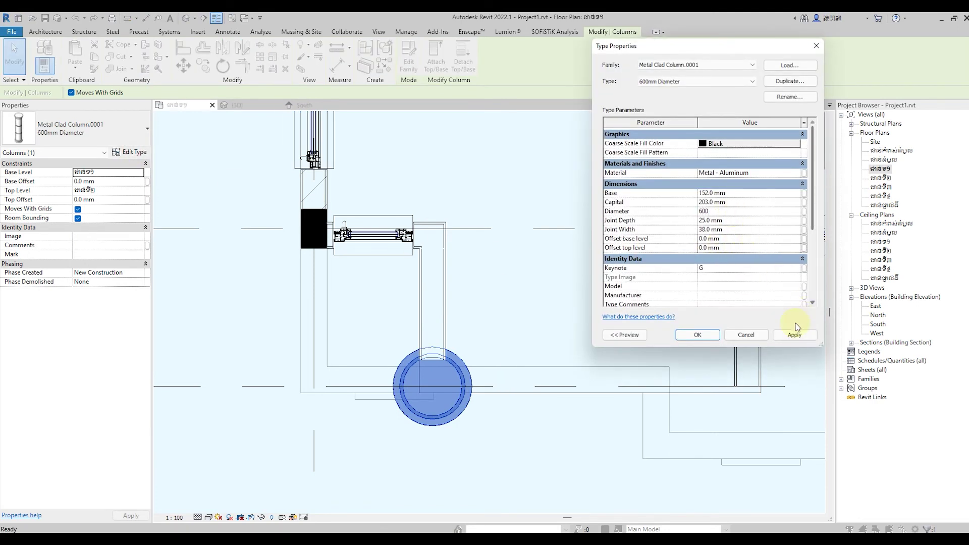
pyautogui.click(794, 335)
pyautogui.click(698, 335)
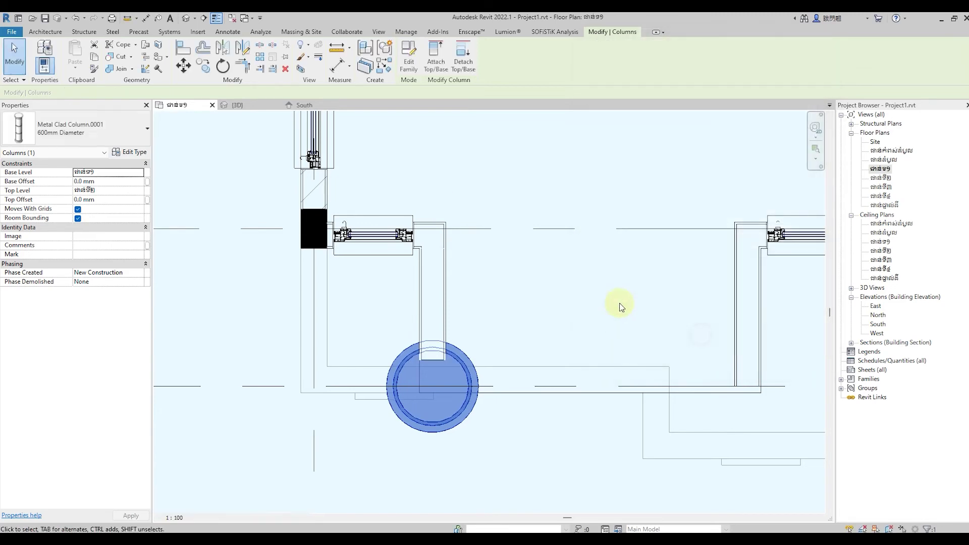
pyautogui.click(185, 20)
pyautogui.moveTo(335, 491)
pyautogui.keyDown('shift'); pyautogui.mouseDown(button='middle')
pyautogui.moveTo(346, 497)
pyautogui.moveTo(322, 499)
pyautogui.moveTo(328, 492)
pyautogui.mouseUp(button='middle'); pyautogui.keyUp('shift')
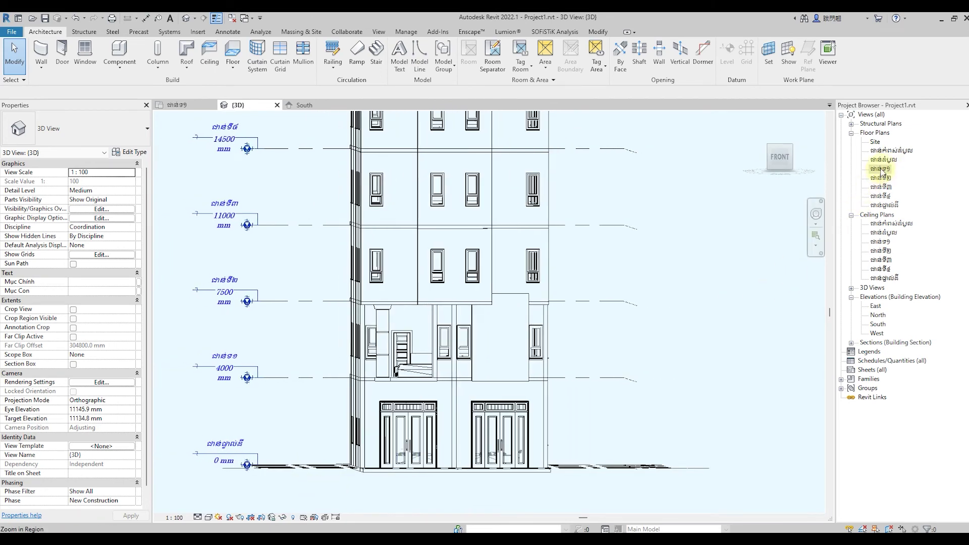
pyautogui.doubleClick(882, 170)
pyautogui.click(455, 411)
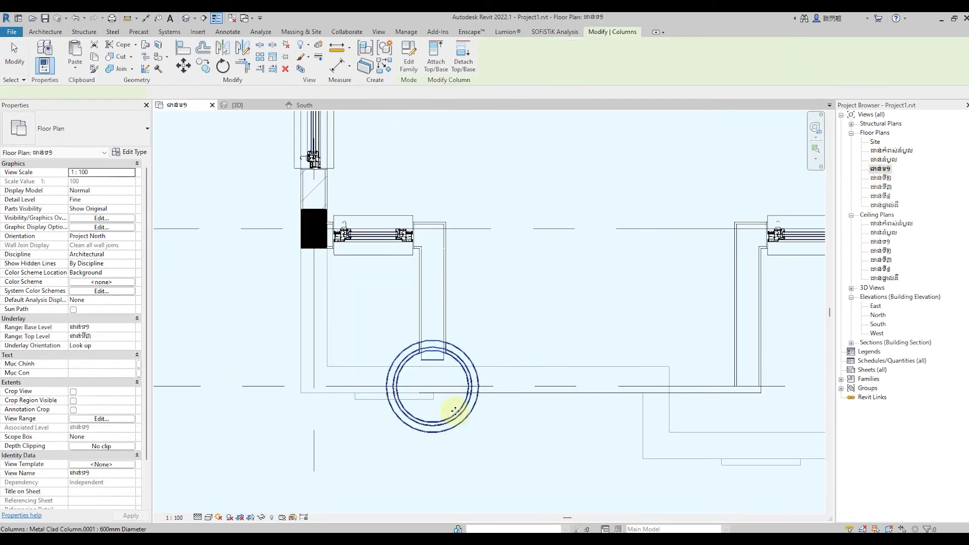
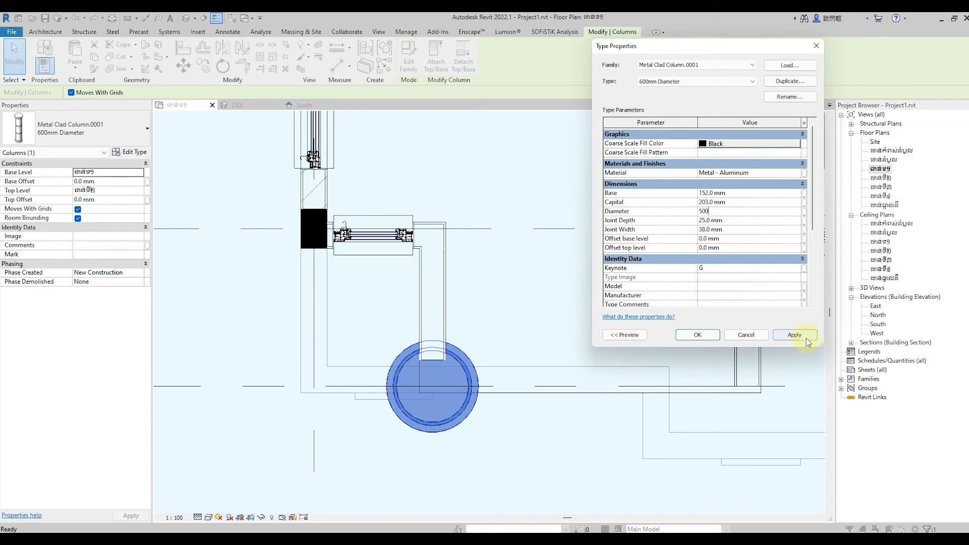
# Apply the 500 mm column diameter and mirror-copy the column across a vertical axis on the wall line.
pyautogui.click(697, 335)
pyautogui.press('dm')
pyautogui.scroll(-3, 223, 320)
pyautogui.scroll(2, 303, 398)
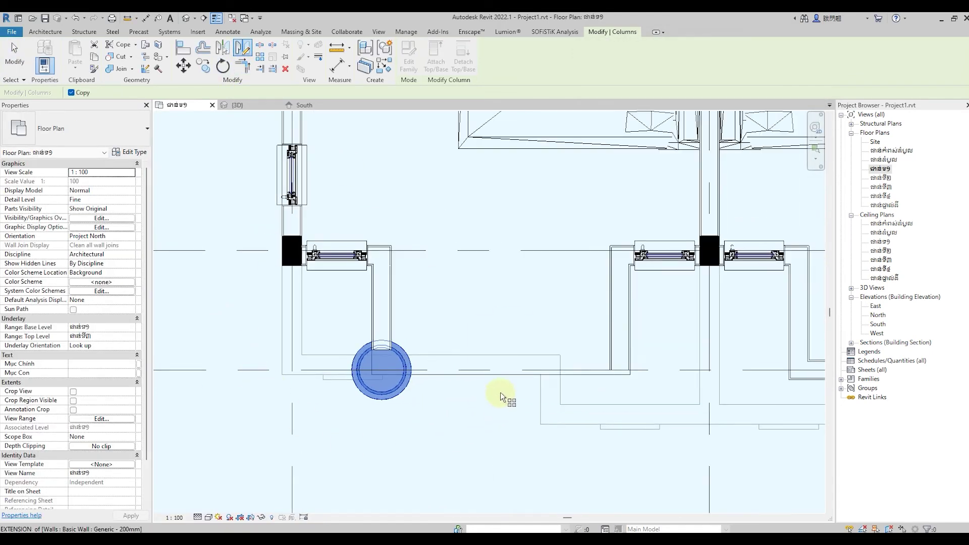
pyautogui.click(501, 374)
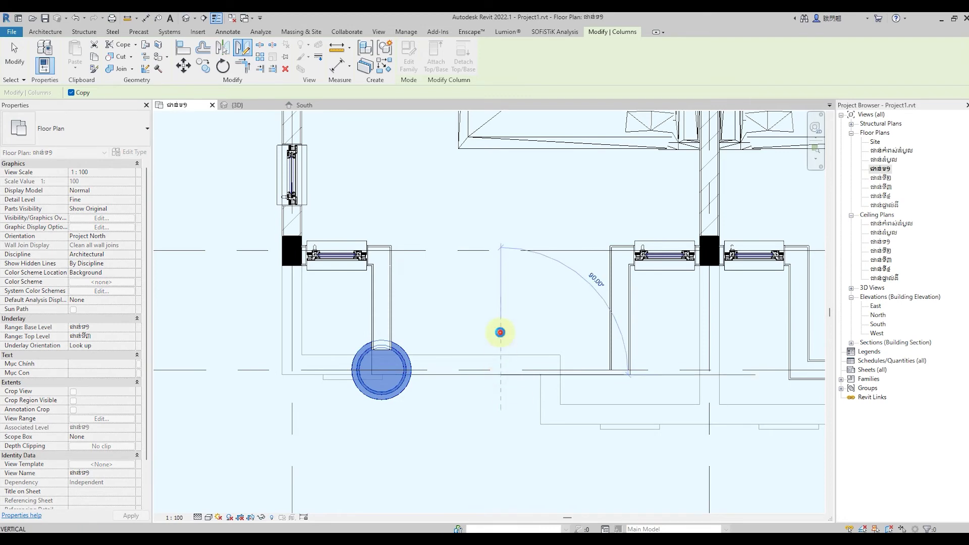
pyautogui.click(500, 332)
pyautogui.press('Escape')
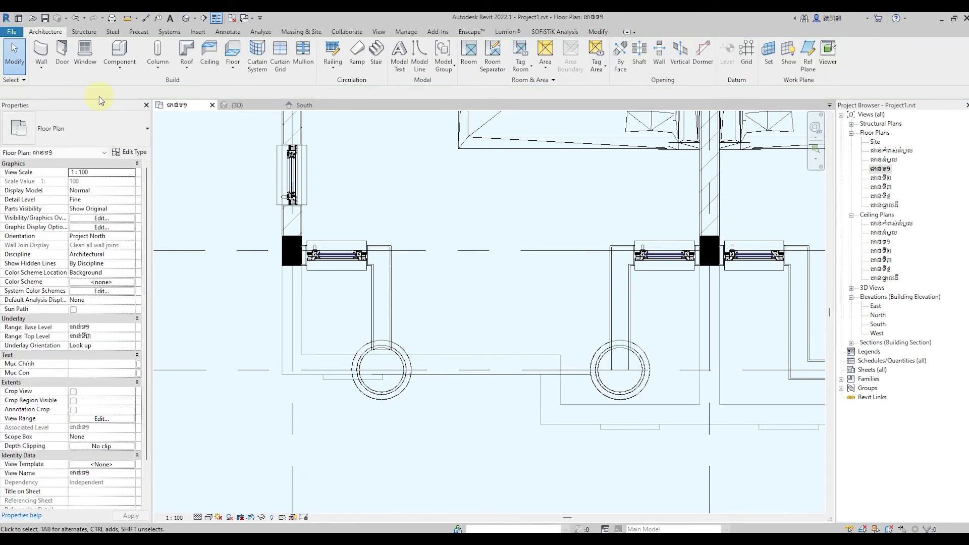
pyautogui.click(185, 18)
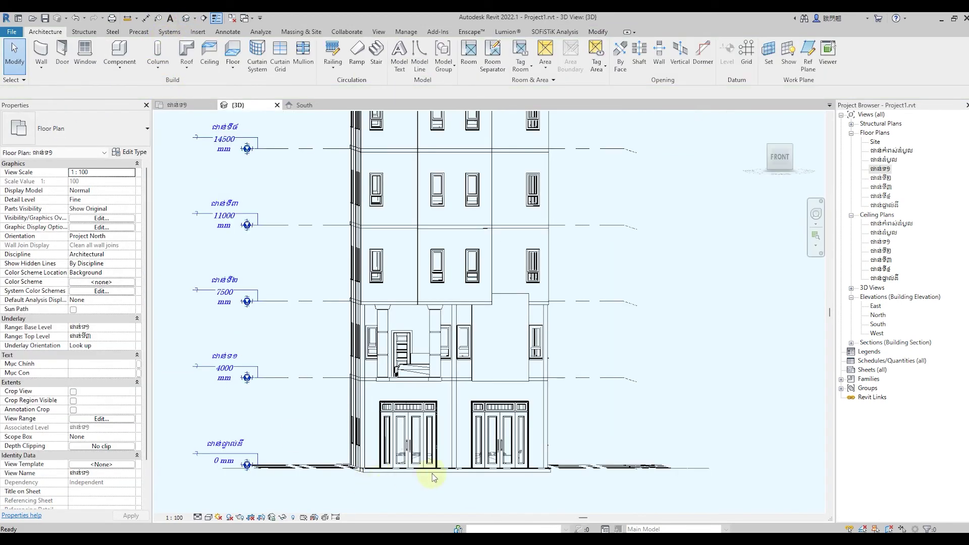
# Orbit the 3D view to check the columns, then return to the ជាន់ទី១ floor plan.
pyautogui.moveTo(431, 472)
pyautogui.keyDown('shift'); pyautogui.mouseDown(button='middle')
pyautogui.moveTo(363, 488)
pyautogui.moveTo(332, 480)
pyautogui.mouseUp(button='middle'); pyautogui.keyUp('shift')
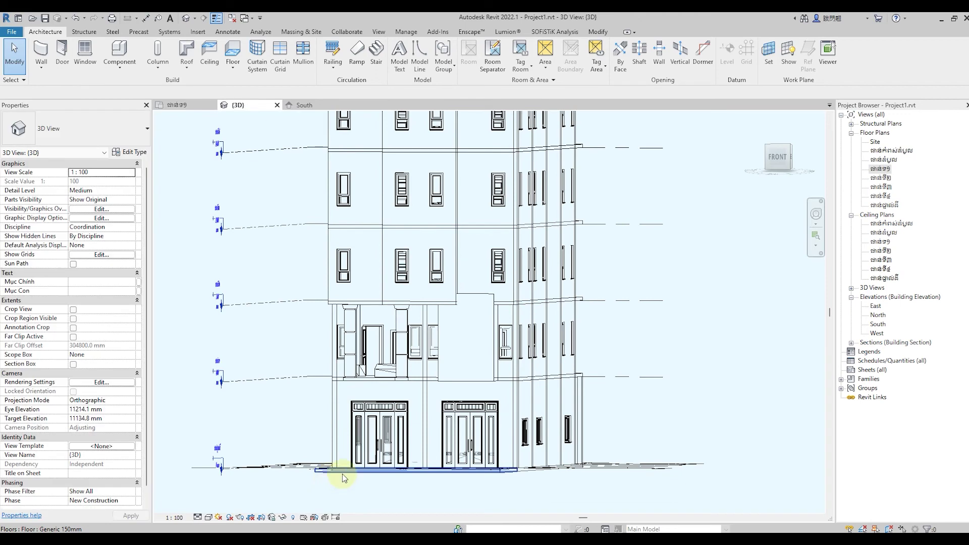
pyautogui.doubleClick(886, 171)
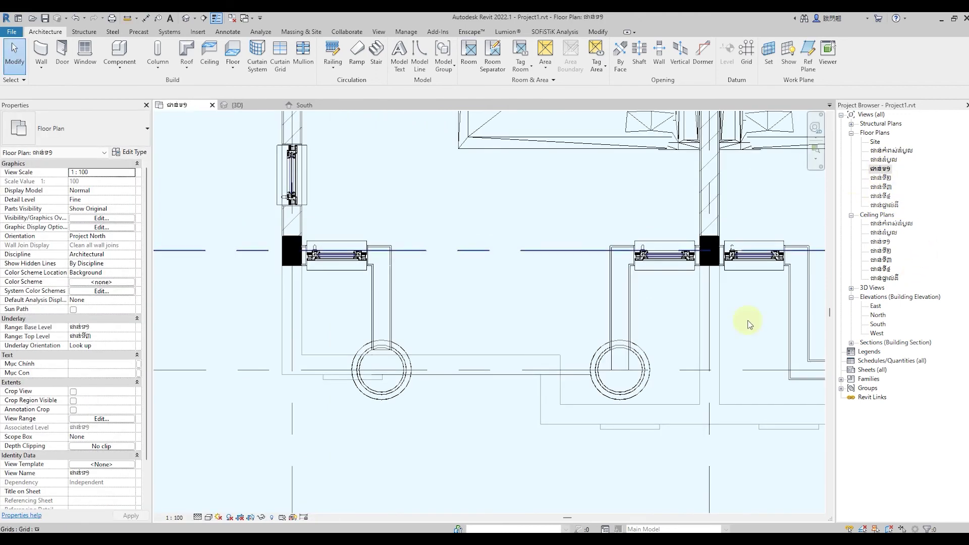
# Mirror both round columns across the middle grid line to the second unit.
pyautogui.scroll(-3, 318, 426)
pyautogui.scroll(1, 625, 470)
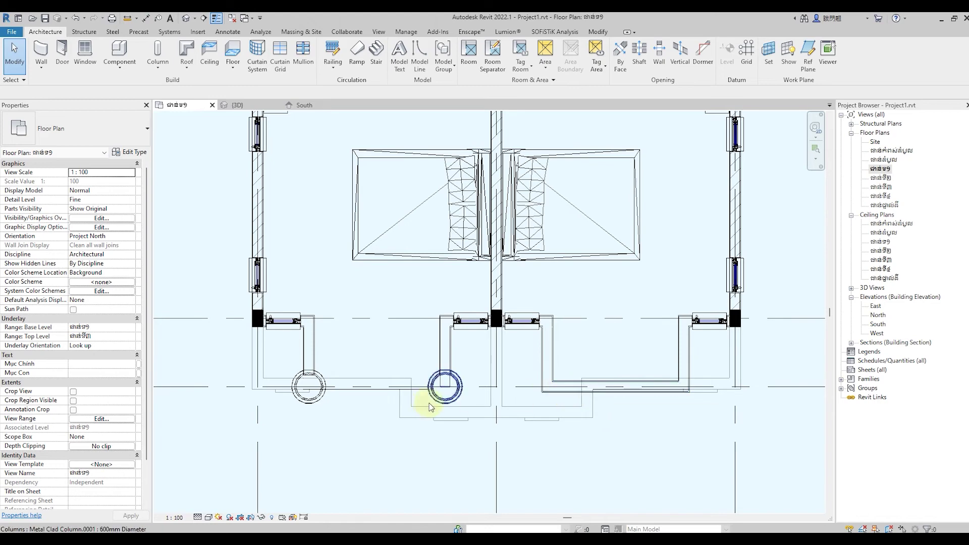
pyautogui.click(445, 399)
pyautogui.keyDown('ctrl'); pyautogui.click(313, 402); pyautogui.keyUp('ctrl')
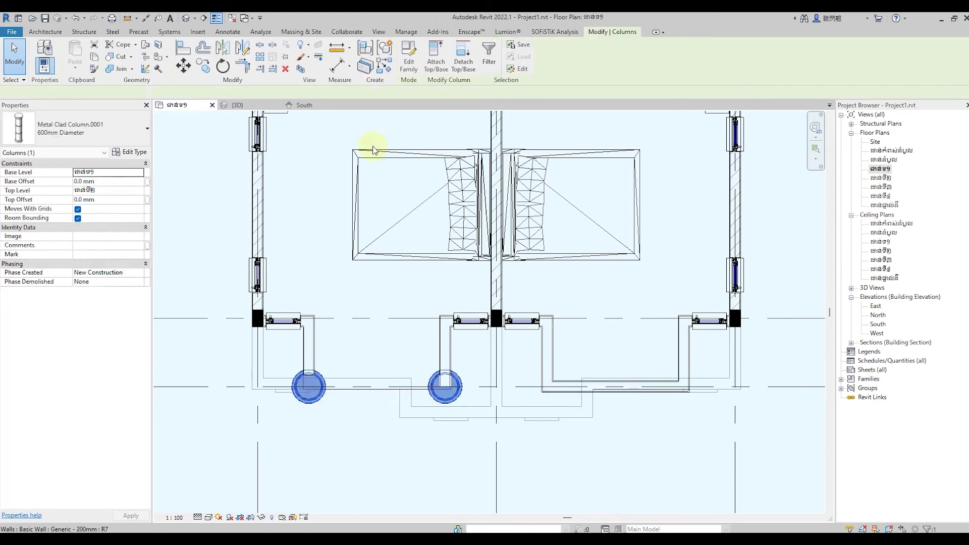
pyautogui.click(243, 49)
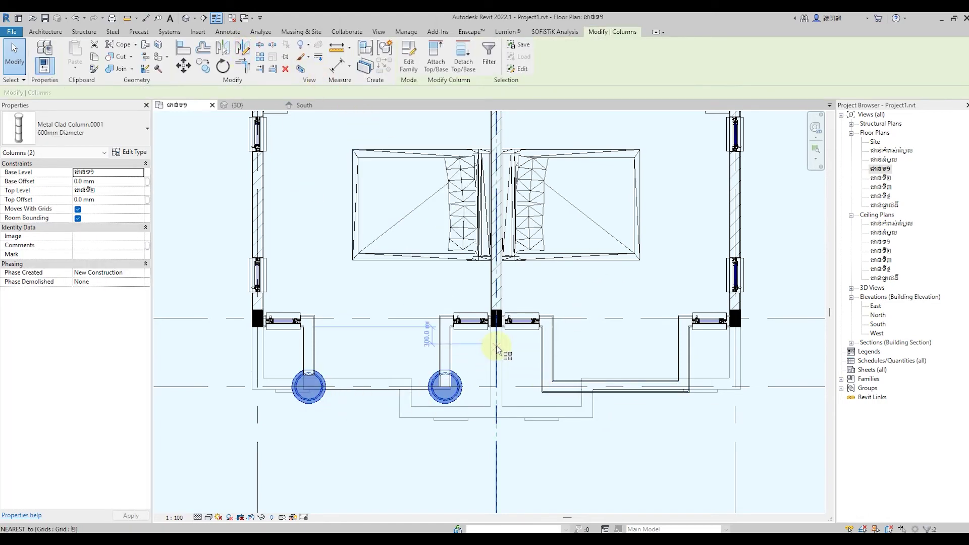
pyautogui.click(497, 344)
pyautogui.click(498, 363)
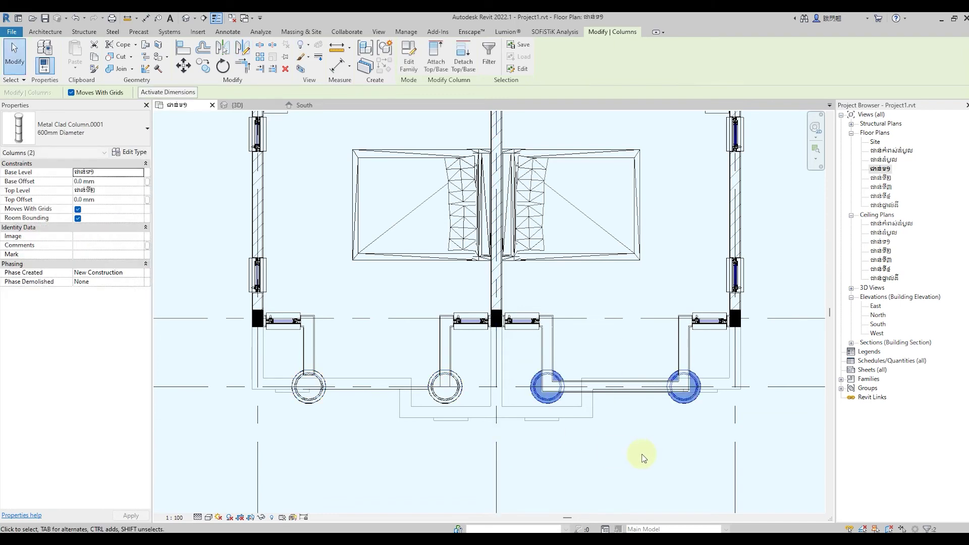
pyautogui.click(645, 454)
# Delete the wall between the new columns and view the result in 3D.
pyautogui.click(620, 395)
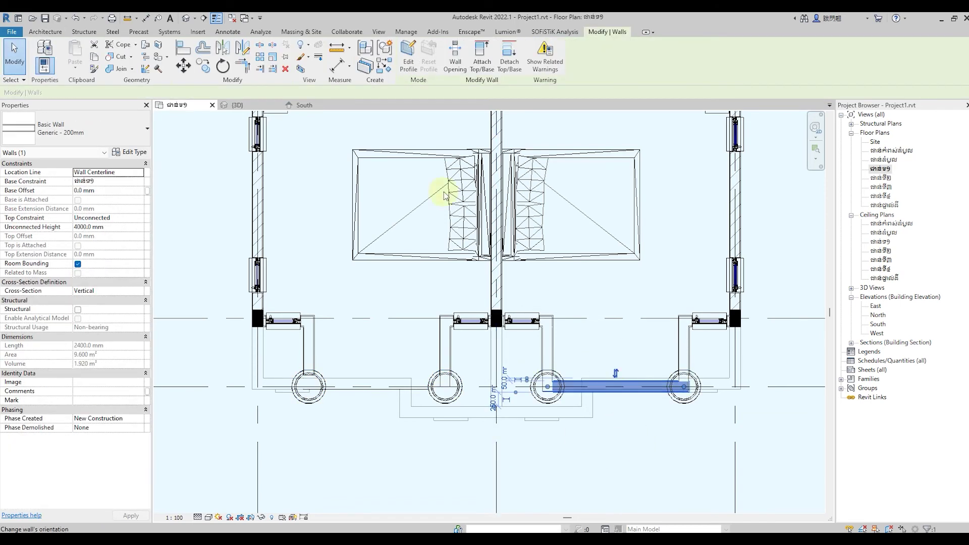
pyautogui.click(285, 71)
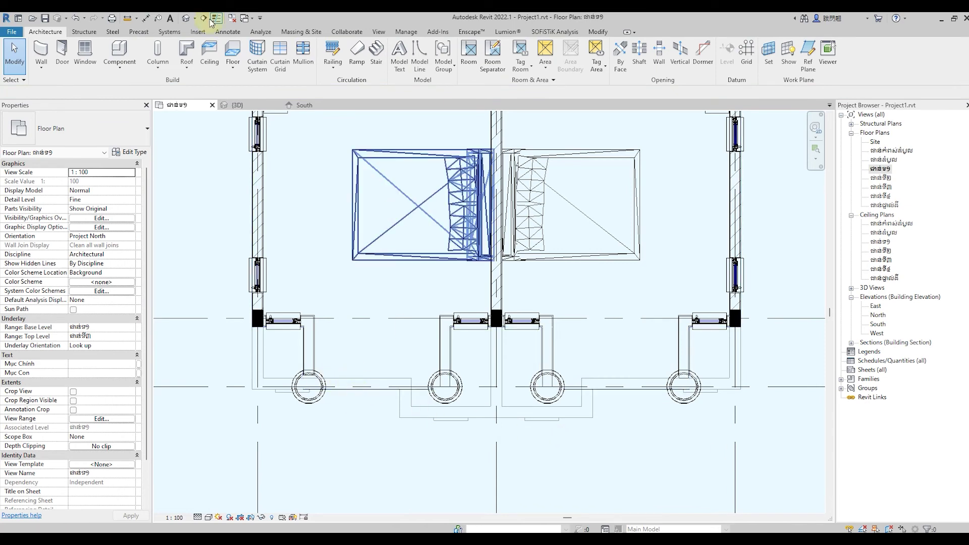
pyautogui.click(237, 105)
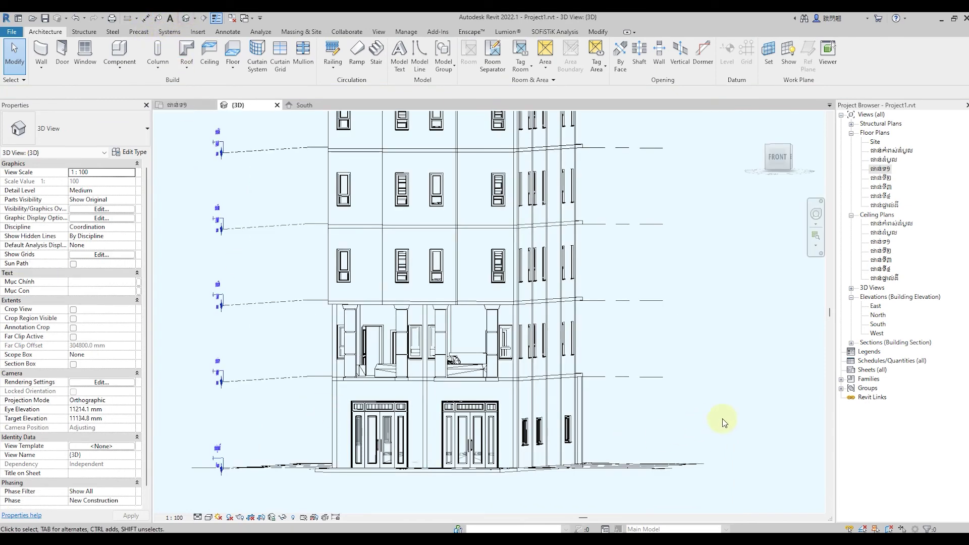
# Orbit and zoom the 3D view to inspect the four front columns, then reopen ជាន់ទី១.
pyautogui.keyDown('shift'); pyautogui.moveTo(675, 411); pyautogui.dragTo(718, 413, button='middle'); pyautogui.keyUp('shift')
pyautogui.moveTo(697, 471)
pyautogui.keyDown('shift'); pyautogui.mouseDown(button='middle')
pyautogui.moveTo(702, 414)
pyautogui.moveTo(688, 471)
pyautogui.moveTo(707, 467)
pyautogui.mouseUp(button='middle'); pyautogui.keyUp('shift')
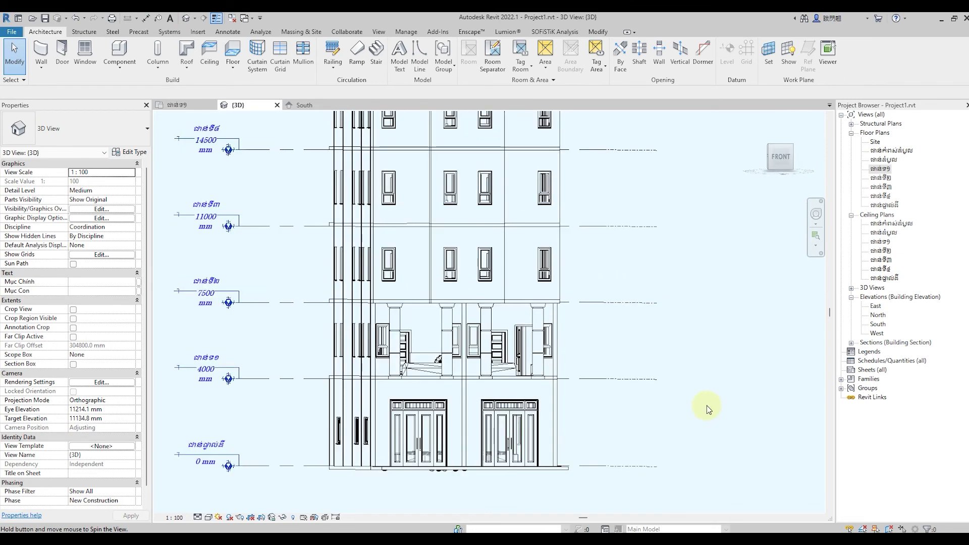
pyautogui.scroll(2, 460, 472)
pyautogui.scroll(1, 465, 458)
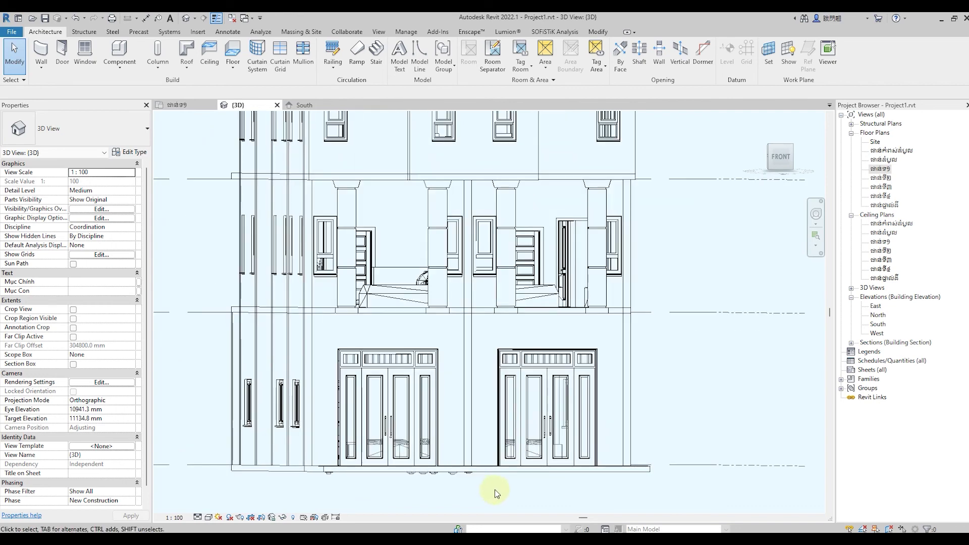
pyautogui.moveTo(498, 495)
pyautogui.keyDown('shift'); pyautogui.mouseDown(button='middle')
pyautogui.moveTo(448, 484)
pyautogui.moveTo(433, 498)
pyautogui.moveTo(410, 498)
pyautogui.moveTo(389, 480)
pyautogui.mouseUp(button='middle'); pyautogui.keyUp('shift')
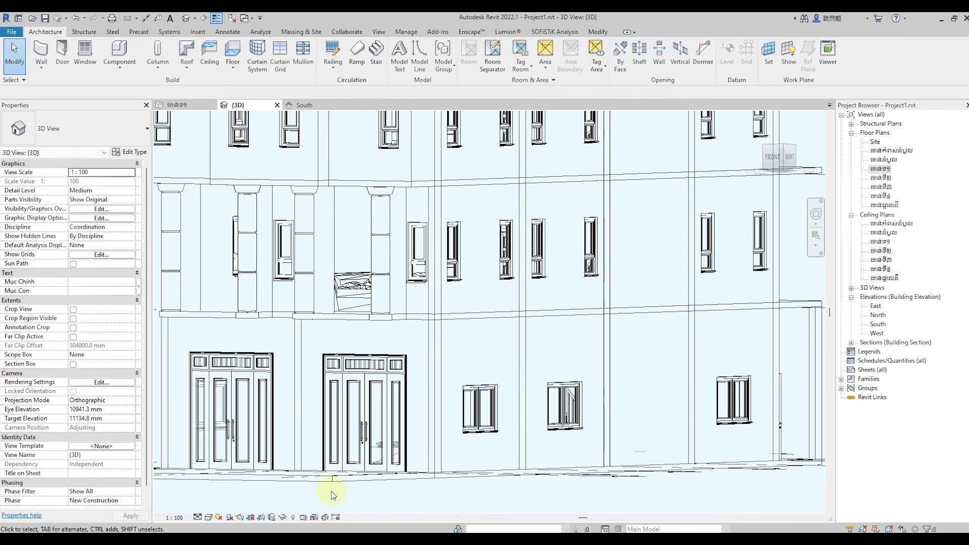
pyautogui.doubleClick(881, 170)
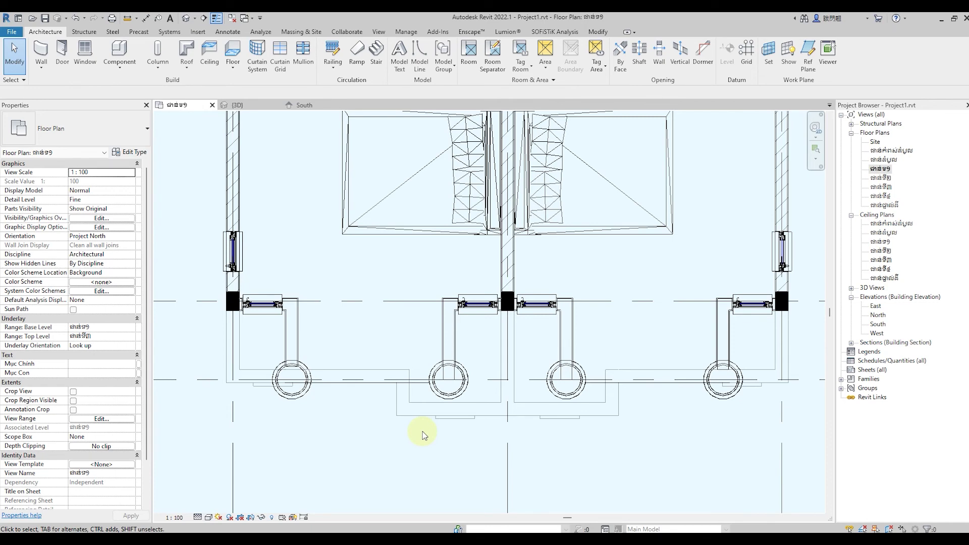
# Begin an aligned dimension between two columns, cancel it, and open the default 3D view.
pyautogui.click(146, 18)
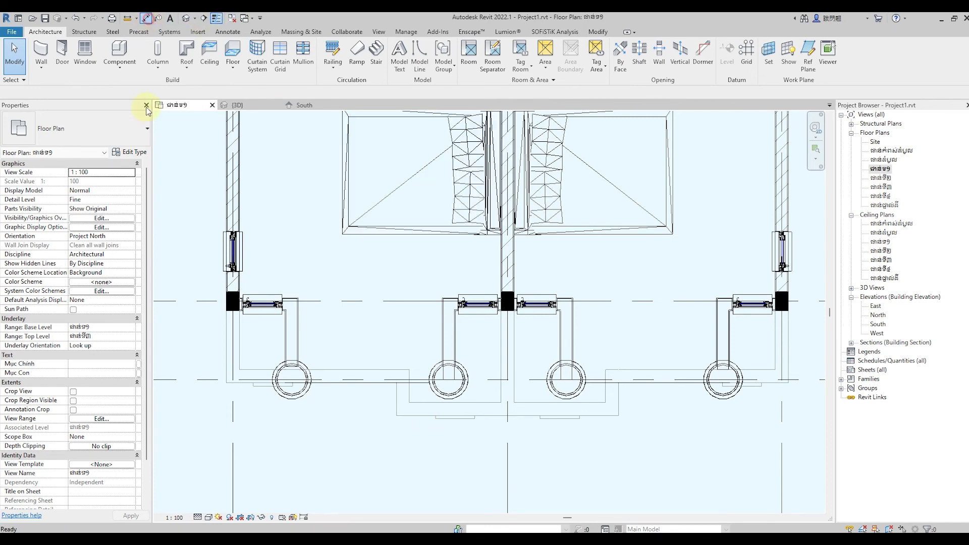
pyautogui.click(292, 379)
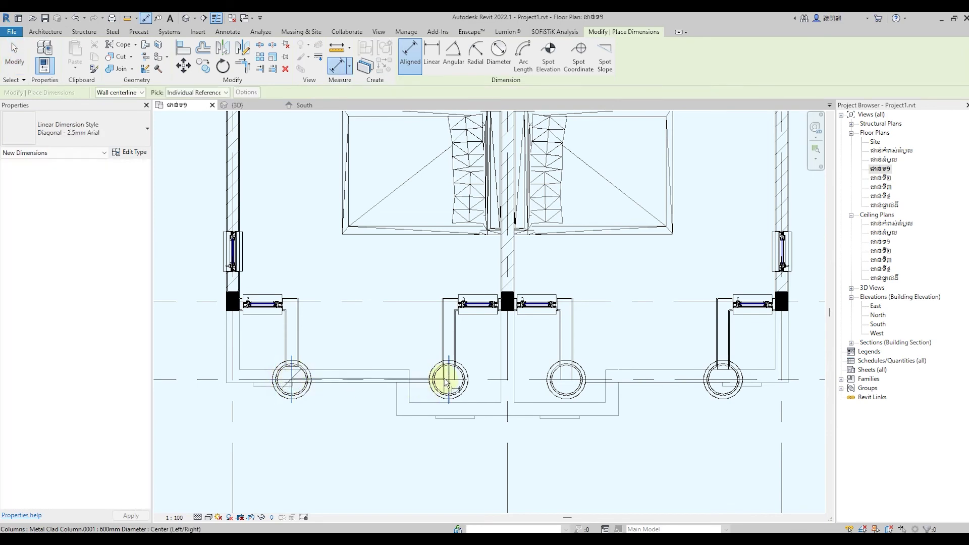
pyautogui.click(447, 380)
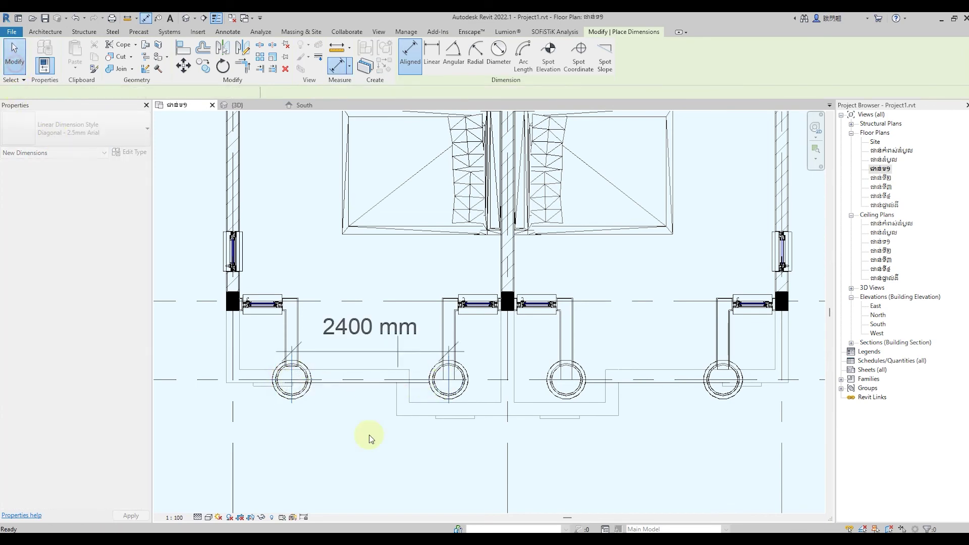
pyautogui.press('Escape')
pyautogui.press('Escape')
pyautogui.scroll(-1, 326, 429)
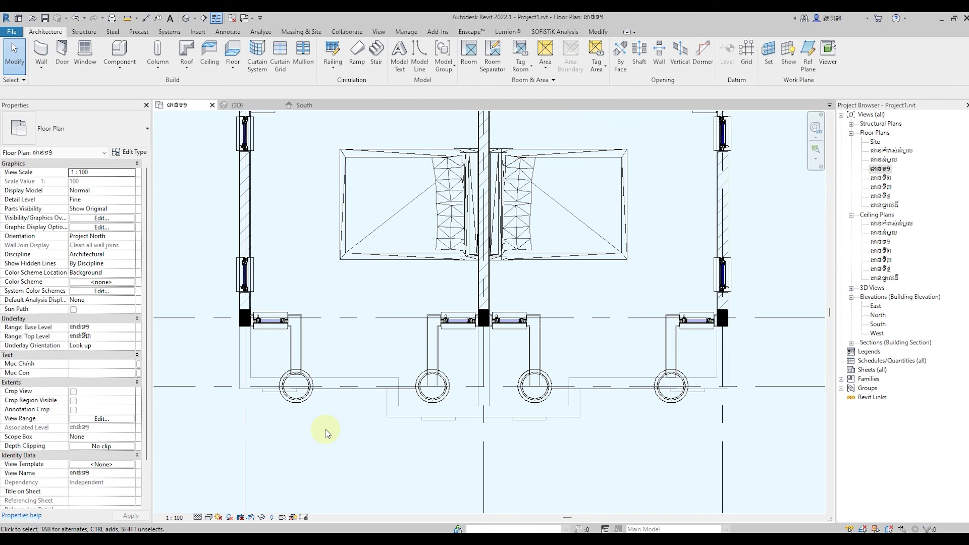
pyautogui.scroll(-2, 325, 429)
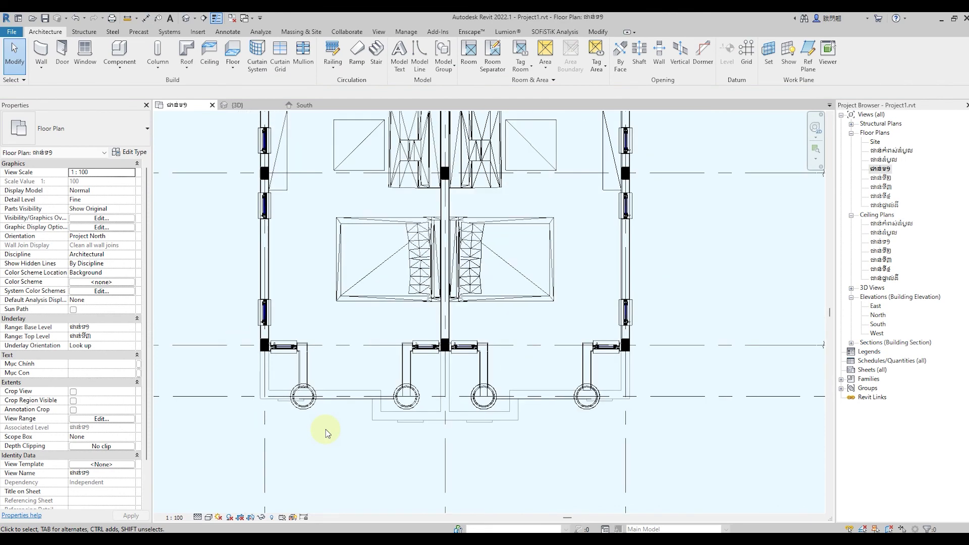
pyautogui.click(187, 18)
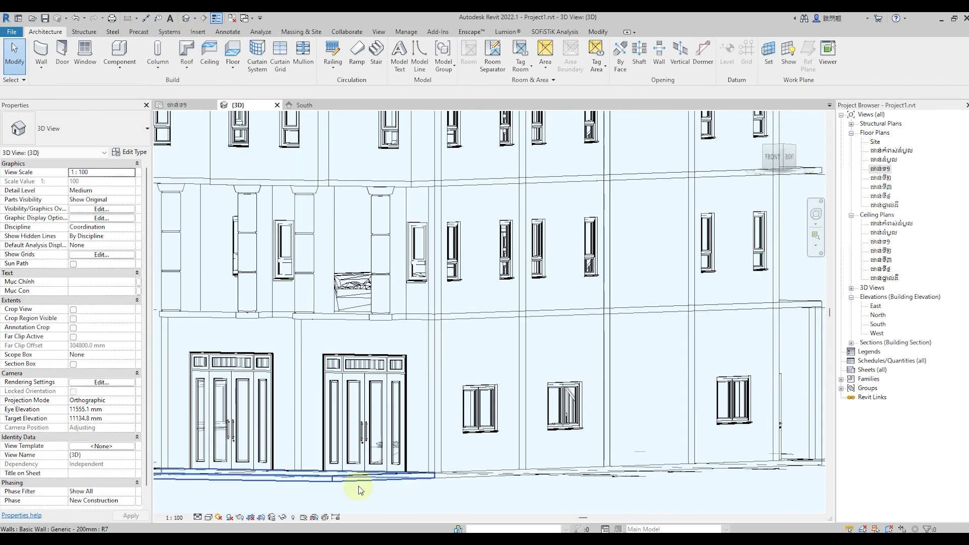
# Orbit the 3D view around the front facade, then open the South elevation.
pyautogui.moveTo(401, 487)
pyautogui.keyDown('shift'); pyautogui.mouseDown(button='middle')
pyautogui.moveTo(450, 472)
pyautogui.moveTo(350, 508)
pyautogui.moveTo(353, 493)
pyautogui.moveTo(394, 480)
pyautogui.moveTo(444, 497)
pyautogui.moveTo(447, 490)
pyautogui.moveTo(411, 486)
pyautogui.moveTo(492, 479)
pyautogui.moveTo(475, 481)
pyautogui.mouseUp(button='middle'); pyautogui.keyUp('shift')
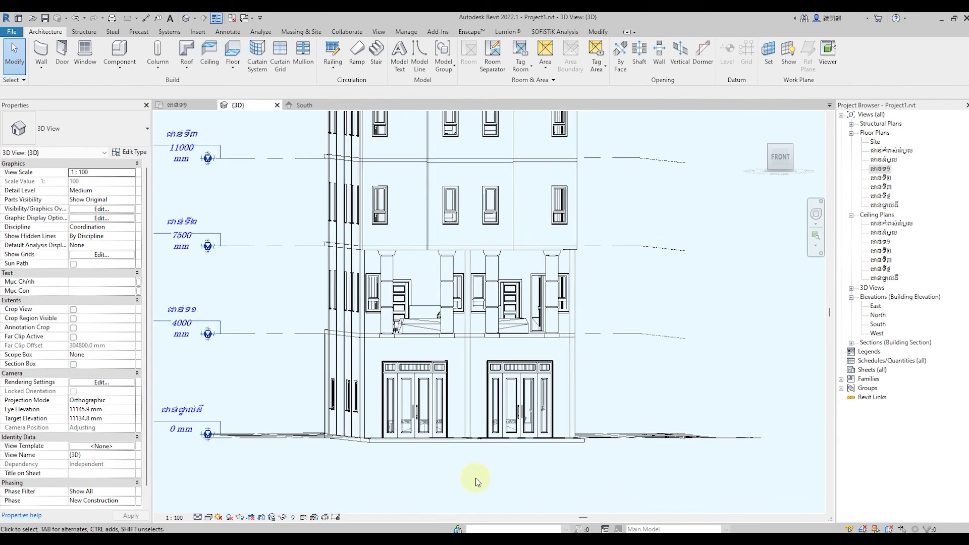
pyautogui.moveTo(444, 491)
pyautogui.keyDown('shift'); pyautogui.mouseDown(button='middle')
pyautogui.moveTo(433, 494)
pyautogui.moveTo(591, 475)
pyautogui.moveTo(519, 497)
pyautogui.moveTo(536, 503)
pyautogui.moveTo(528, 495)
pyautogui.mouseUp(button='middle'); pyautogui.keyUp('shift')
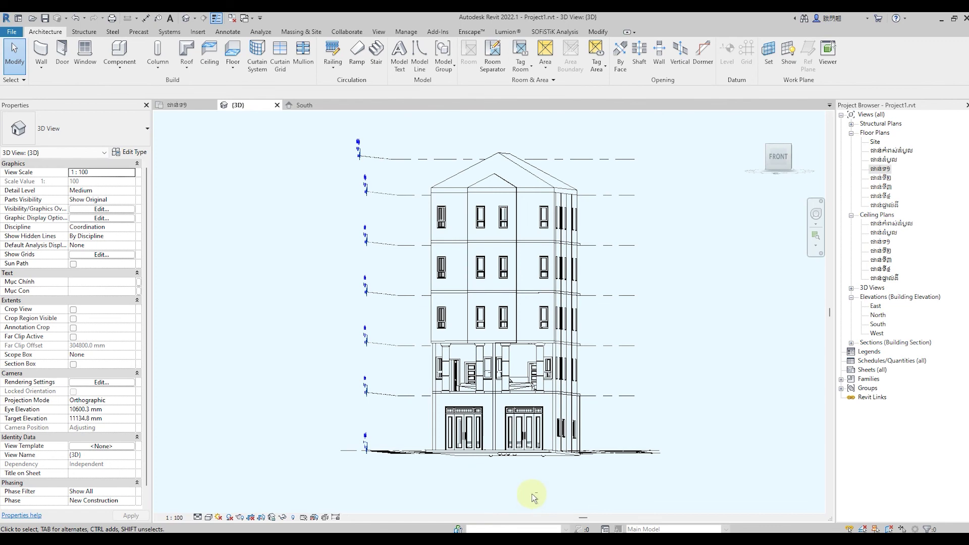
pyautogui.keyDown('shift'); pyautogui.moveTo(534, 497); pyautogui.dragTo(535, 499, button='middle'); pyautogui.keyUp('shift')
pyautogui.doubleClick(878, 325)
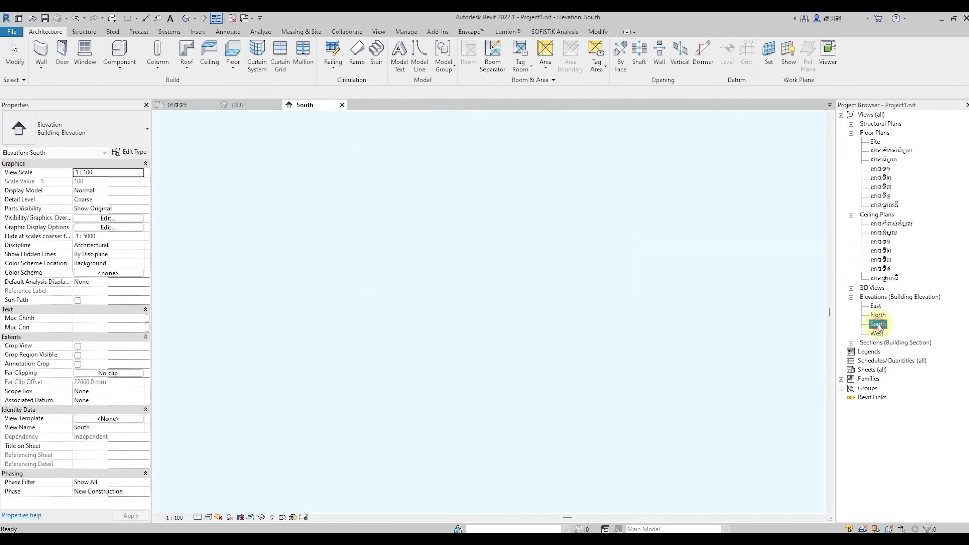
# Window-select the upper storeys and roof in the South elevation and delete them.
pyautogui.scroll(-2, 589, 383)
pyautogui.scroll(-2, 452, 386)
pyautogui.scroll(-1, 452, 387)
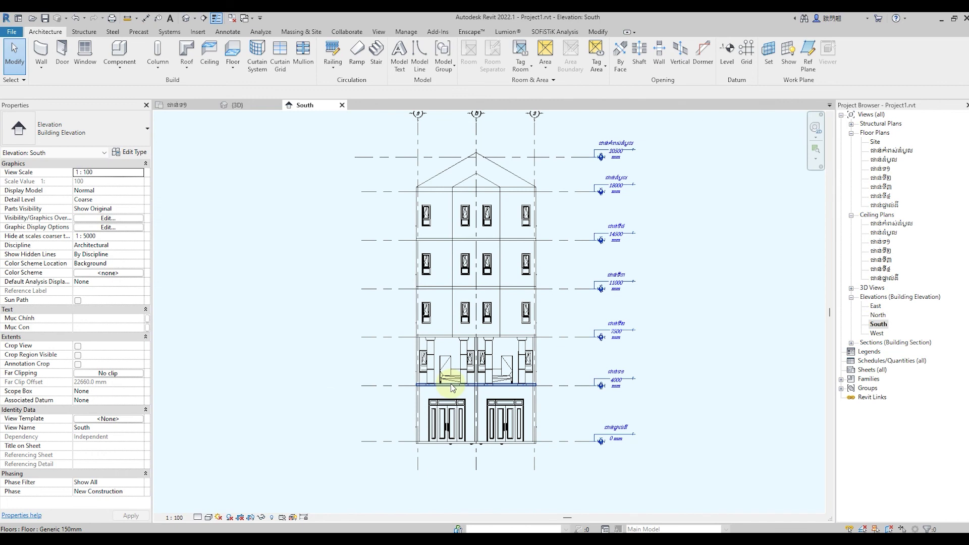
pyautogui.scroll(-1, 444, 390)
pyautogui.moveTo(392, 157)
pyautogui.mouseDown()
pyautogui.moveTo(486, 290)
pyautogui.moveTo(530, 320)
pyautogui.moveTo(545, 350)
pyautogui.moveTo(535, 357)
pyautogui.mouseUp()
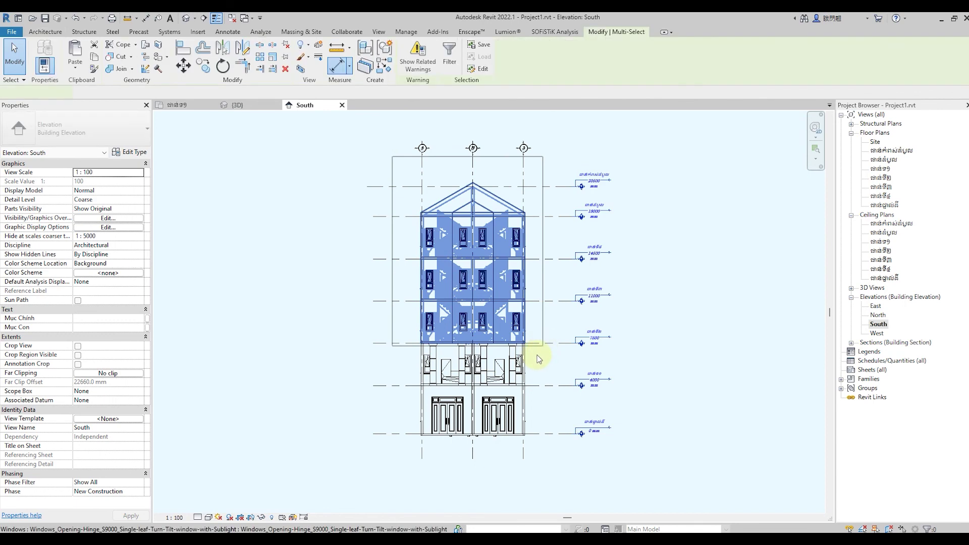
pyautogui.scroll(1, 465, 373)
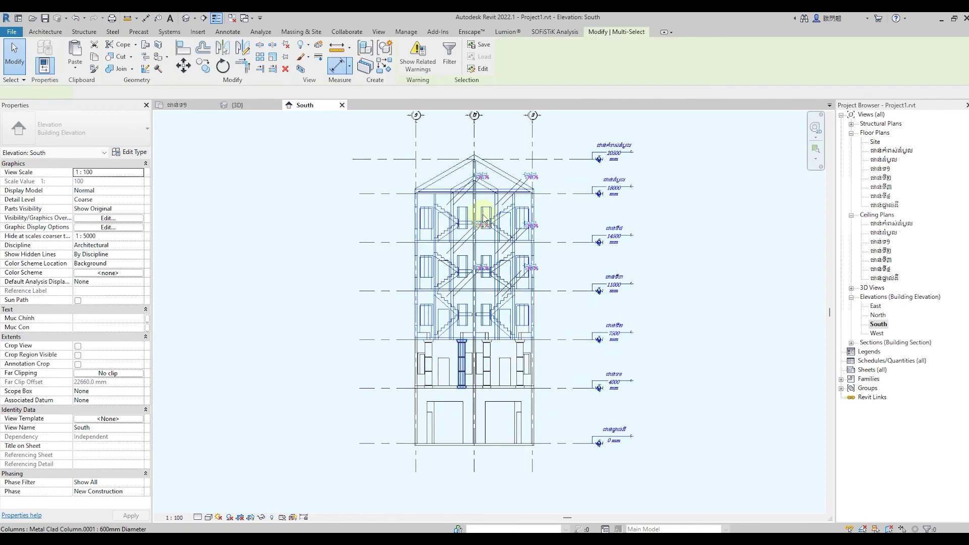
pyautogui.click(286, 70)
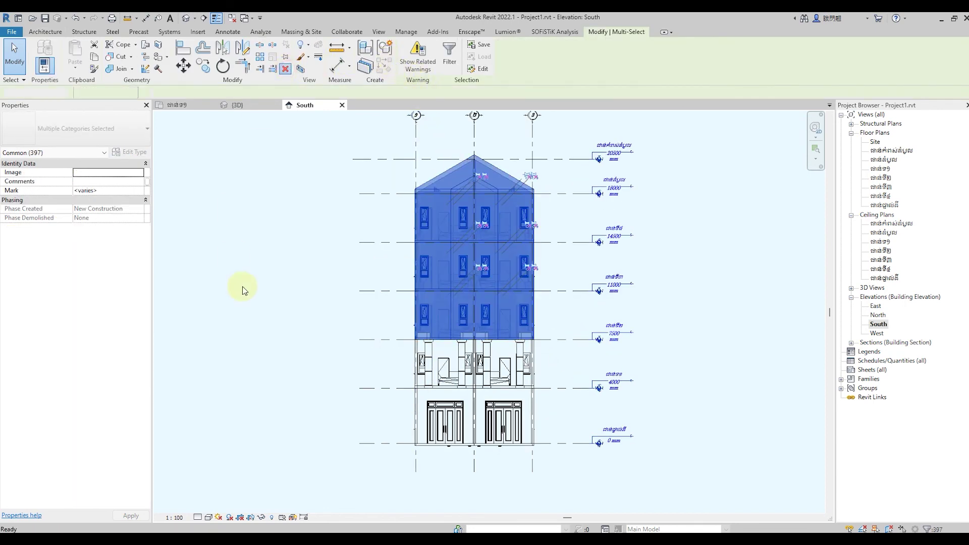
pyautogui.scroll(1, 555, 431)
pyautogui.scroll(1, 444, 434)
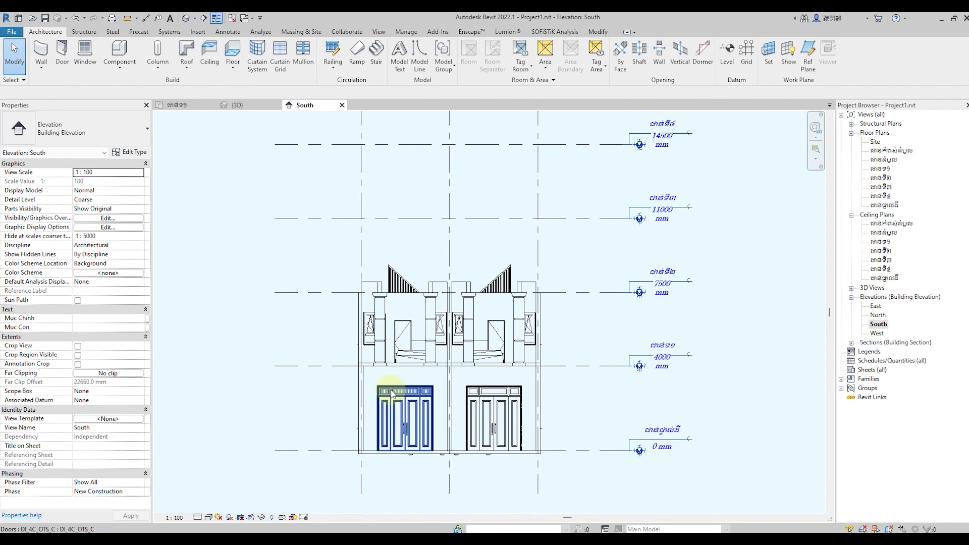
# Lower the Unconnected Height of the wall beside the left outer column below 4000 mm.
pyautogui.scroll(1, 383, 394)
pyautogui.scroll(1, 364, 246)
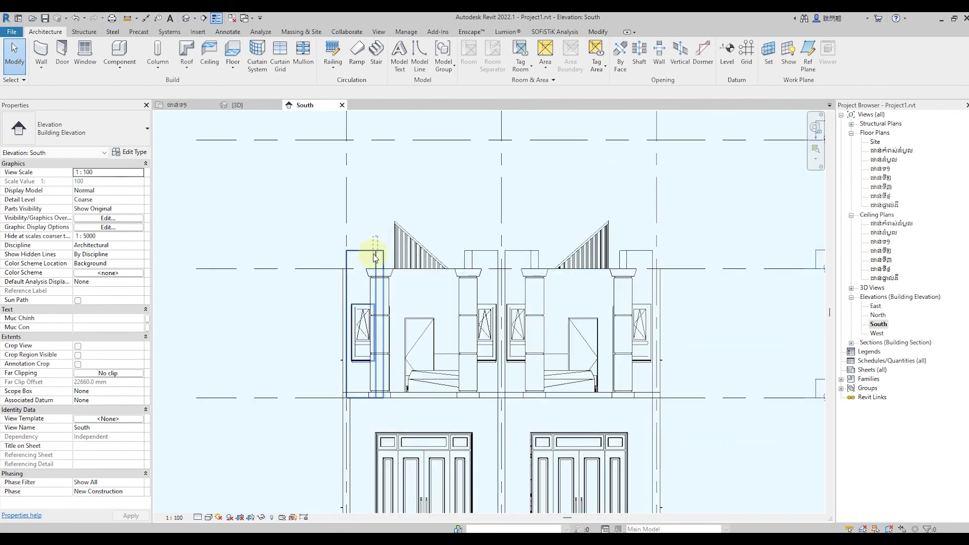
pyautogui.click(375, 257)
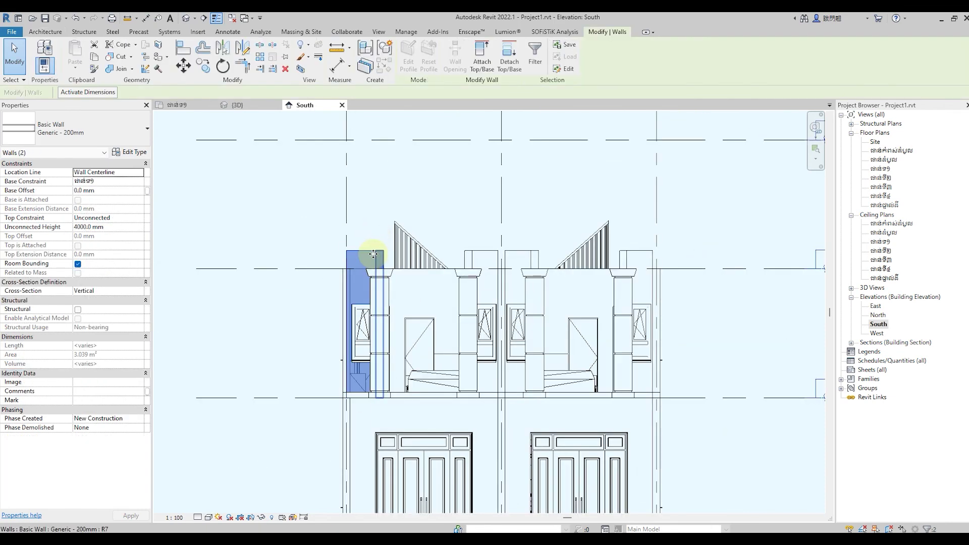
pyautogui.click(117, 228)
pyautogui.write('30')
pyautogui.click(253, 186)
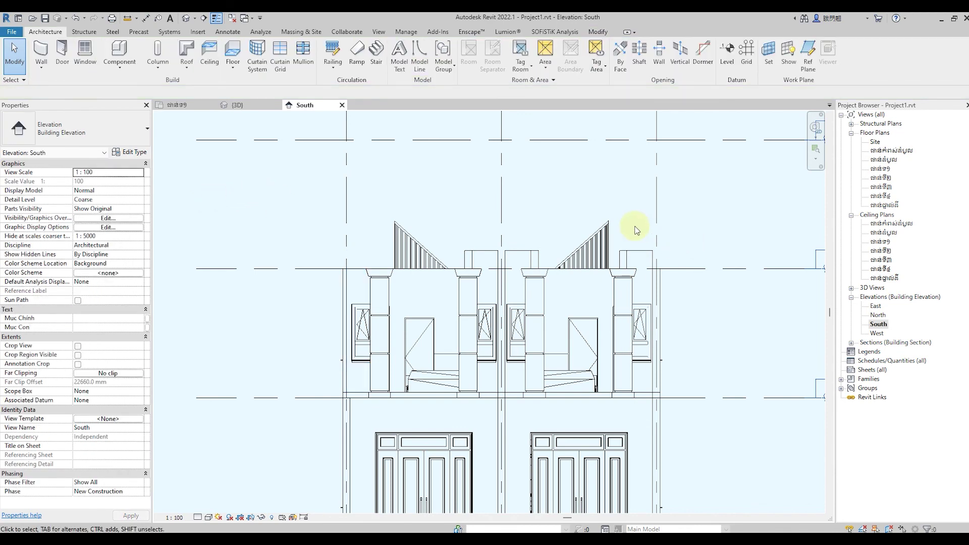
# Lower the Unconnected Height of the two walls by the right outer column likewise.
pyautogui.moveTo(632, 247); pyautogui.dragTo(623, 259)
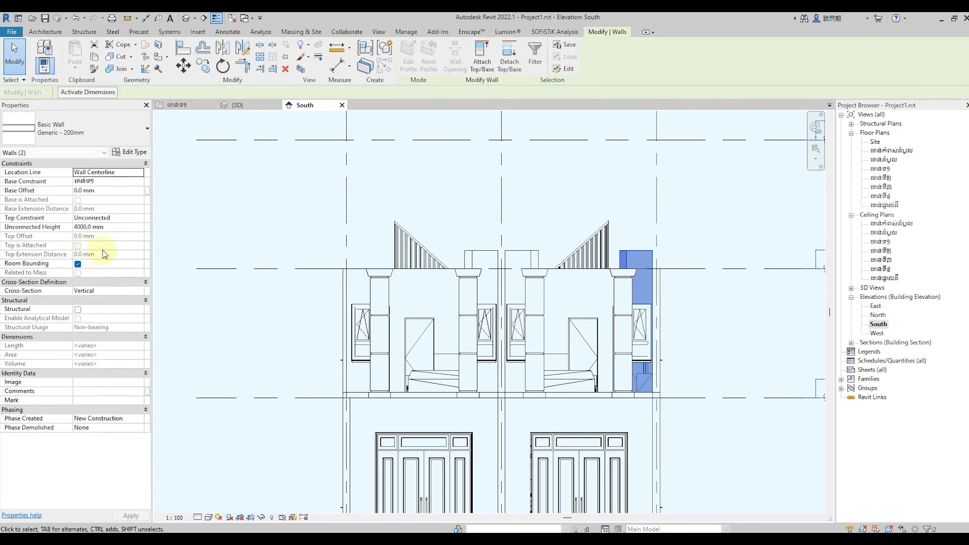
pyautogui.click(110, 227)
pyautogui.write('35')
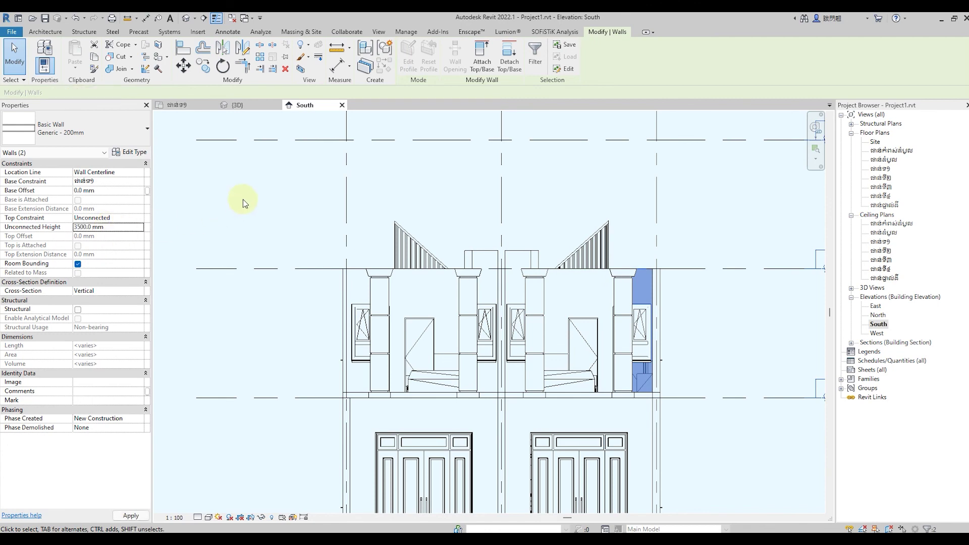
pyautogui.click(246, 210)
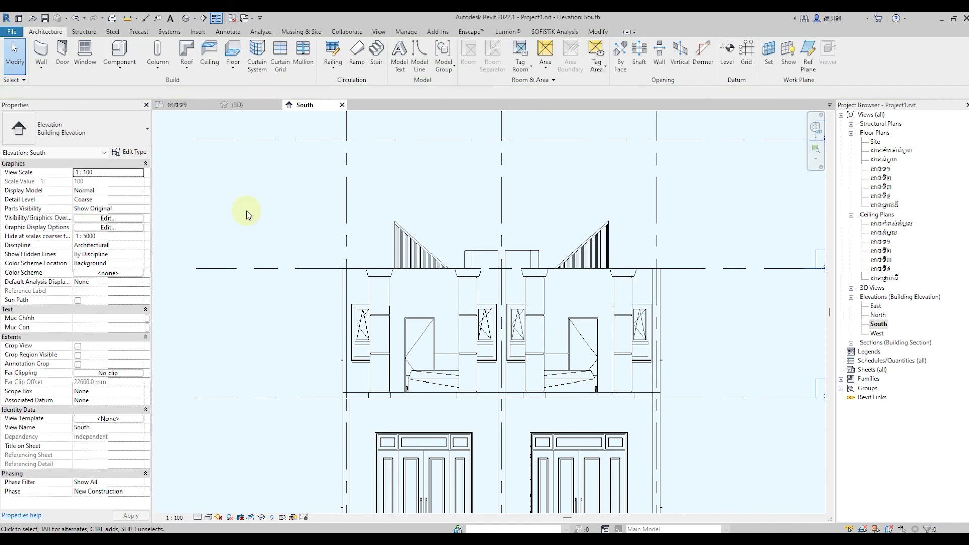
pyautogui.scroll(-1, 269, 285)
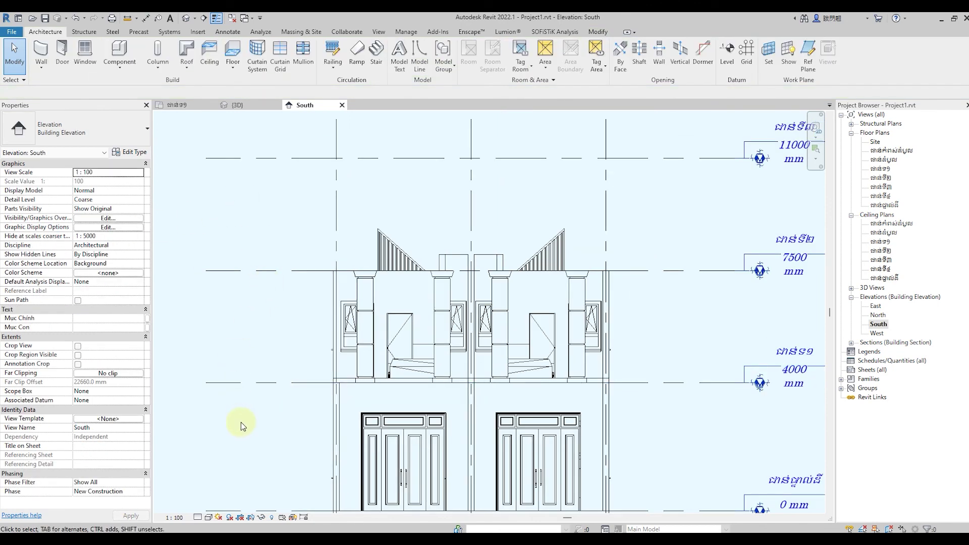